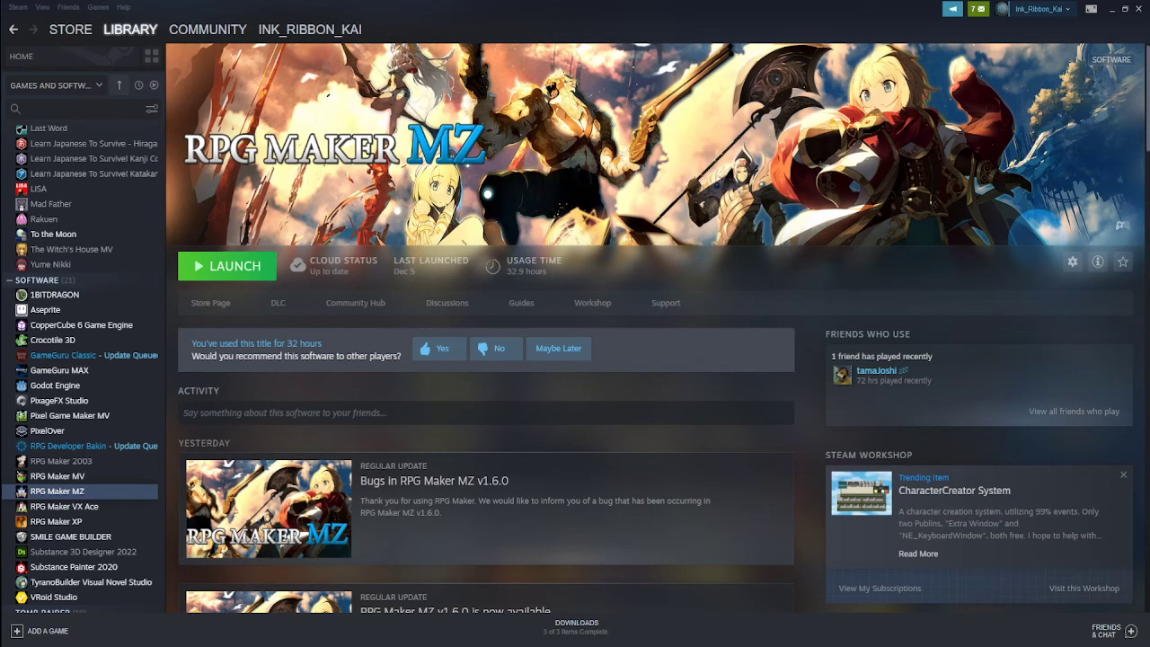
Launch RPG Maker MZ from the Steam library
{"action": "mouse_move", "coordinate": [147, 35]}
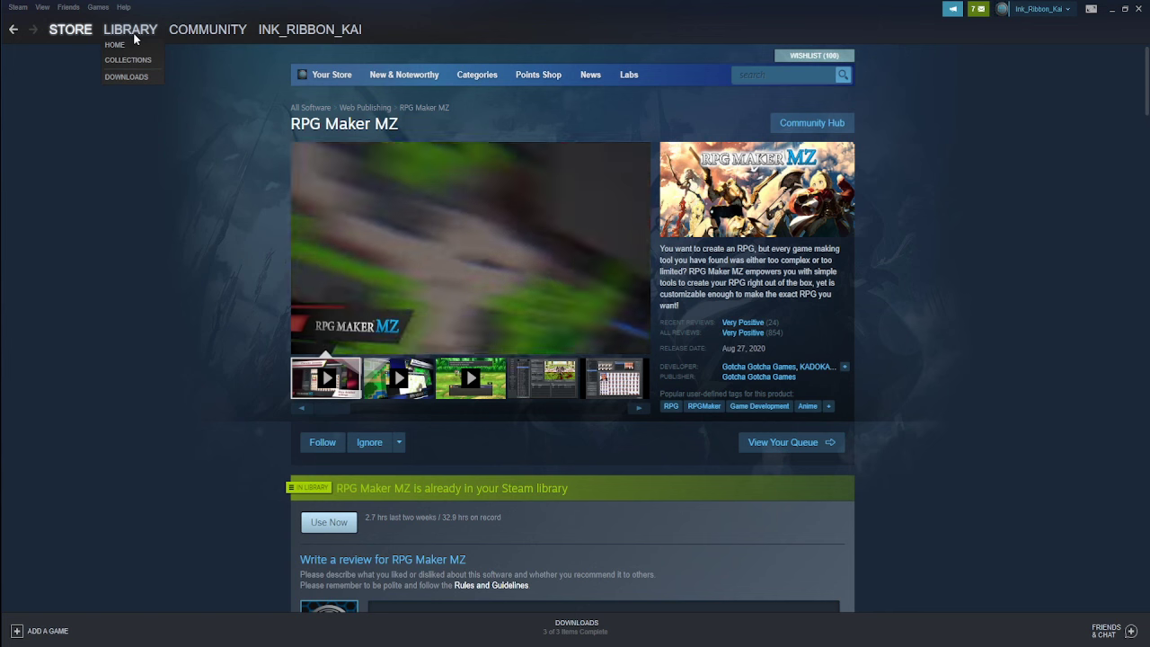
{"action": "left_click", "coordinate": [133, 33]}
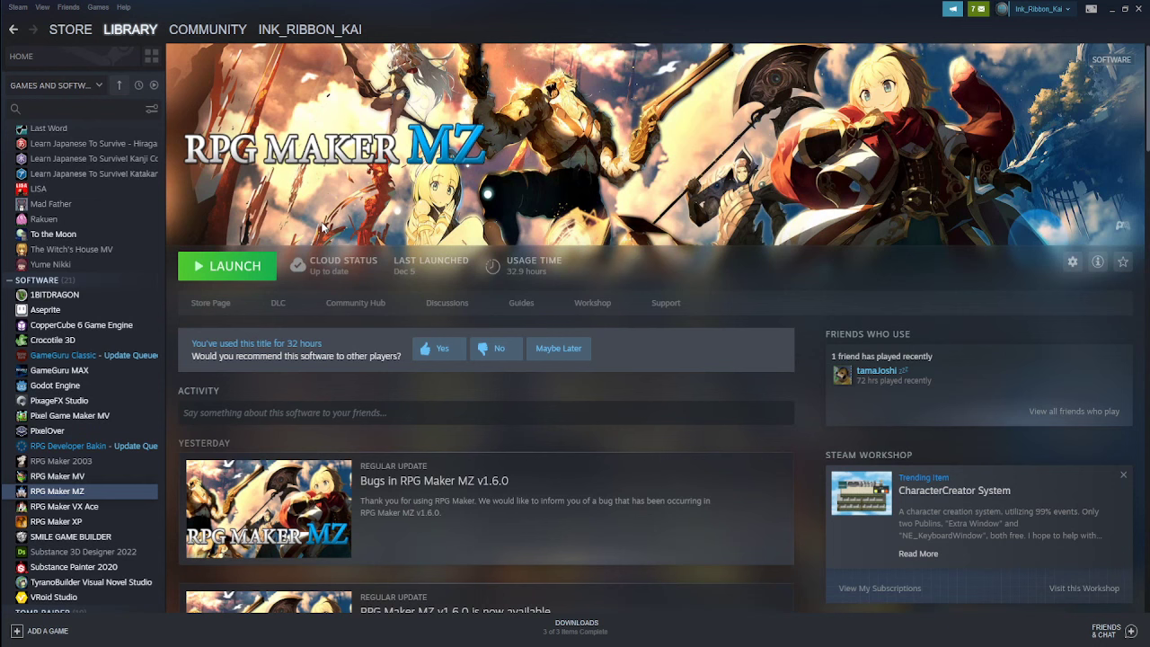
{"action": "mouse_move", "coordinate": [304, 266]}
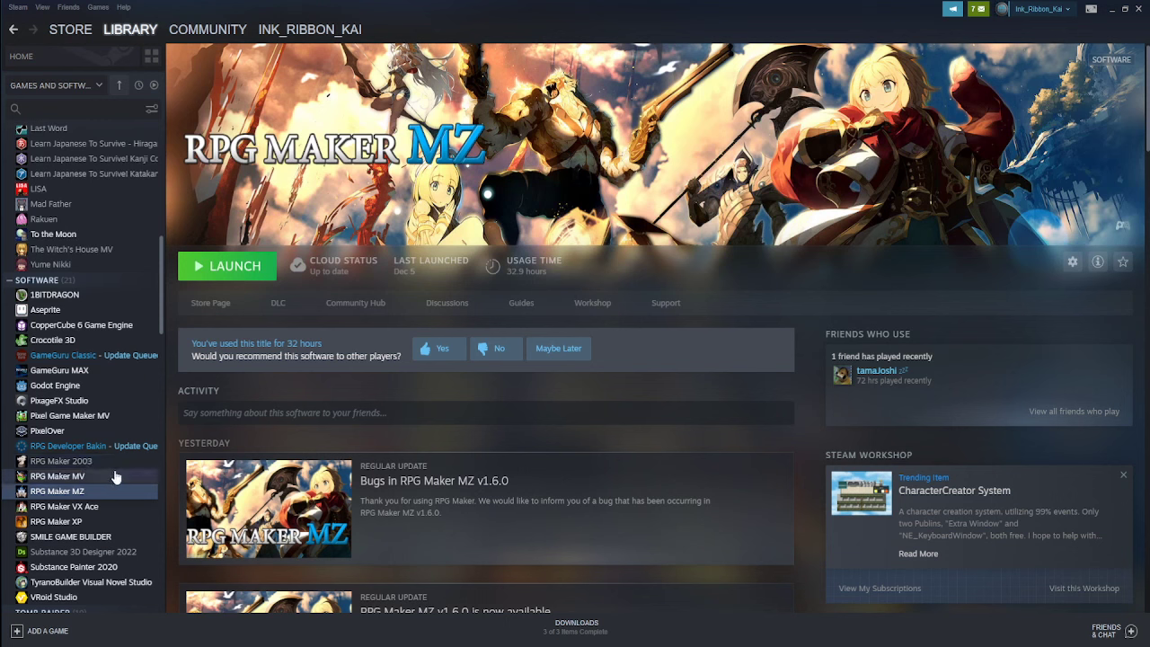
{"action": "left_click", "coordinate": [226, 268]}
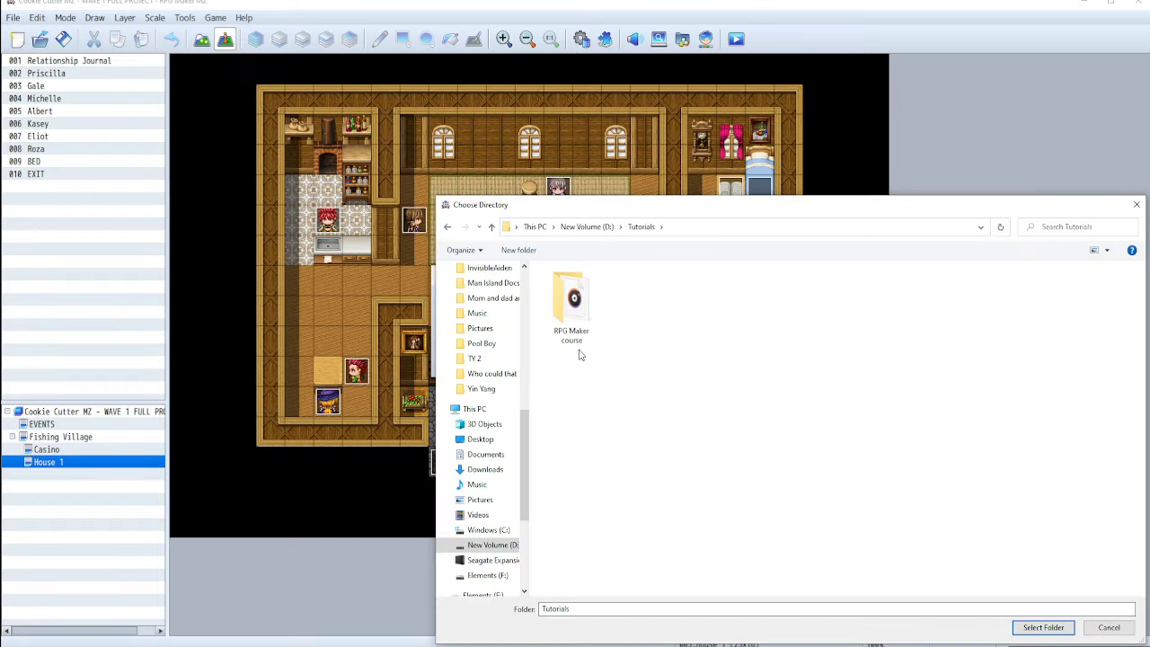
Create the Tutorial project in the RPG Maker course folder
{"action": "left_click", "coordinate": [549, 314]}
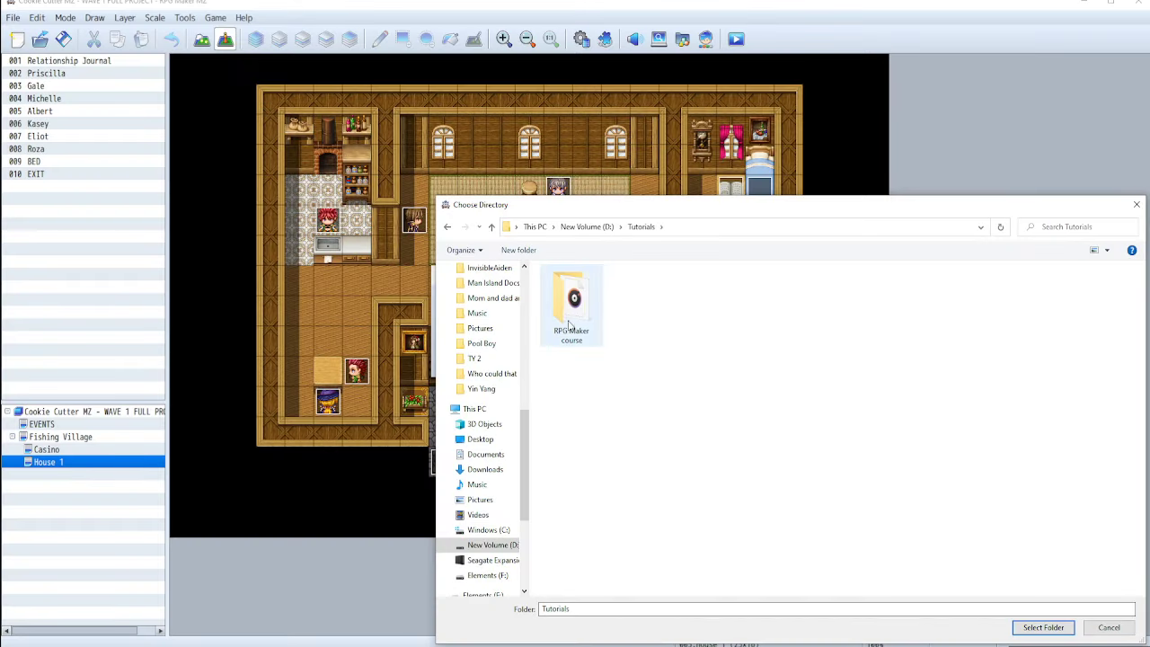
{"action": "double_click", "coordinate": [575, 325]}
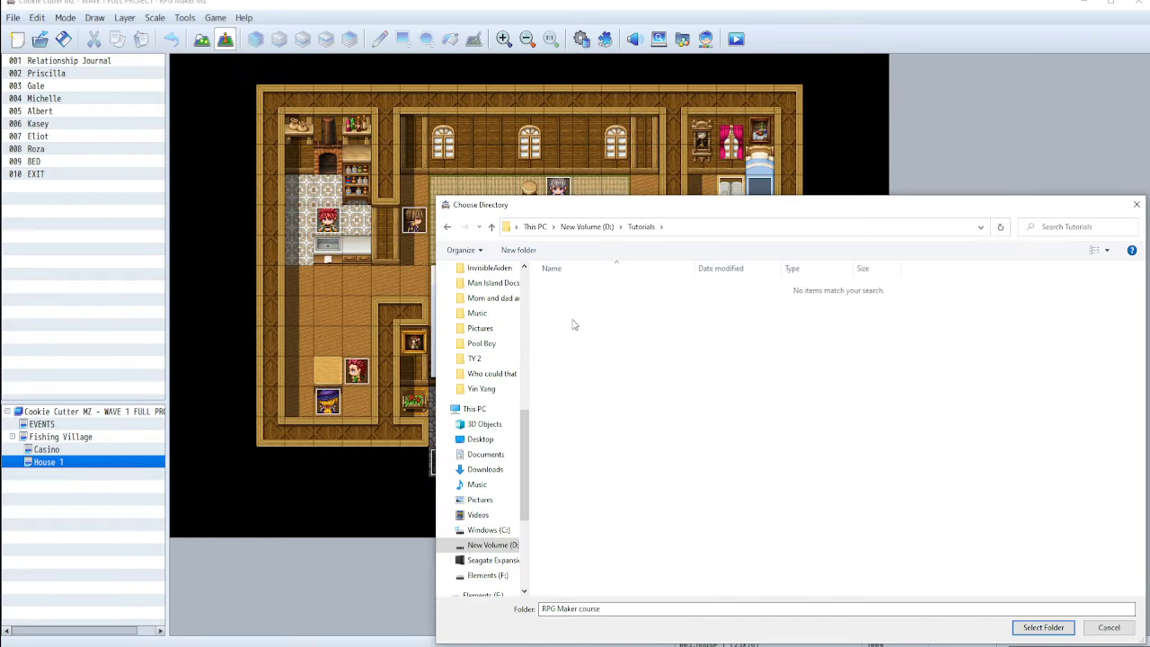
{"action": "left_click", "coordinate": [1043, 628]}
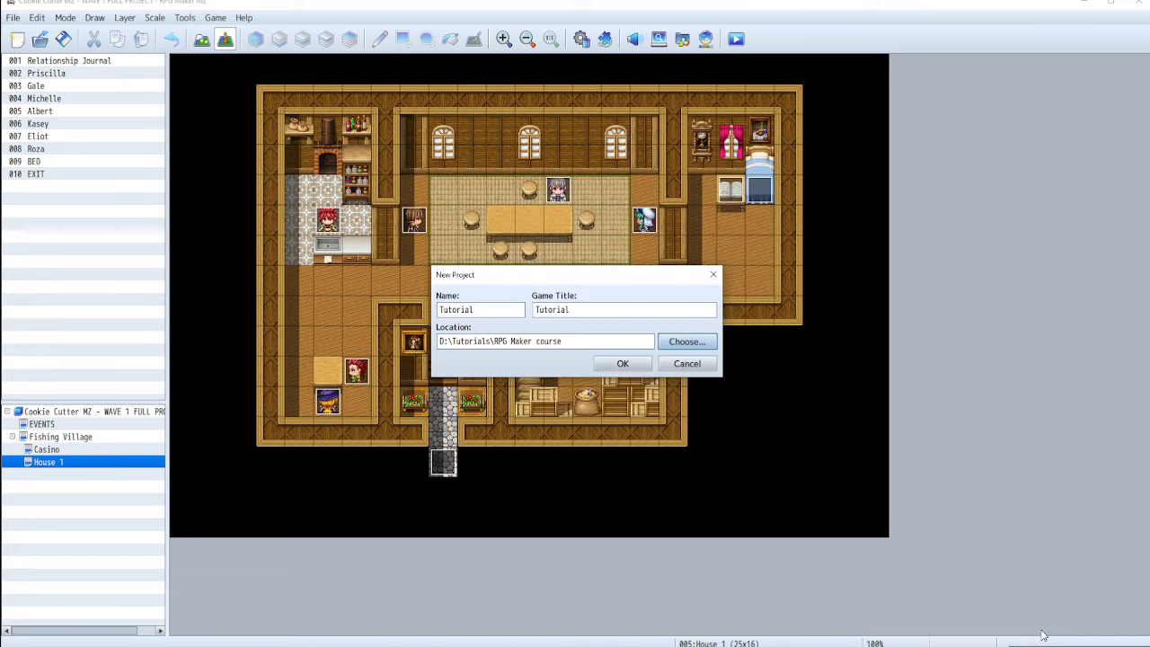
{"action": "left_click", "coordinate": [634, 362]}
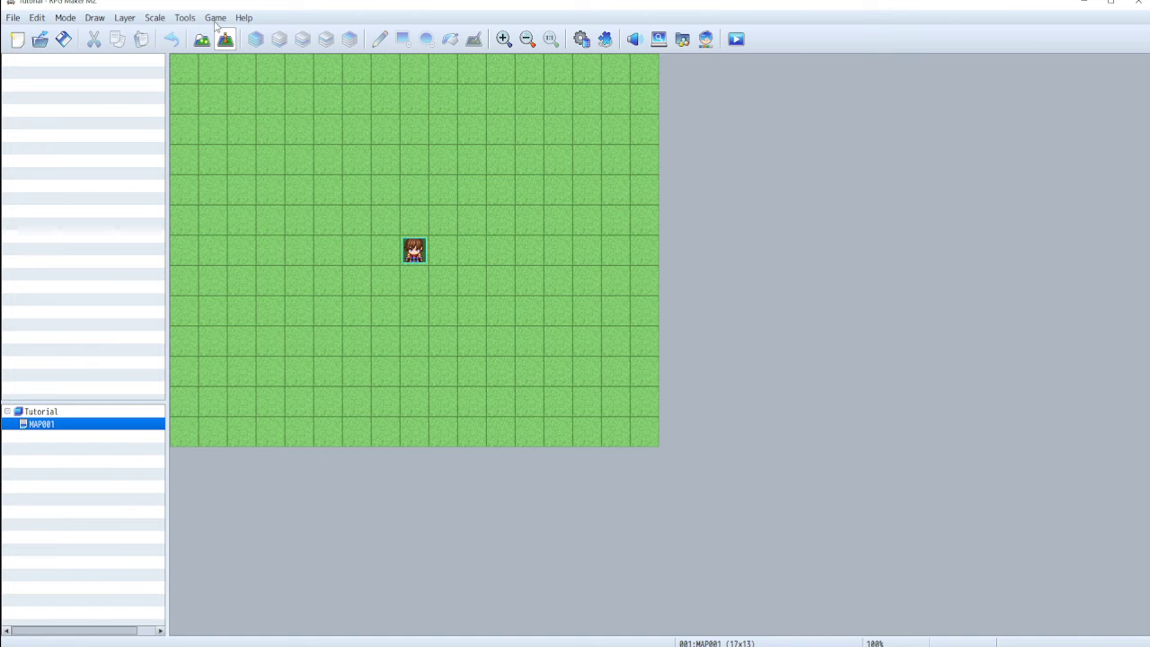
{"action": "left_click", "coordinate": [217, 18]}
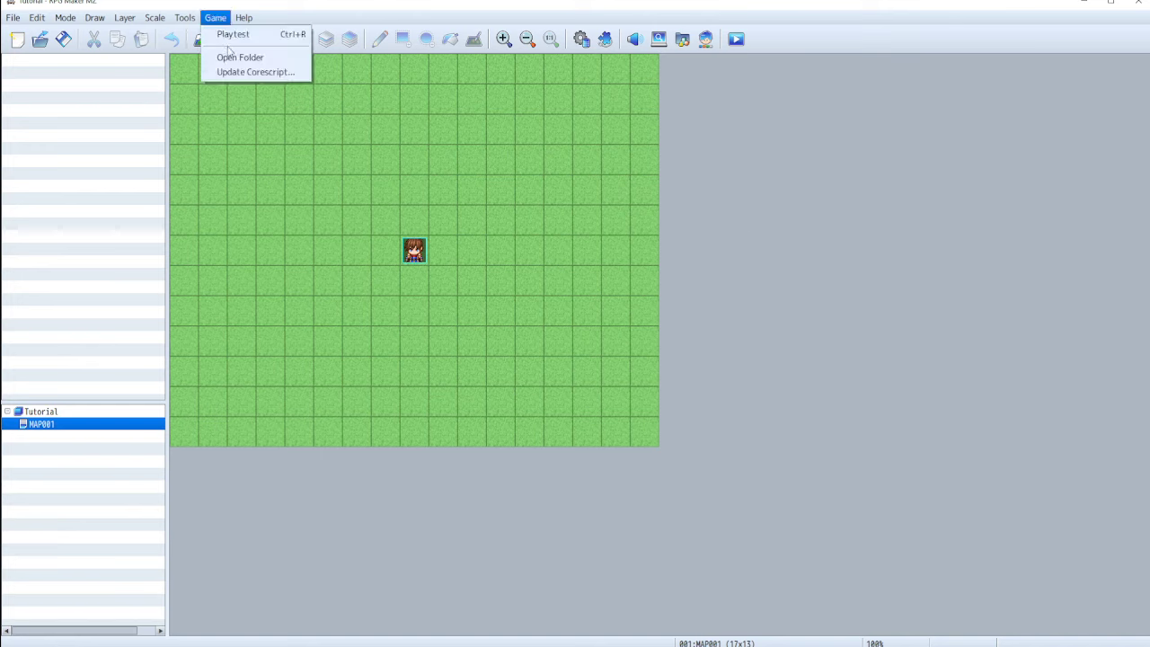
{"action": "left_click", "coordinate": [231, 57]}
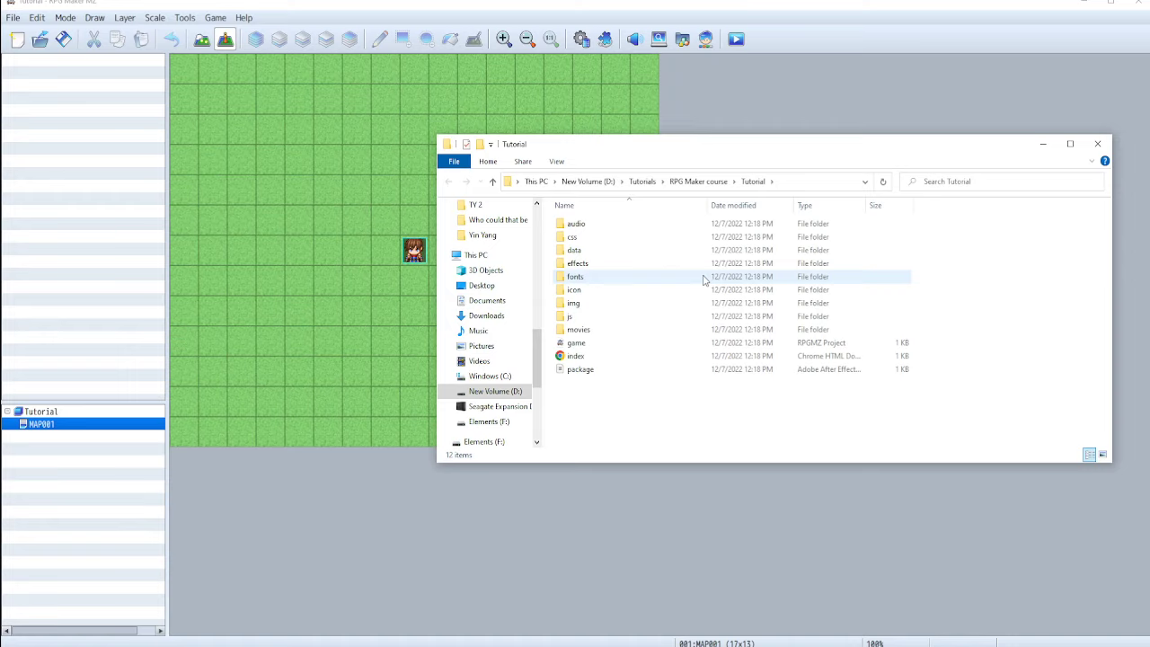
{"action": "left_click", "coordinate": [1097, 144]}
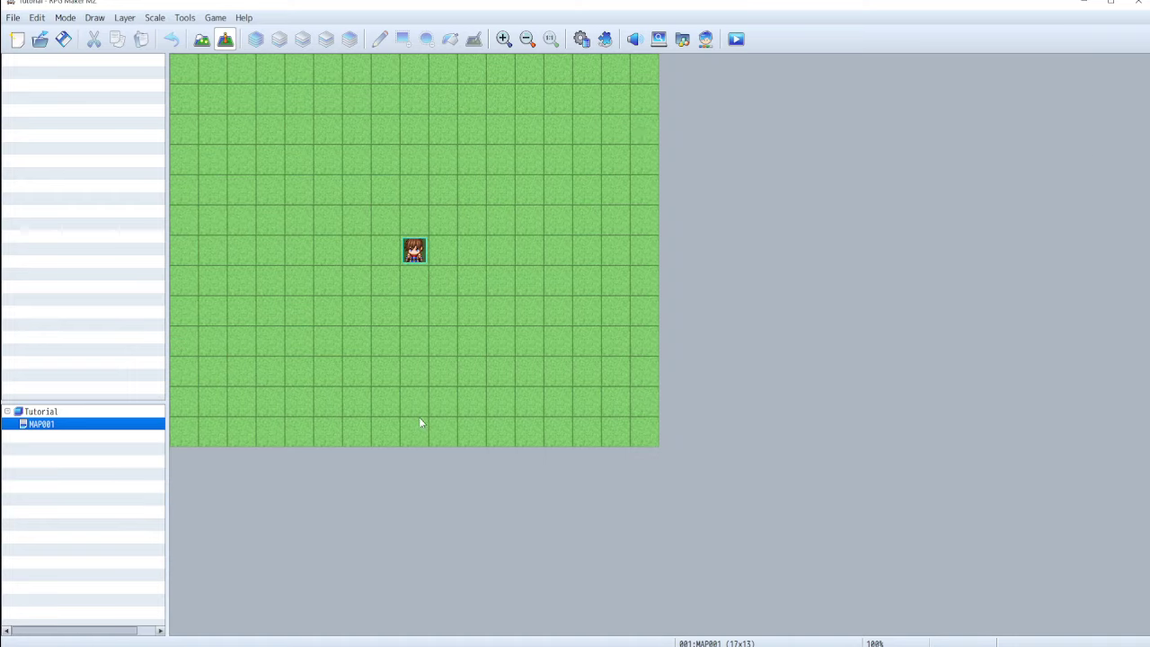
{"action": "left_click", "coordinate": [979, 279]}
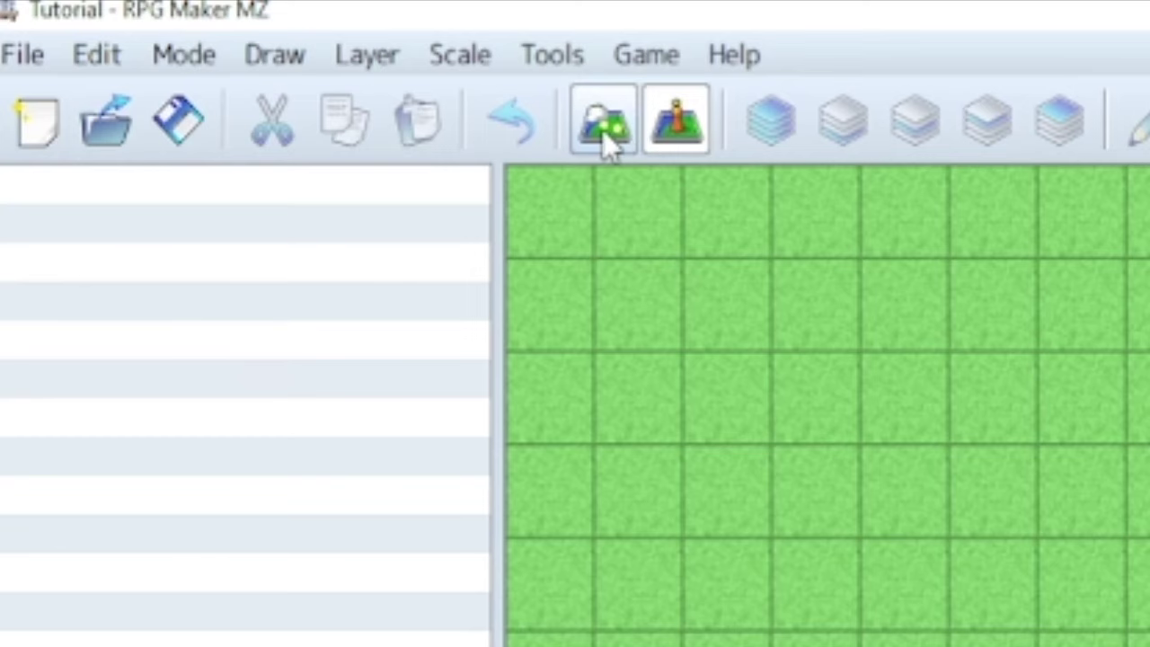
Switch to tile painting and look through the A, B and C tile sets
{"action": "left_click", "coordinate": [604, 134]}
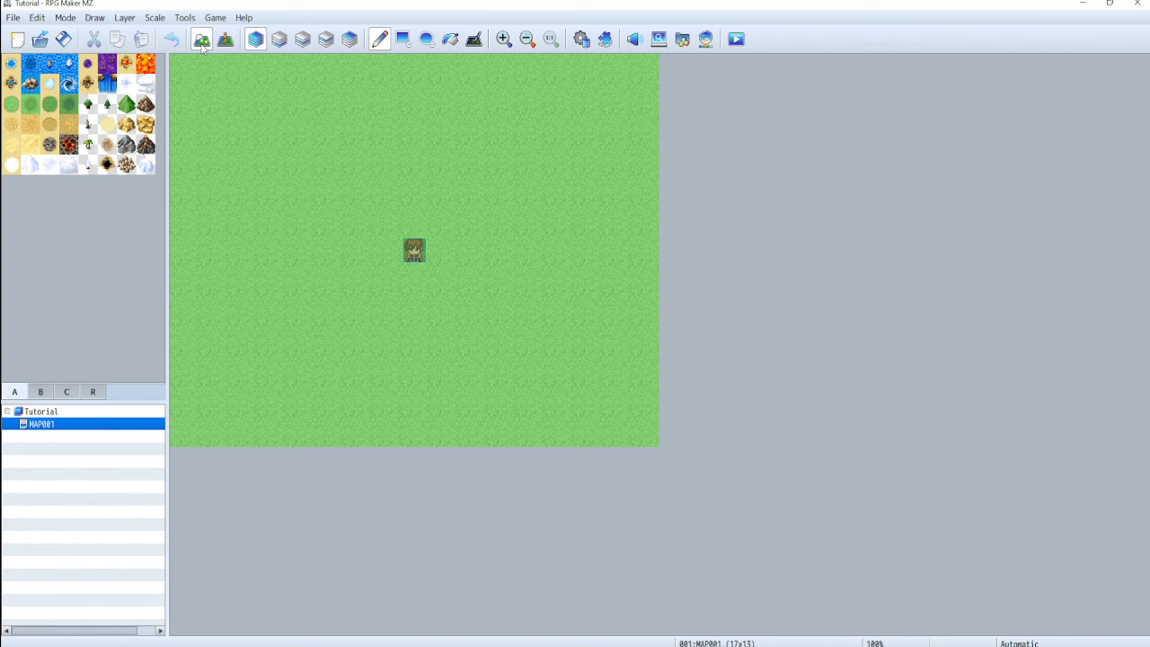
{"action": "left_click", "coordinate": [50, 393]}
{"action": "left_click", "coordinate": [64, 394]}
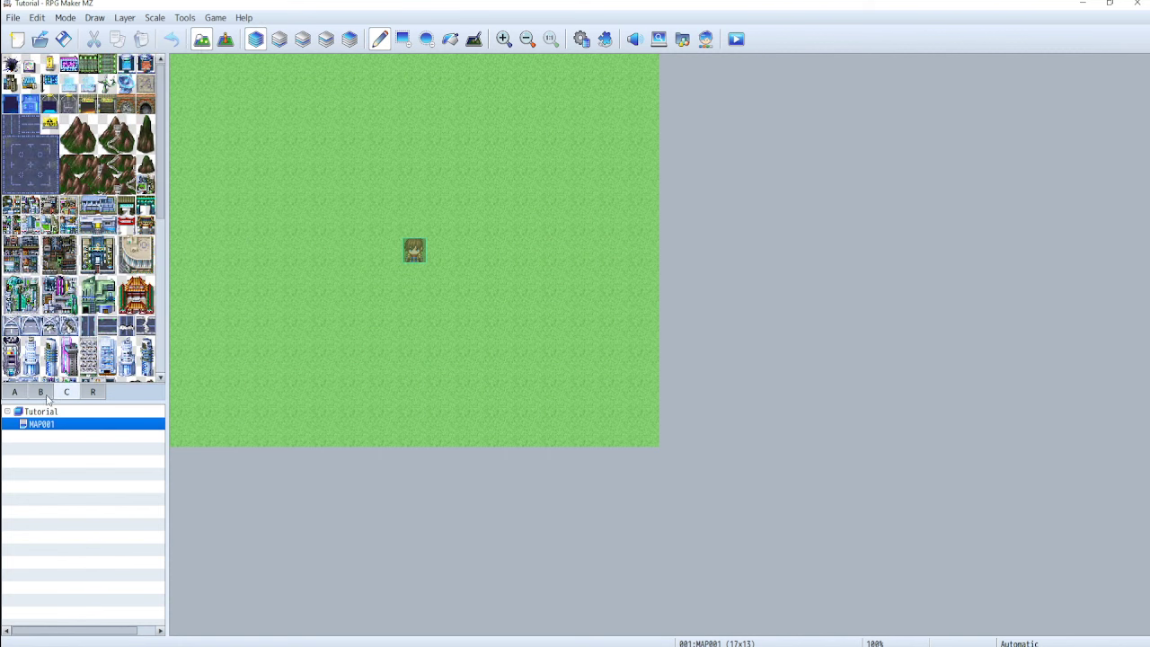
{"action": "left_click", "coordinate": [15, 392]}
{"action": "left_click", "coordinate": [40, 393]}
{"action": "left_click", "coordinate": [65, 393]}
{"action": "left_click", "coordinate": [16, 392]}
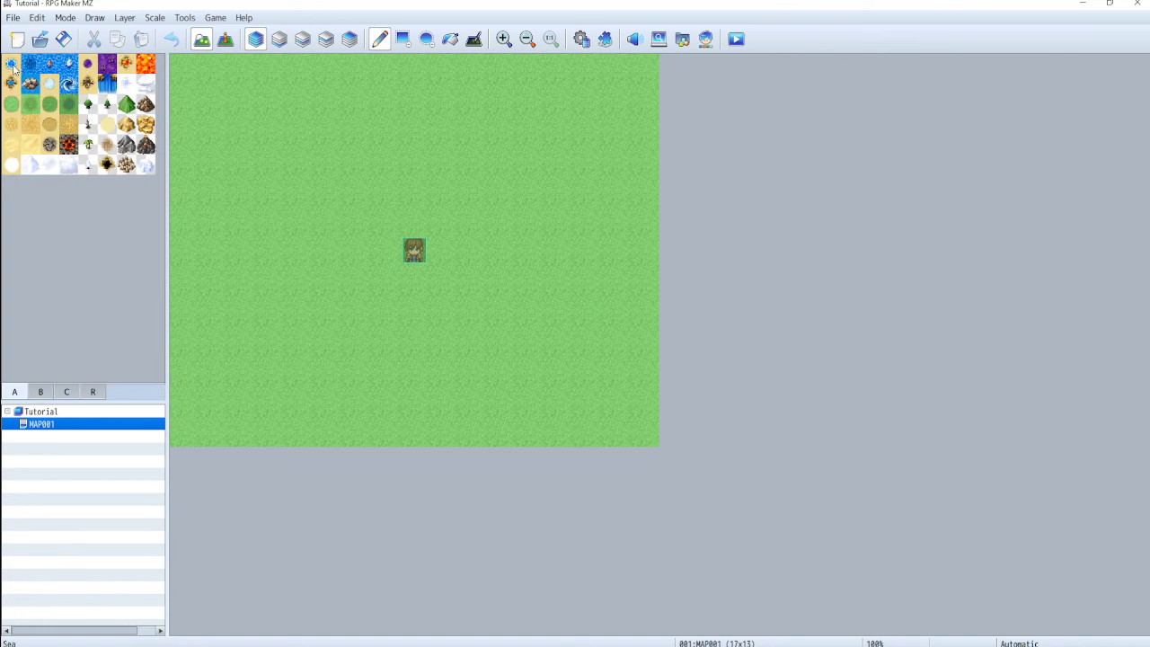
Paint practice Forest trees with Pencil and Rectangle, plus a lava rectangle at lower left
{"action": "left_click", "coordinate": [89, 107]}
{"action": "left_click", "coordinate": [525, 160]}
{"action": "mouse_move", "coordinate": [559, 191]}
{"action": "left_mouse_down"}
{"action": "mouse_move", "coordinate": [514, 234]}
{"action": "mouse_move", "coordinate": [599, 294]}
{"action": "mouse_move", "coordinate": [571, 331]}
{"action": "mouse_move", "coordinate": [509, 350]}
{"action": "mouse_move", "coordinate": [484, 377]}
{"action": "mouse_move", "coordinate": [512, 415]}
{"action": "mouse_move", "coordinate": [600, 407]}
{"action": "mouse_move", "coordinate": [603, 419]}
{"action": "mouse_move", "coordinate": [640, 370]}
{"action": "mouse_move", "coordinate": [615, 256]}
{"action": "left_mouse_up"}
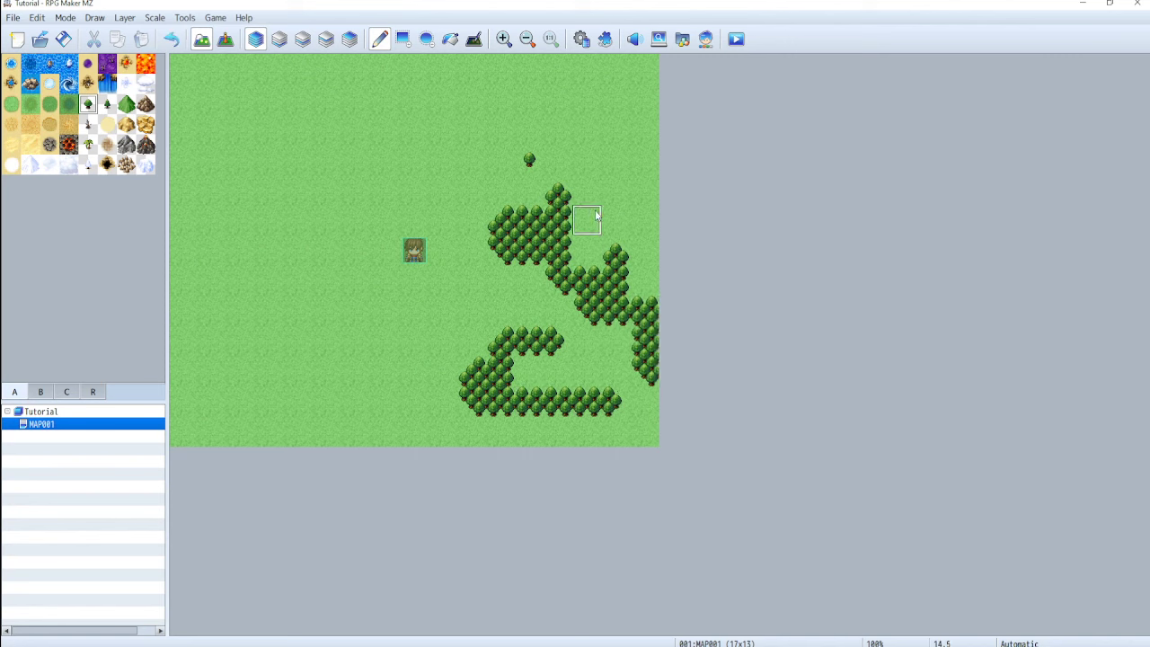
{"action": "left_click", "coordinate": [403, 38]}
{"action": "left_click_drag", "start_coordinate": [254, 133], "coordinate": [358, 163]}
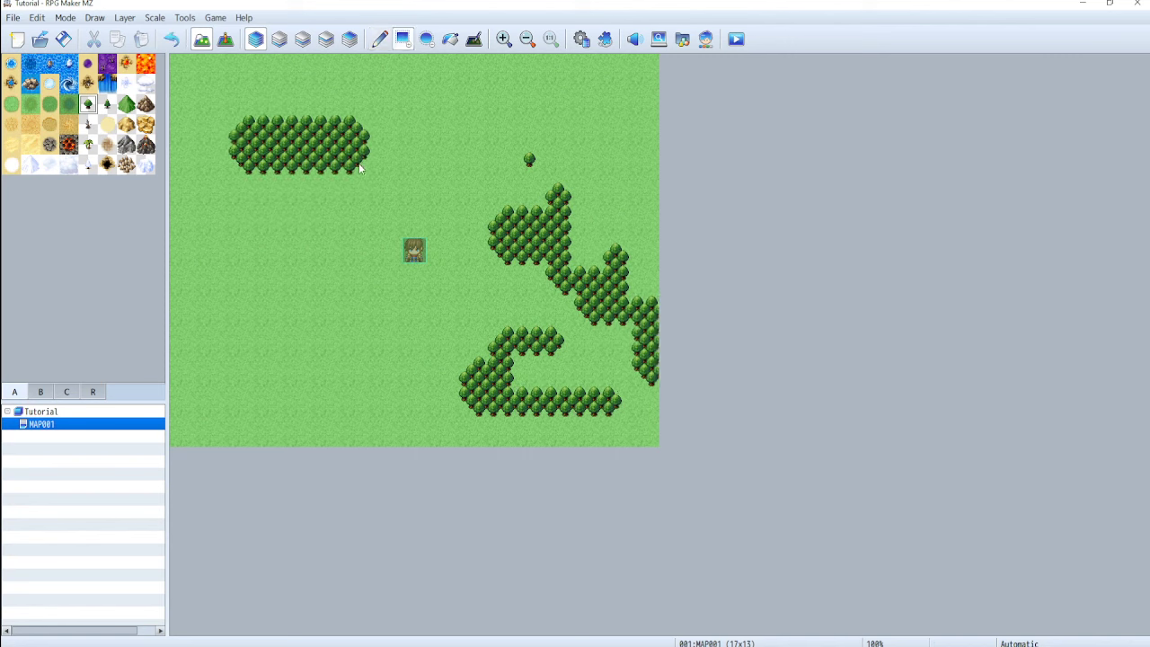
{"action": "left_click", "coordinate": [143, 64]}
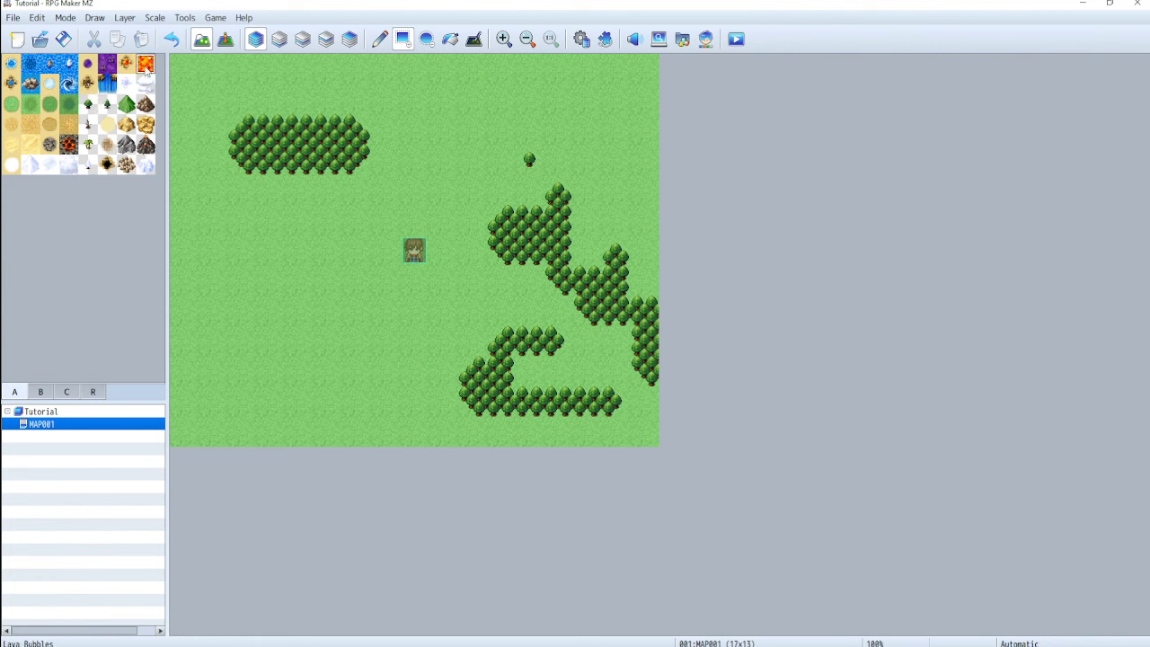
{"action": "mouse_move", "coordinate": [239, 337]}
{"action": "left_mouse_down"}
{"action": "mouse_move", "coordinate": [306, 385]}
{"action": "mouse_move", "coordinate": [329, 381]}
{"action": "left_mouse_up"}
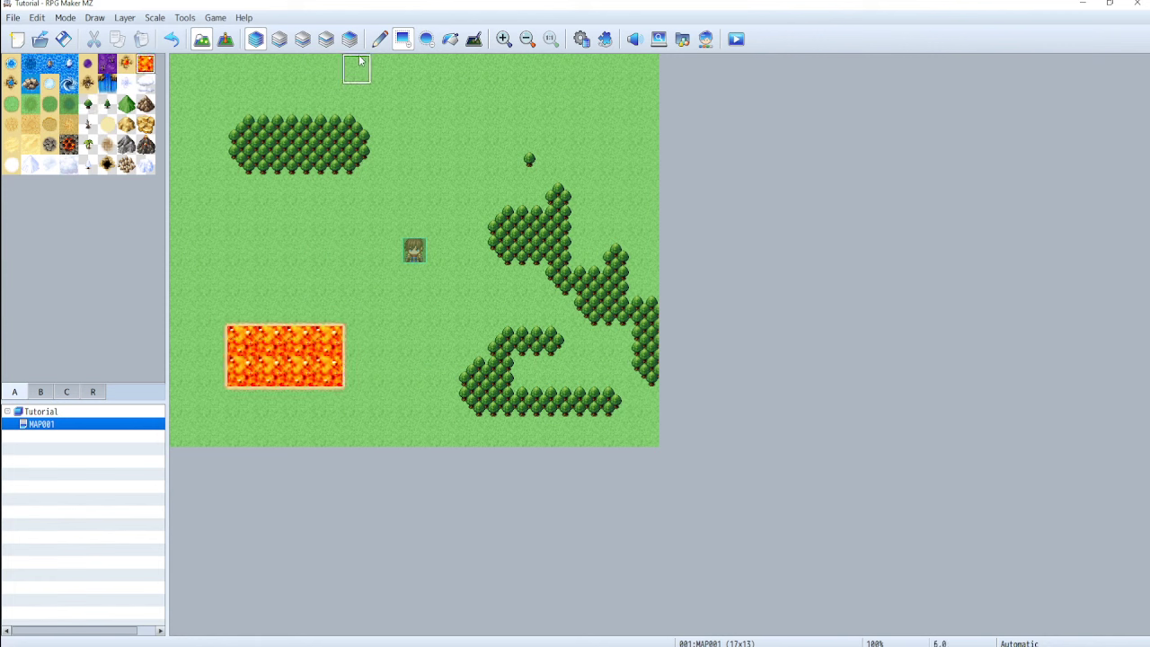
Try a lava ellipse and a lava flood fill, undoing everything back to plain grass
{"action": "left_click", "coordinate": [427, 39]}
{"action": "mouse_move", "coordinate": [406, 90]}
{"action": "left_mouse_down"}
{"action": "mouse_move", "coordinate": [485, 171]}
{"action": "mouse_move", "coordinate": [517, 166]}
{"action": "mouse_move", "coordinate": [535, 223]}
{"action": "mouse_move", "coordinate": [564, 259]}
{"action": "mouse_move", "coordinate": [625, 297]}
{"action": "mouse_move", "coordinate": [642, 328]}
{"action": "mouse_move", "coordinate": [642, 367]}
{"action": "left_mouse_up"}
{"action": "key", "text": "ctrl+z"}
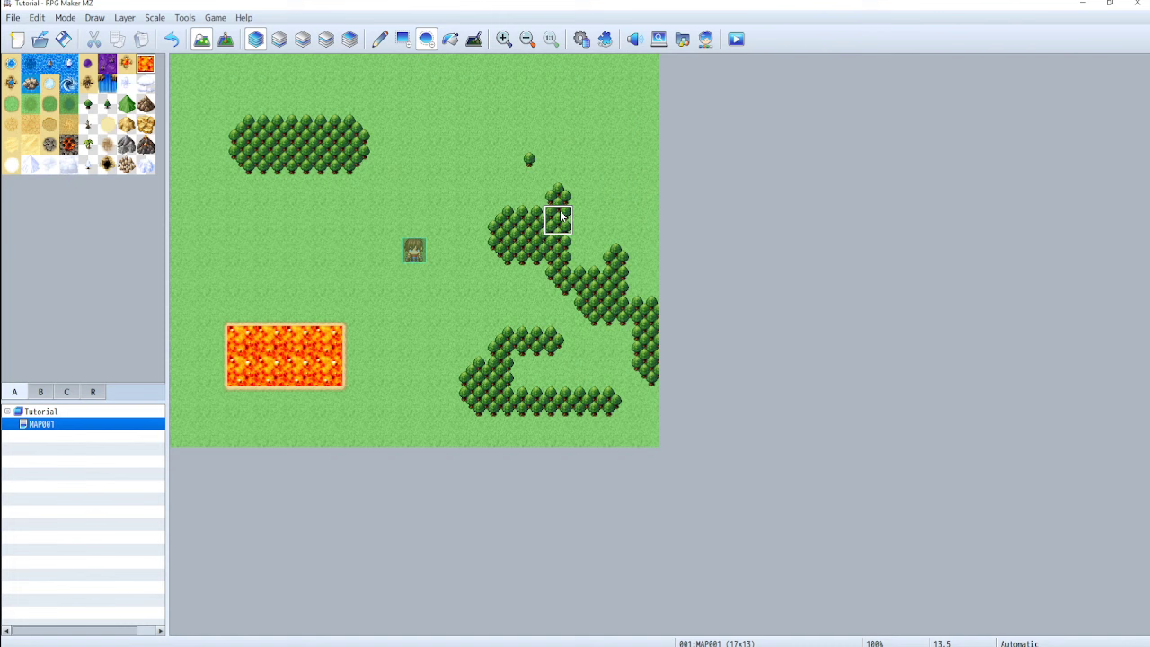
{"action": "key", "text": "ctrl+z"}
{"action": "key", "text": "ctrl+z"}
{"action": "key", "text": "ctrl+z"}
{"action": "key", "text": "ctrl+z"}
{"action": "key", "text": "ctrl+z"}
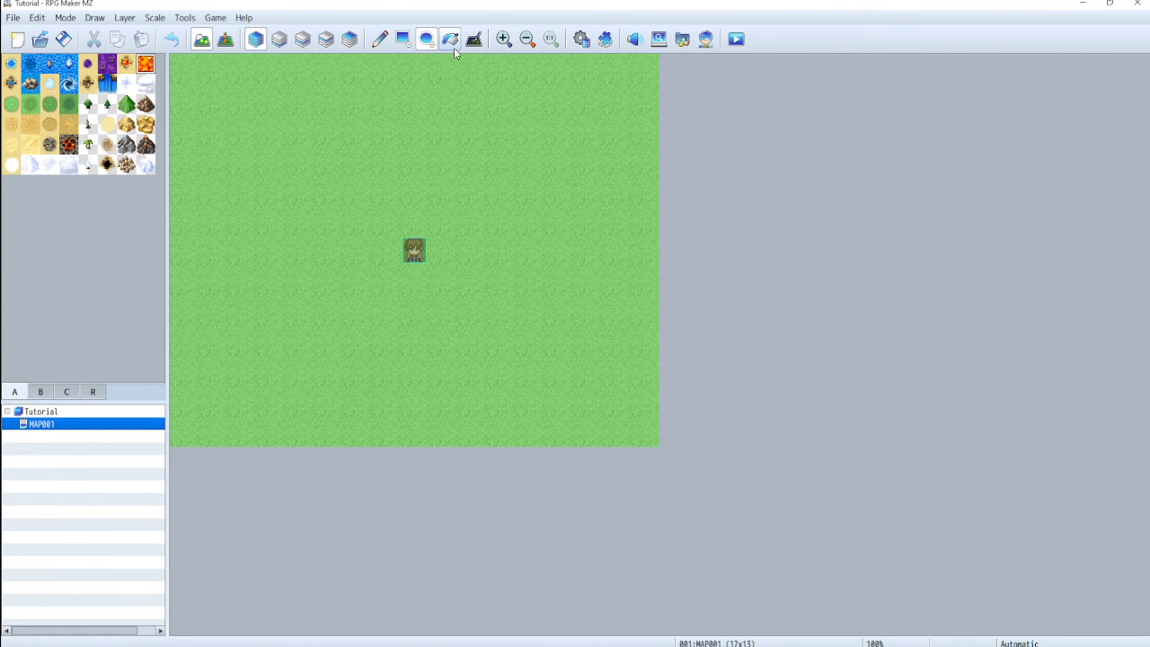
{"action": "left_click", "coordinate": [450, 40]}
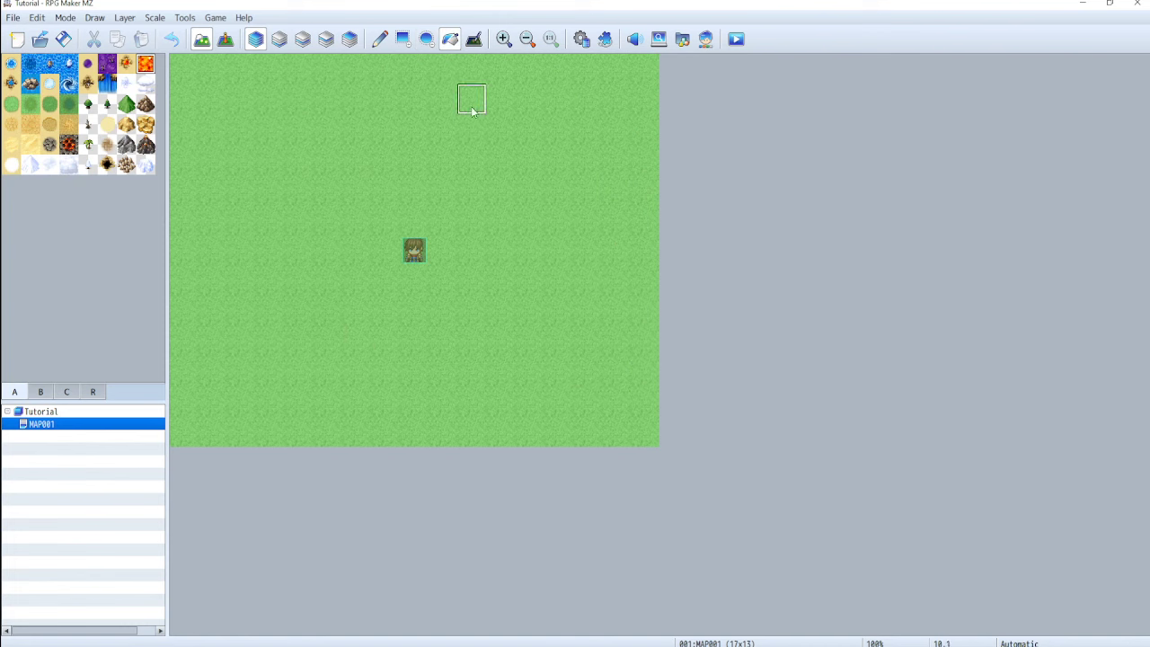
{"action": "left_click", "coordinate": [473, 194]}
{"action": "key", "text": "ctrl+z"}
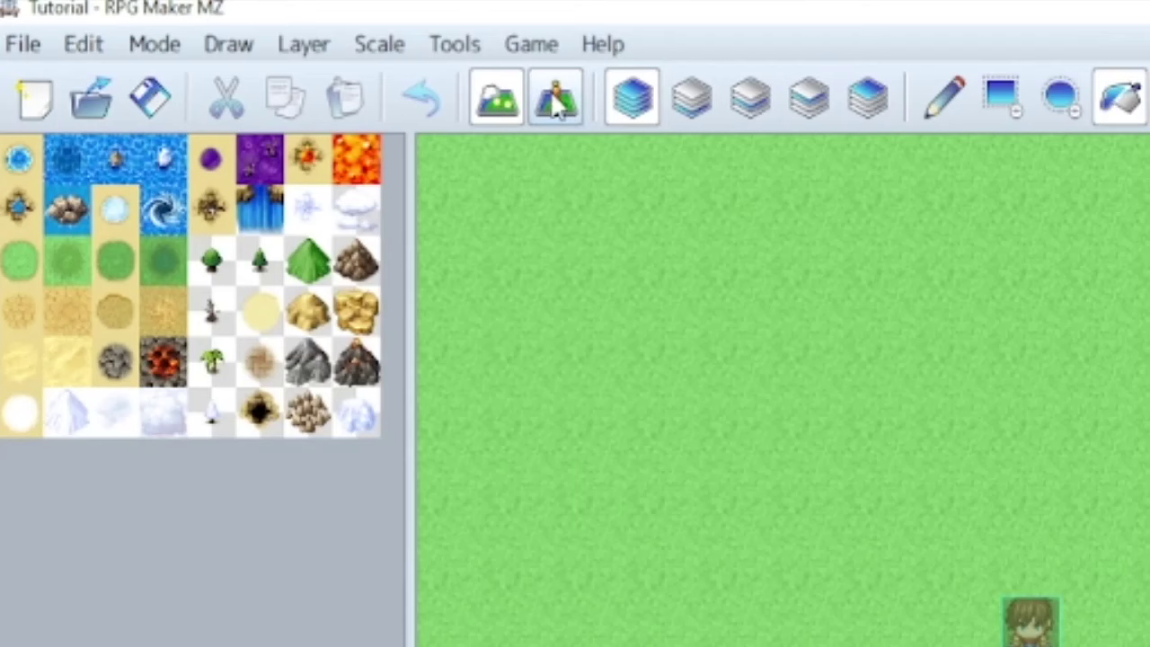
Create a new NPC event on an empty tile in Event mode
{"action": "left_click", "coordinate": [567, 111]}
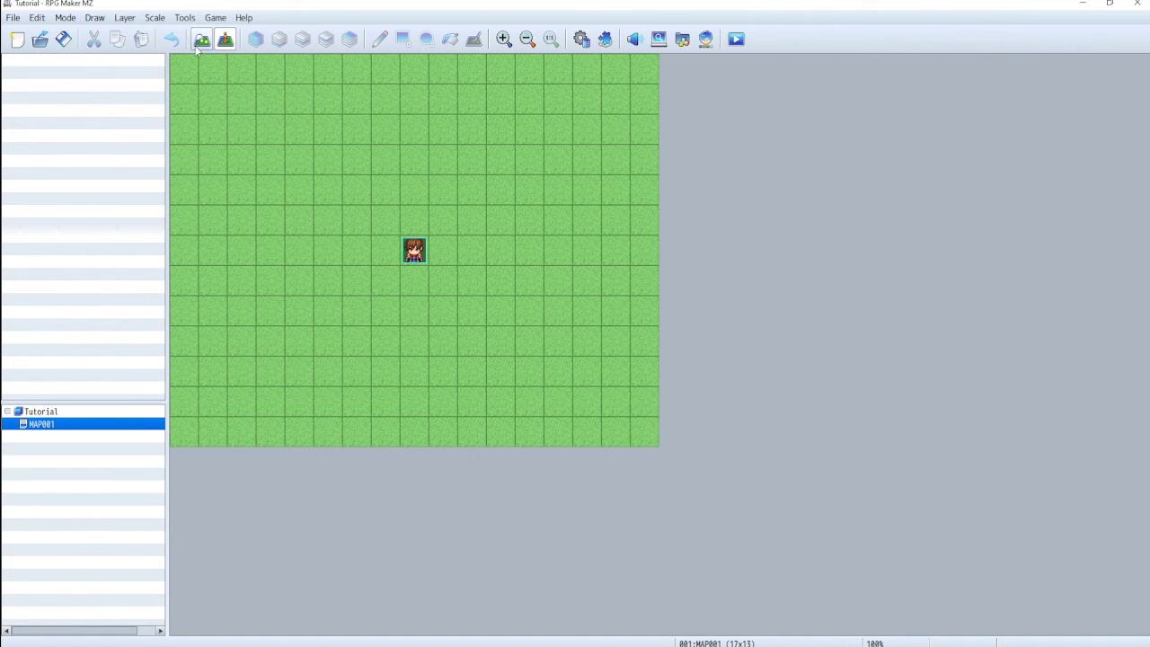
{"action": "left_click", "coordinate": [202, 38]}
{"action": "left_click", "coordinate": [225, 39]}
{"action": "double_click", "coordinate": [567, 218]}
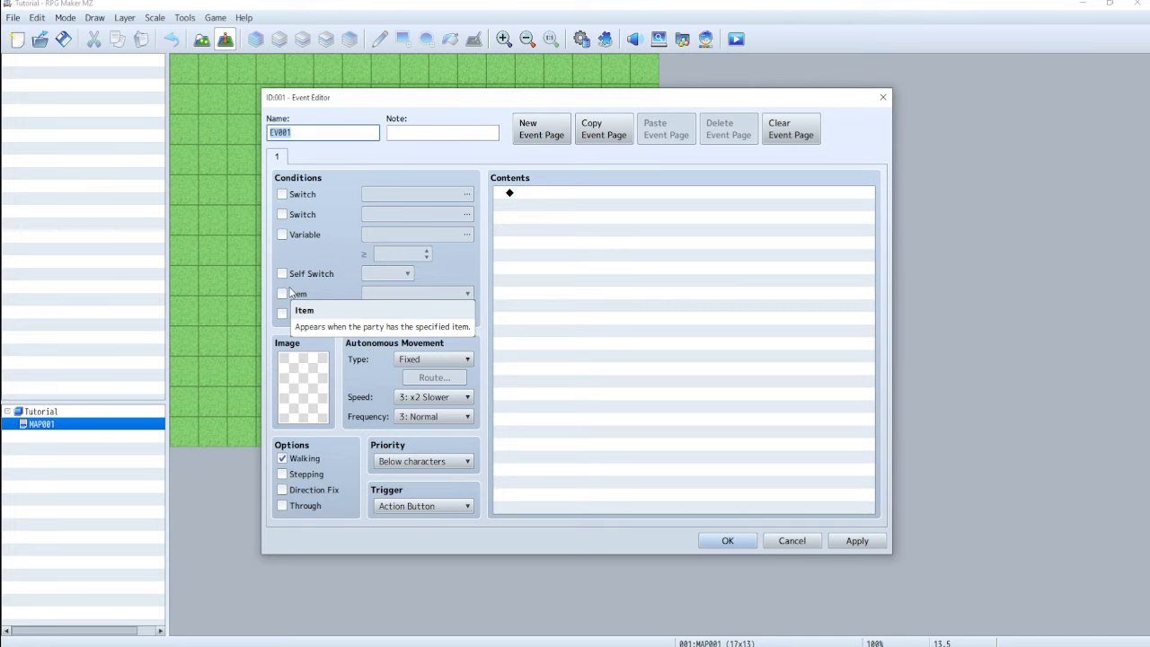
{"action": "type", "text": "NPC"}
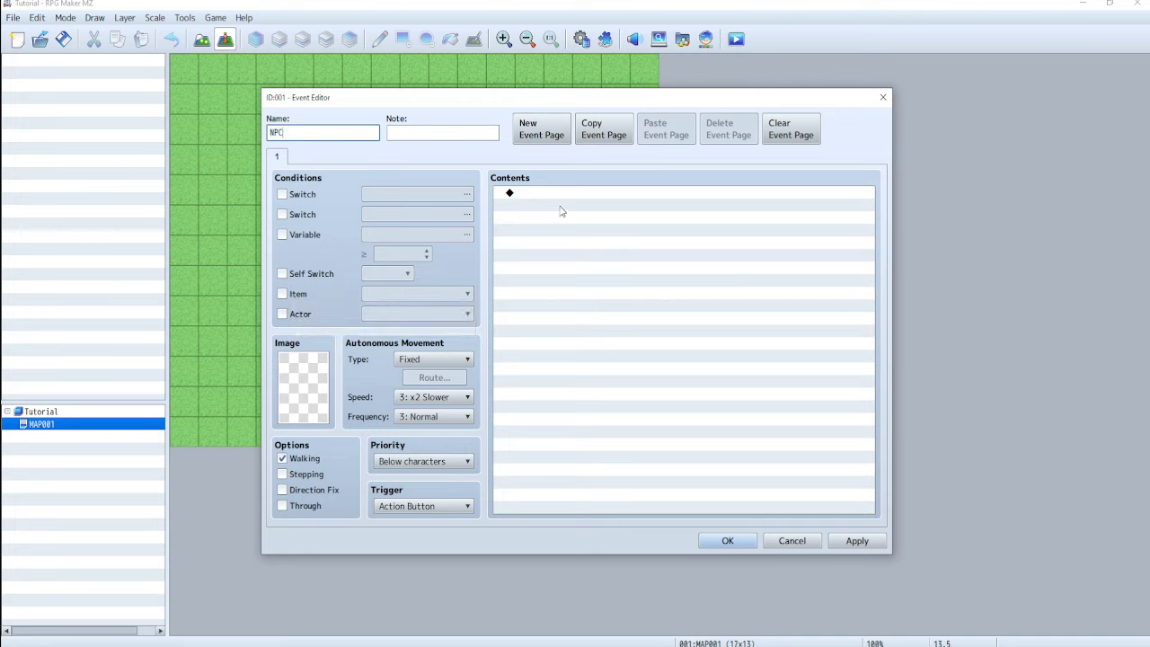
Give the event the purple-haired character sprite from the Actor2 sheet
{"action": "double_click", "coordinate": [313, 385]}
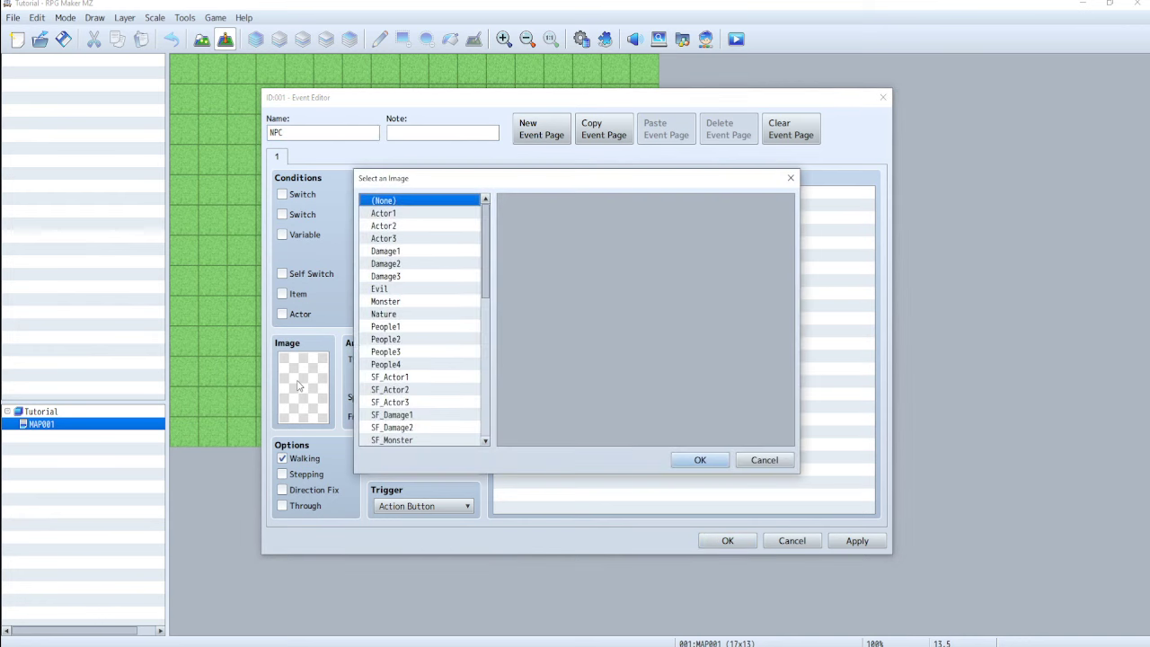
{"action": "left_click", "coordinate": [386, 215]}
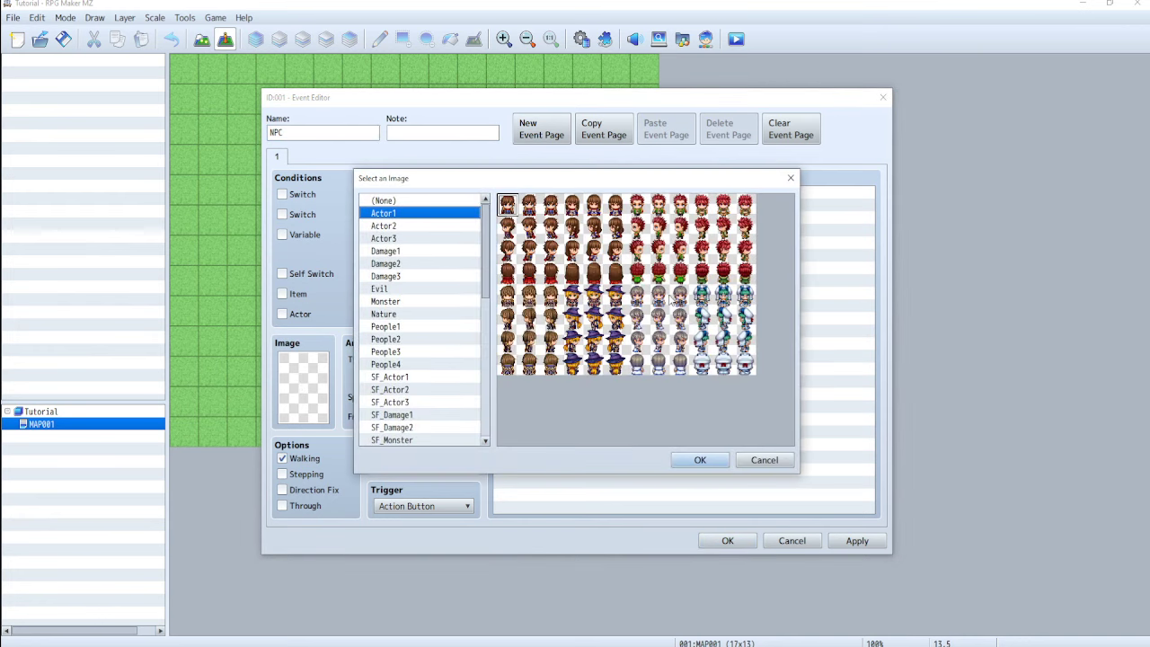
{"action": "left_click", "coordinate": [395, 228]}
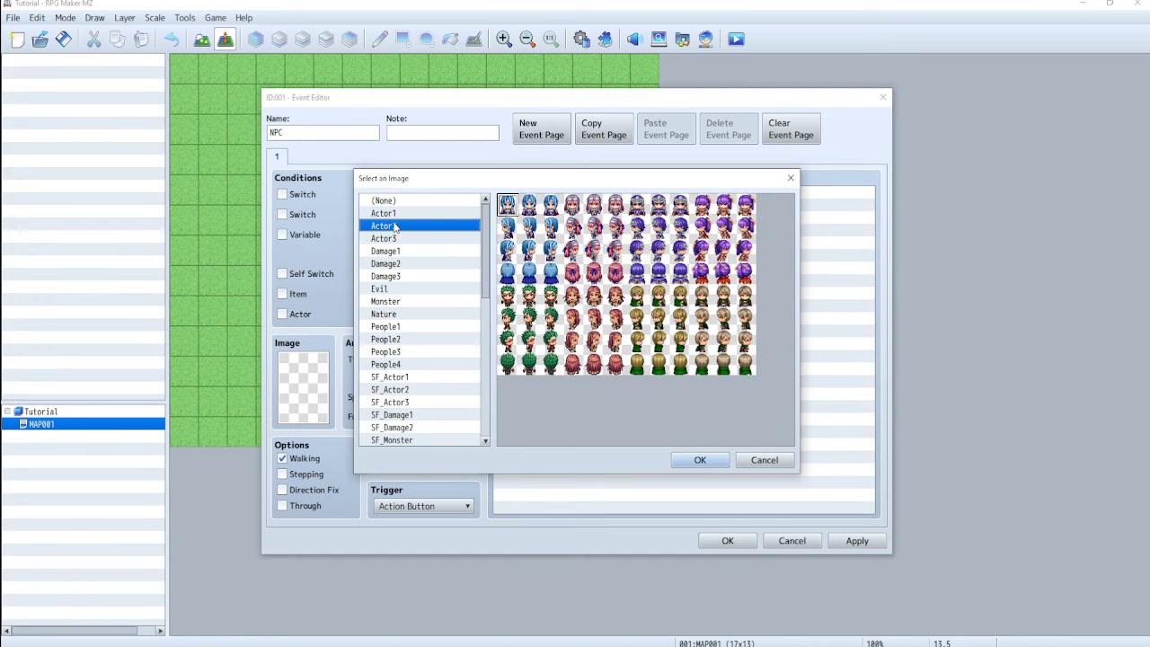
{"action": "left_click", "coordinate": [724, 205]}
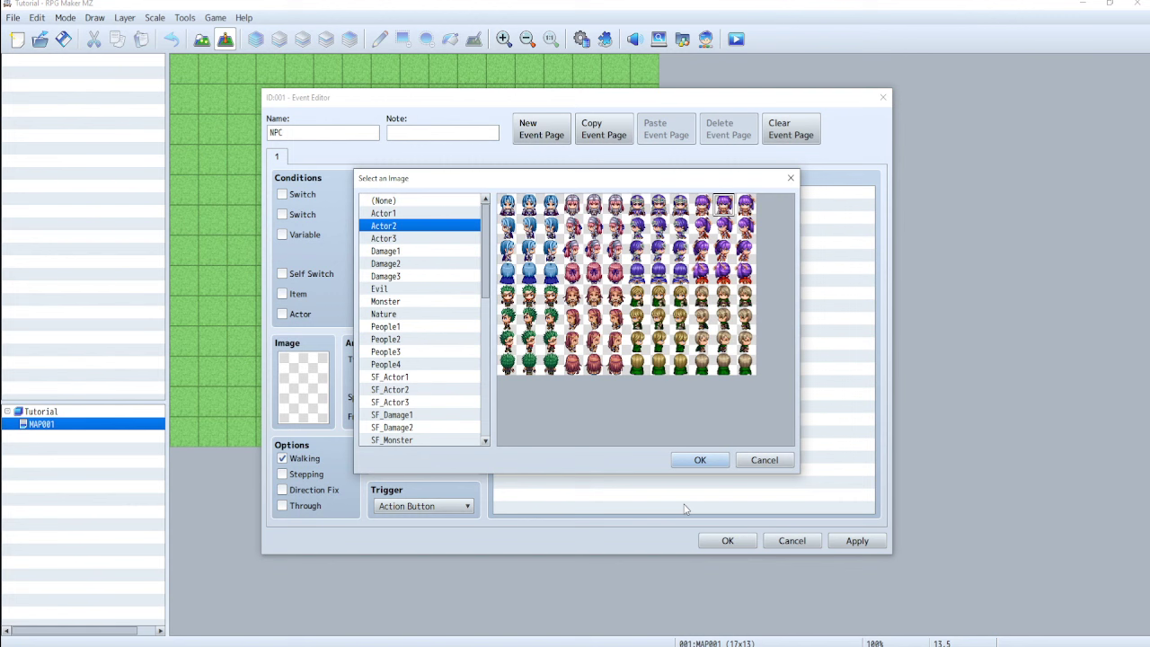
{"action": "left_click", "coordinate": [700, 460]}
Add a Show Text 'Hello' command and keep the Action Button trigger
{"action": "double_click", "coordinate": [596, 196]}
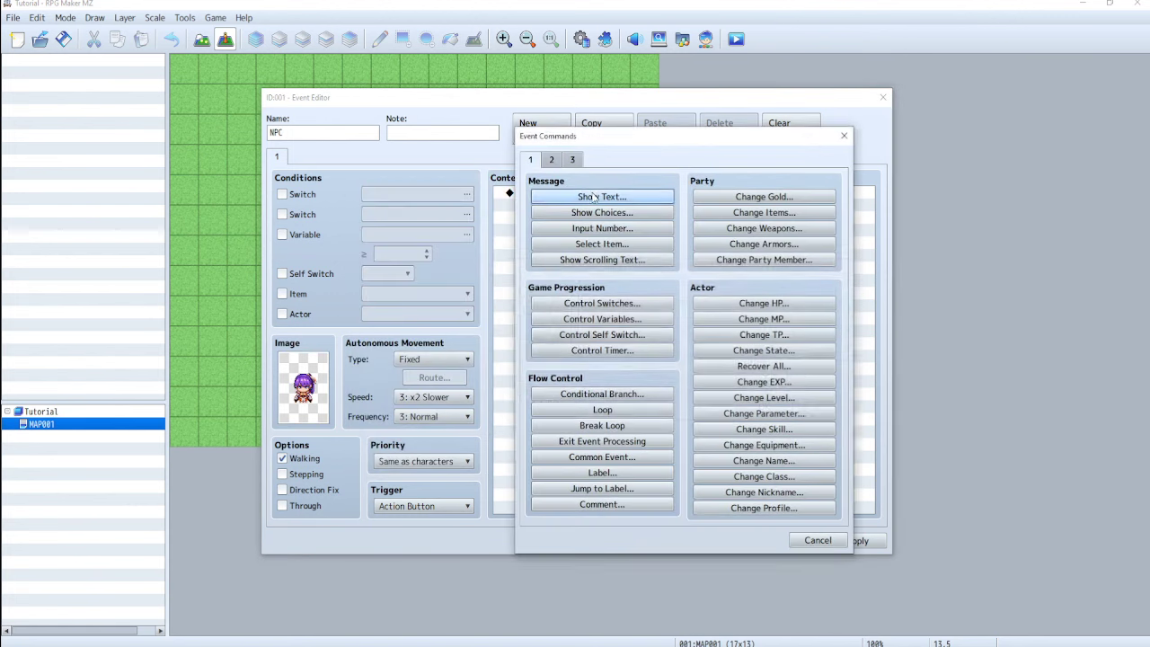
{"action": "left_click", "coordinate": [591, 198]}
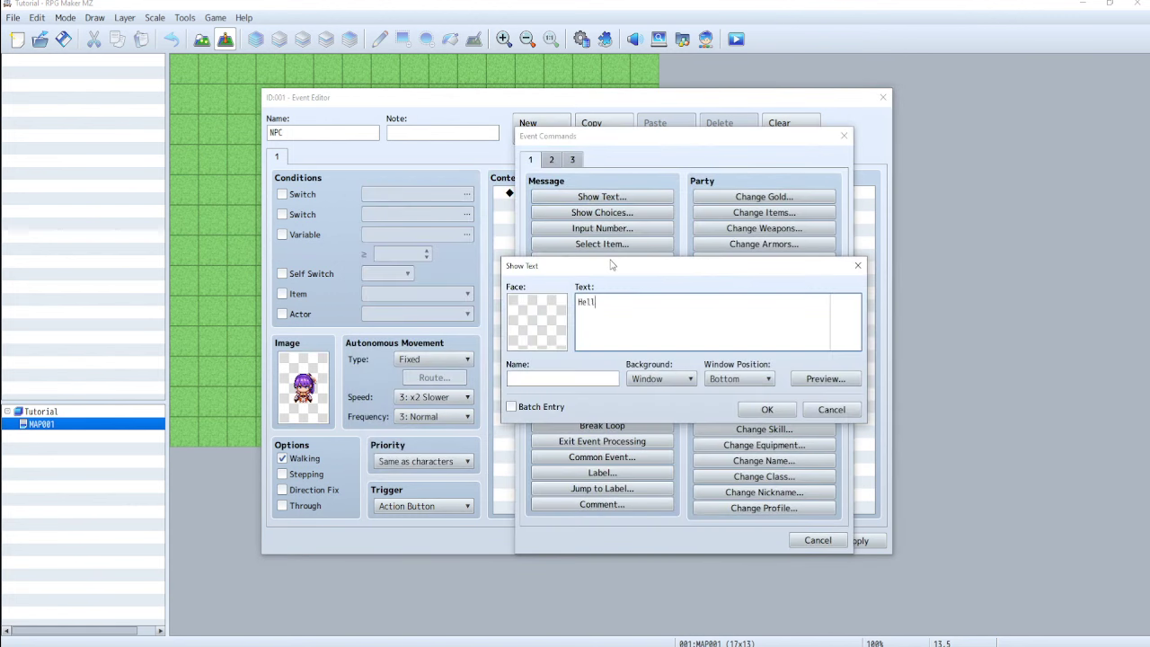
{"action": "left_click", "coordinate": [769, 411]}
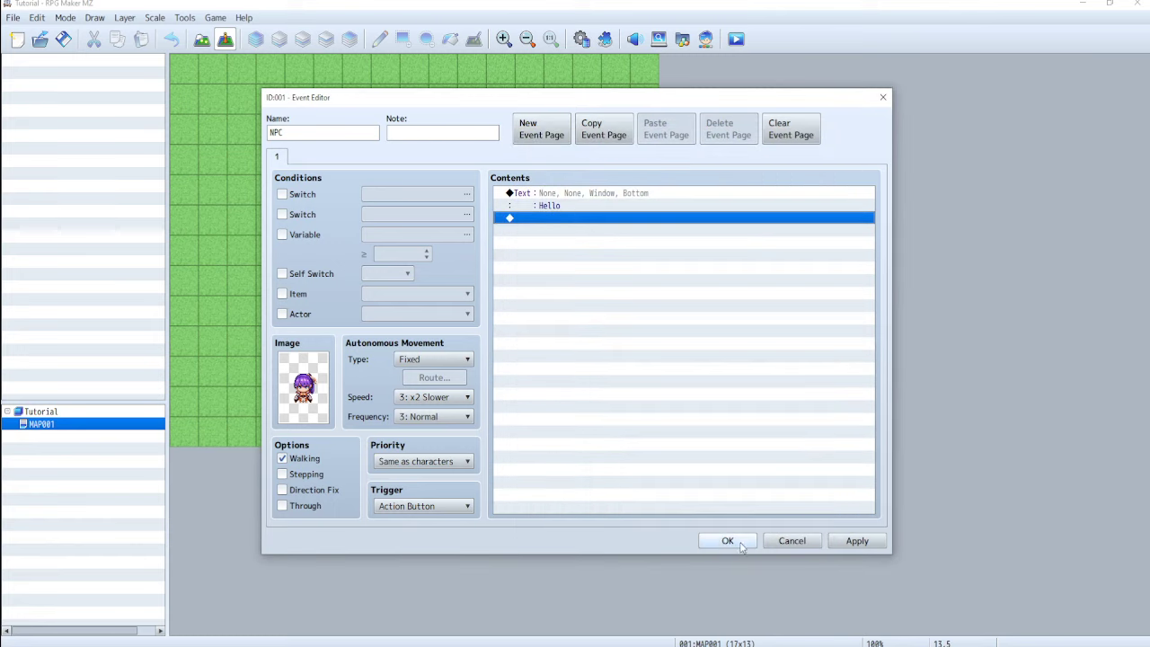
{"action": "left_click", "coordinate": [397, 508]}
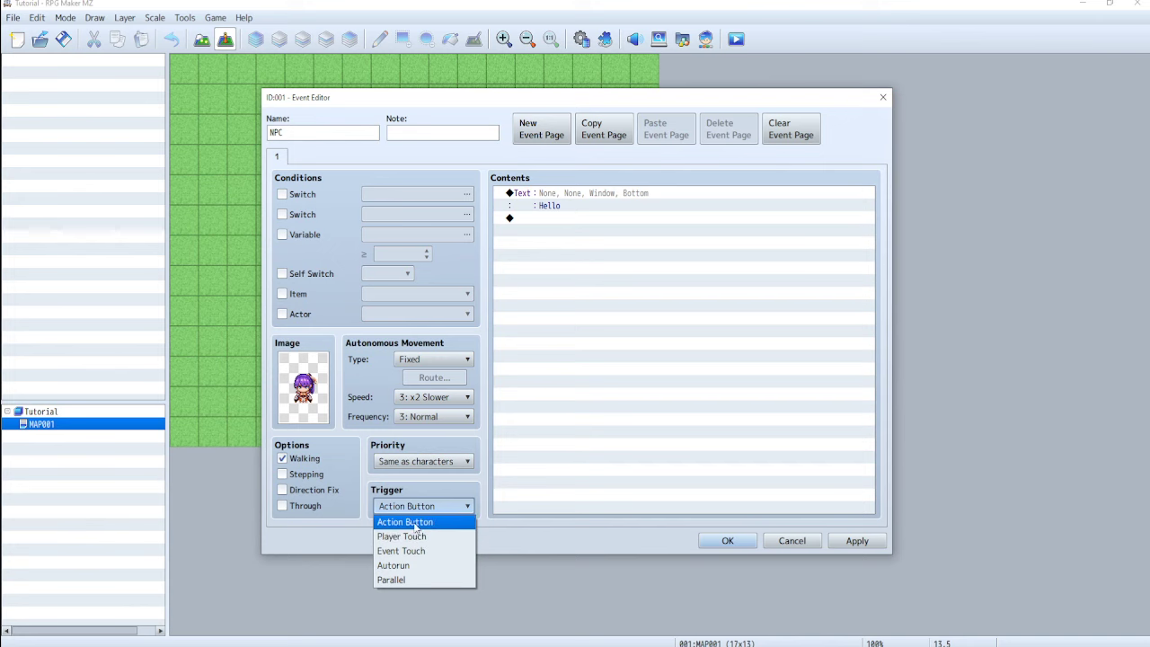
{"action": "left_click", "coordinate": [416, 525]}
Close the event editor, save, and playtest to see the NPC say 'Hello'
{"action": "left_click", "coordinate": [724, 542]}
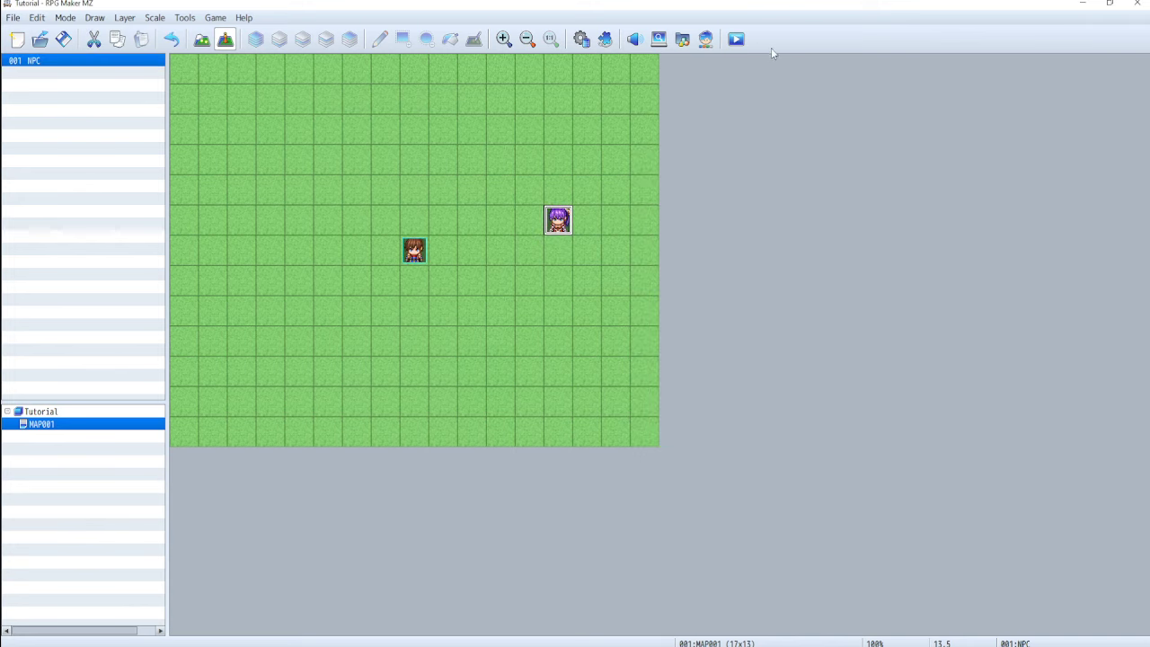
{"action": "left_click", "coordinate": [736, 39]}
{"action": "key", "text": "Return"}
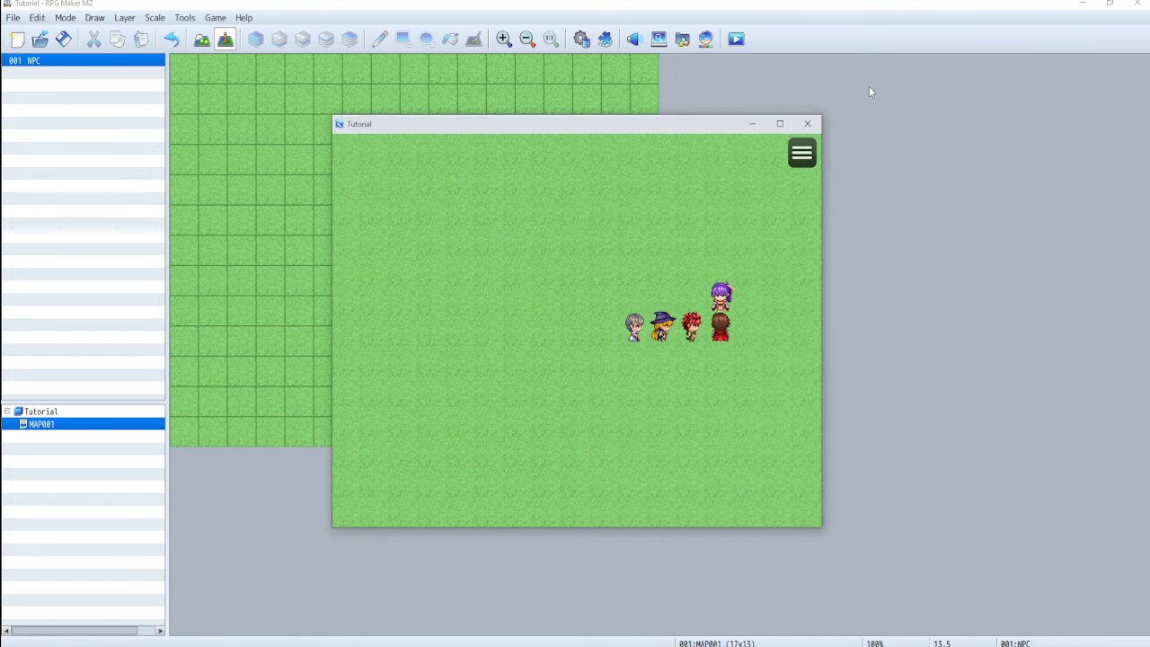
{"action": "key", "text": "Return"}
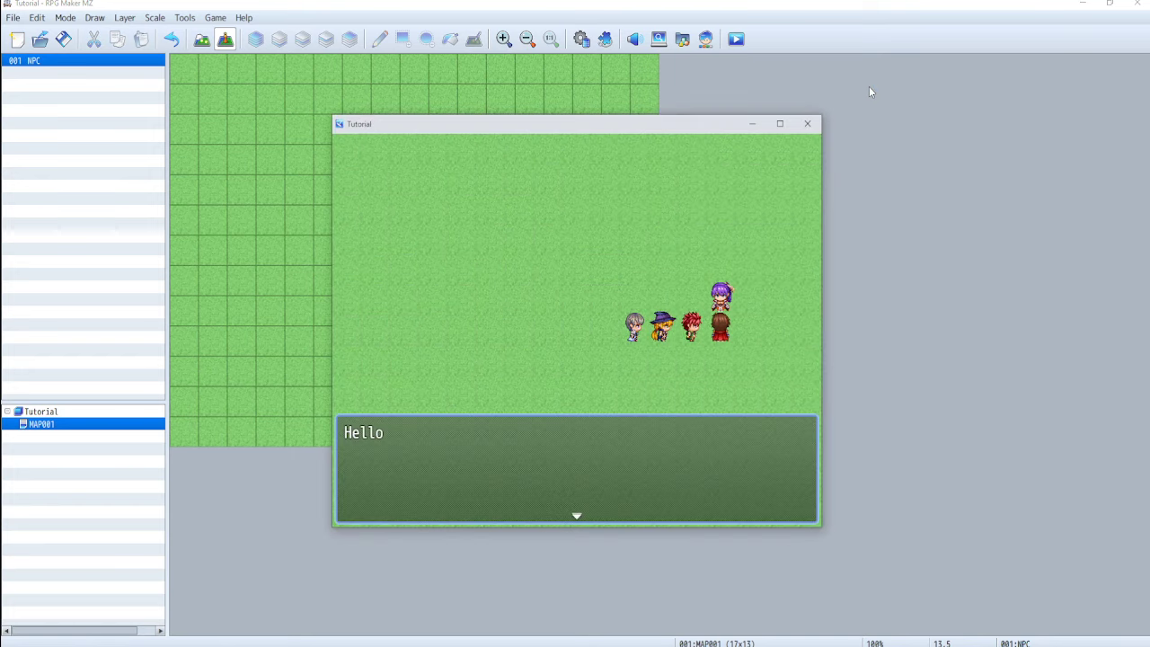
{"action": "key", "text": "Return"}
{"action": "left_click", "coordinate": [807, 123]}
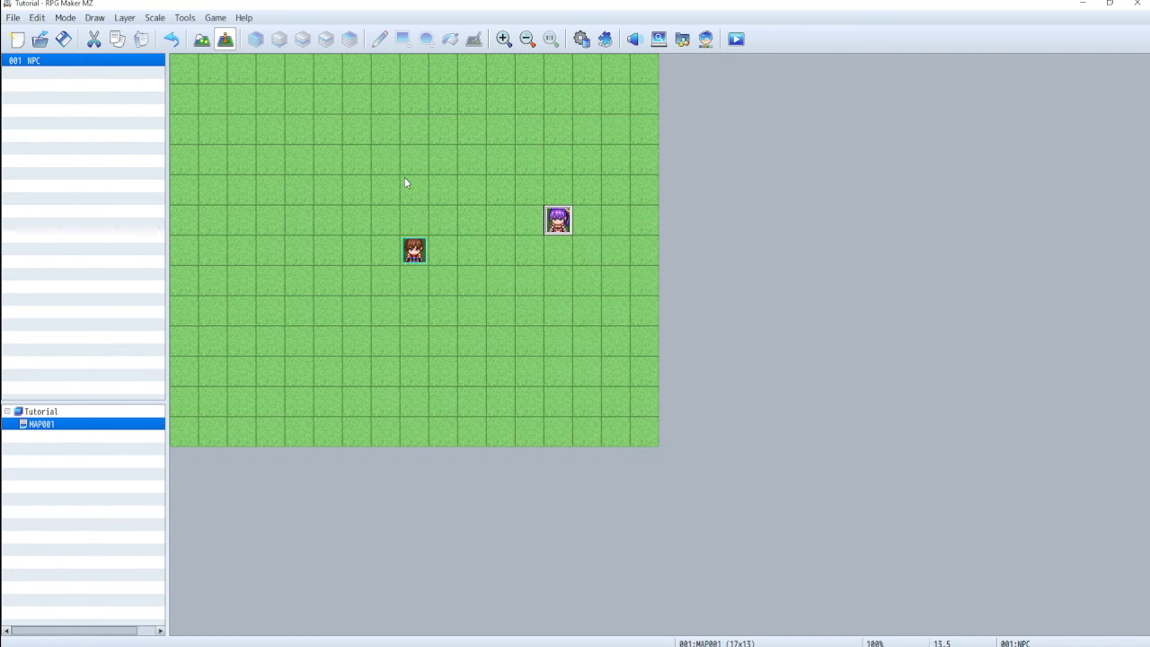
On Layer 1, stamp a 3x3 blue floor block below the NPC after undoing a test fill
{"action": "left_click", "coordinate": [202, 39]}
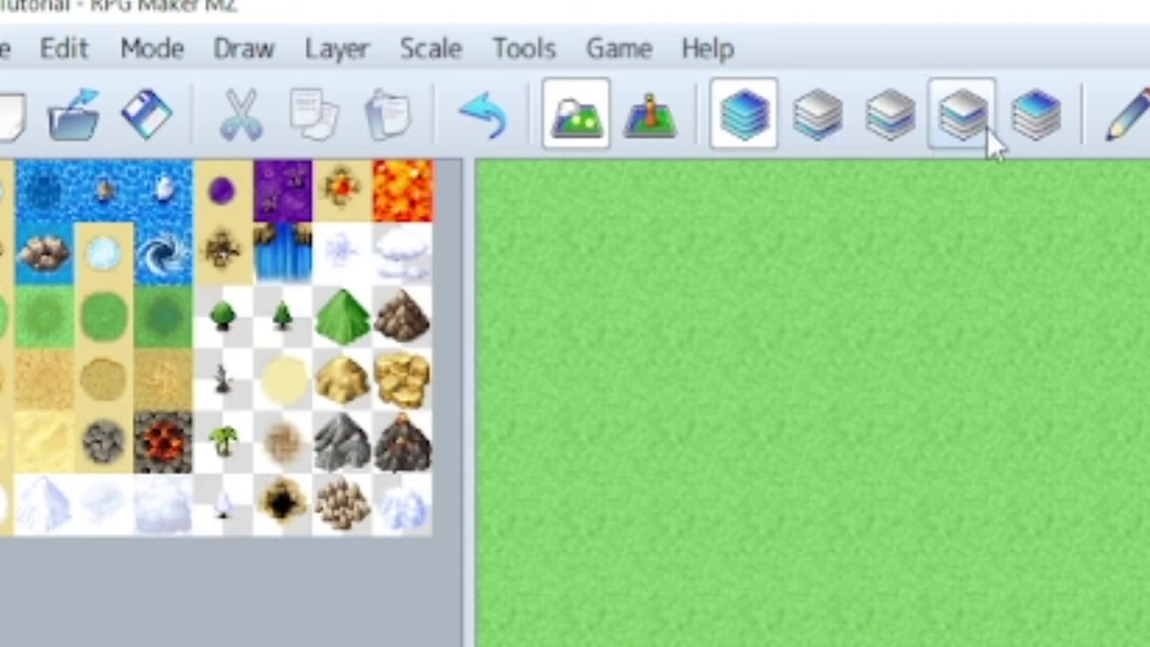
{"action": "left_click", "coordinate": [825, 133]}
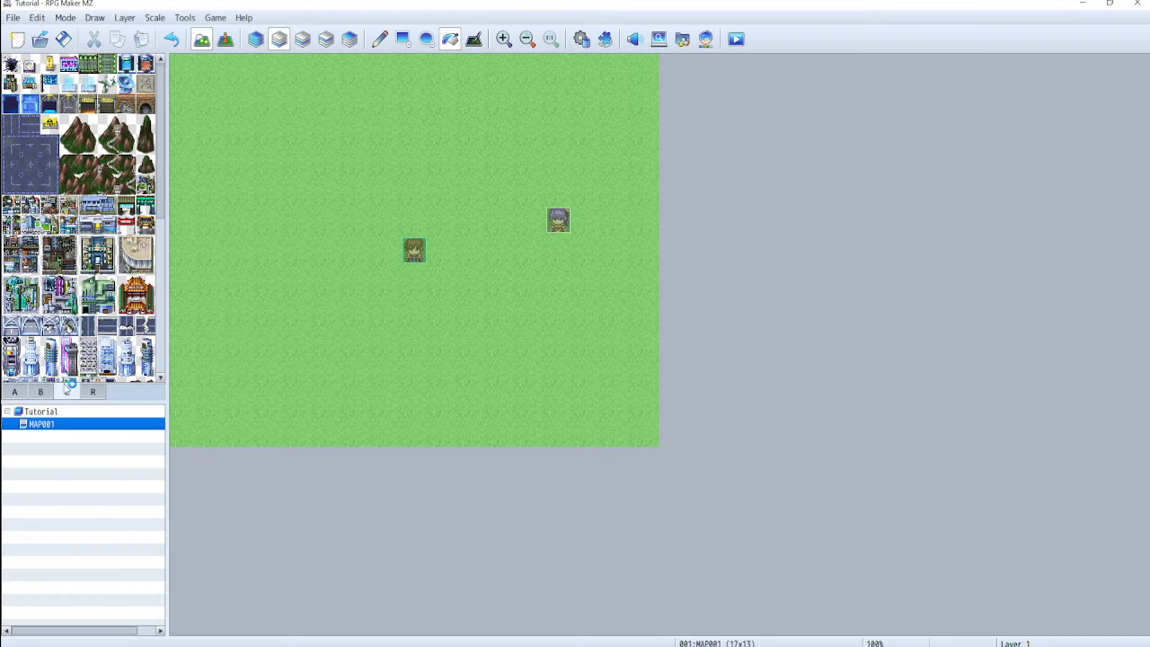
{"action": "left_click_drag", "start_coordinate": [2, 449], "coordinate": [104, 560]}
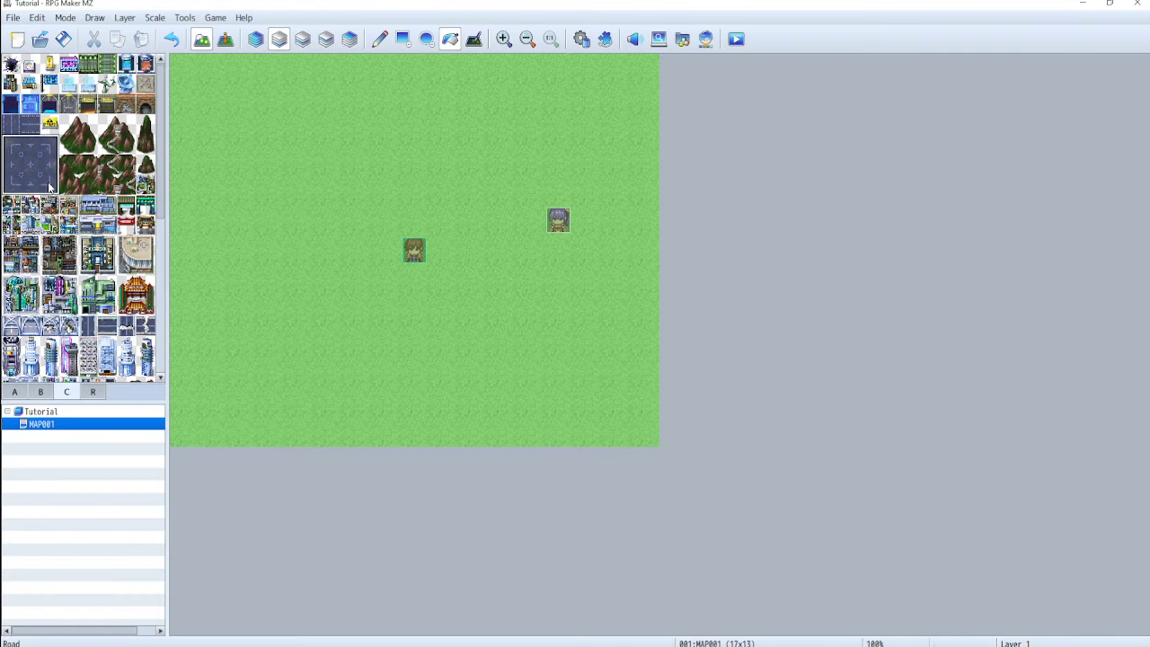
{"action": "left_click", "coordinate": [486, 317]}
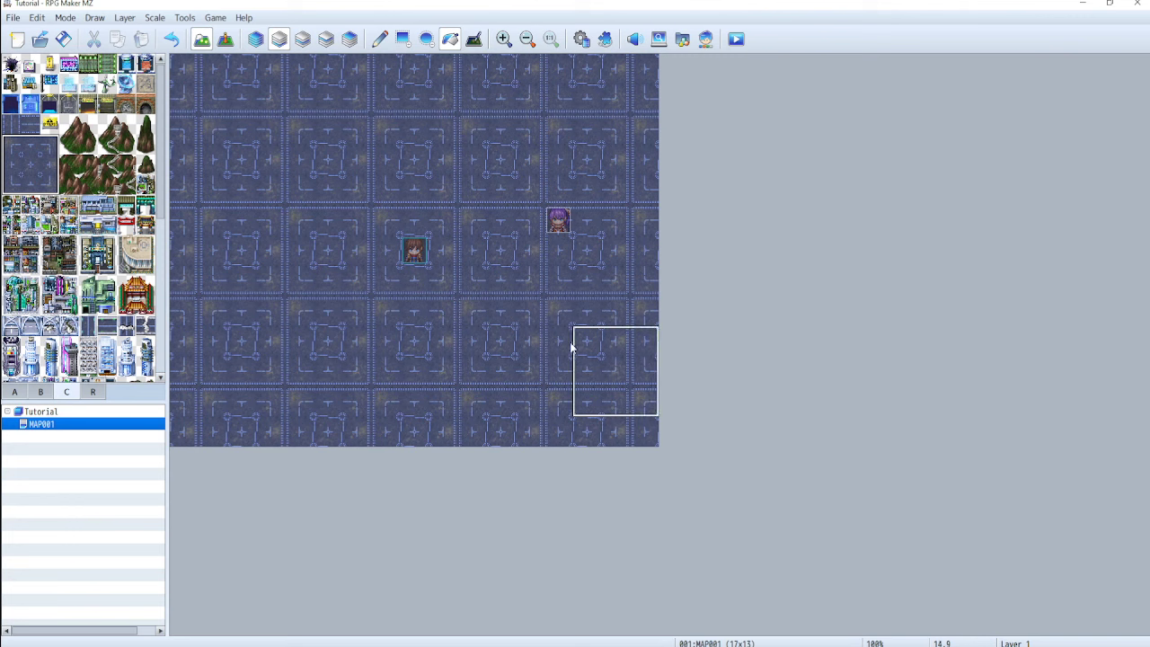
{"action": "key", "text": "ctrl+z"}
{"action": "left_click", "coordinate": [380, 39]}
{"action": "left_click", "coordinate": [499, 306]}
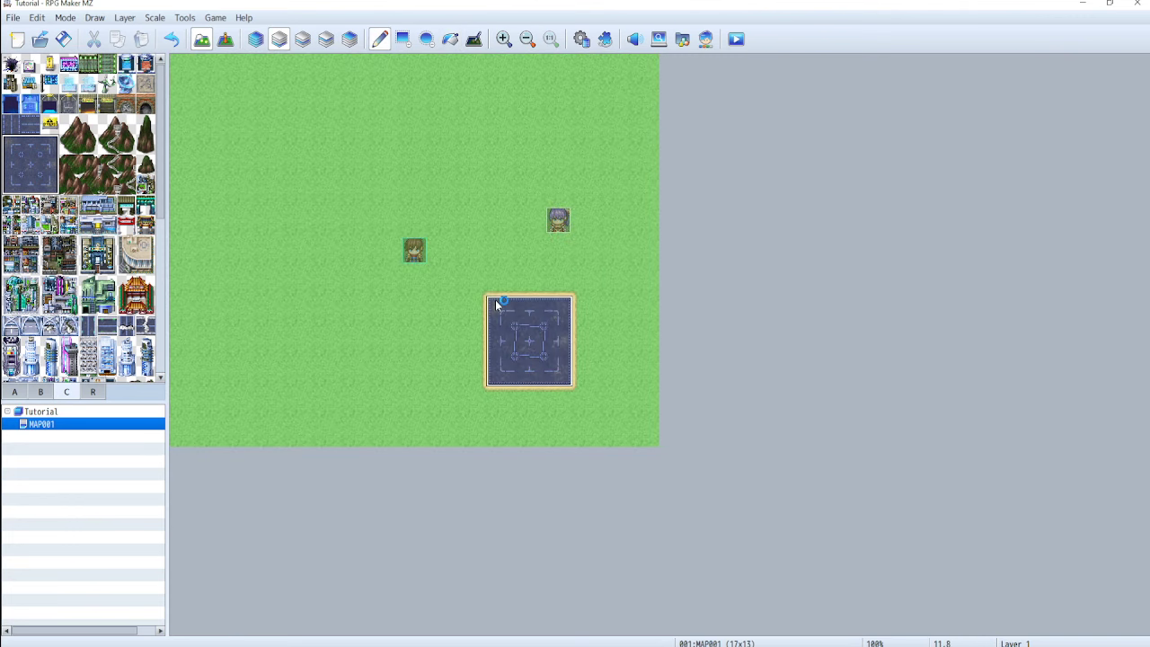
Stamp two 2x2 Road tile blocks to the left of the floor block
{"action": "left_click", "coordinate": [49, 164]}
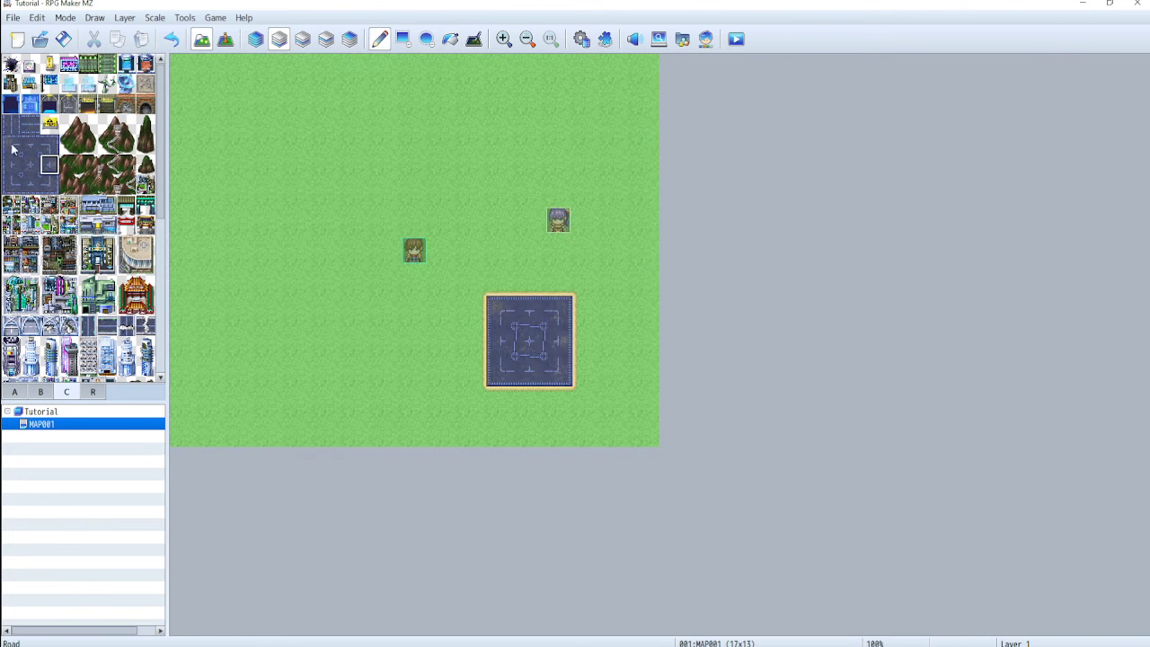
{"action": "left_click", "coordinate": [29, 146]}
{"action": "mouse_move", "coordinate": [7, 144]}
{"action": "left_mouse_down"}
{"action": "mouse_move", "coordinate": [18, 172]}
{"action": "mouse_move", "coordinate": [49, 184]}
{"action": "left_mouse_up"}
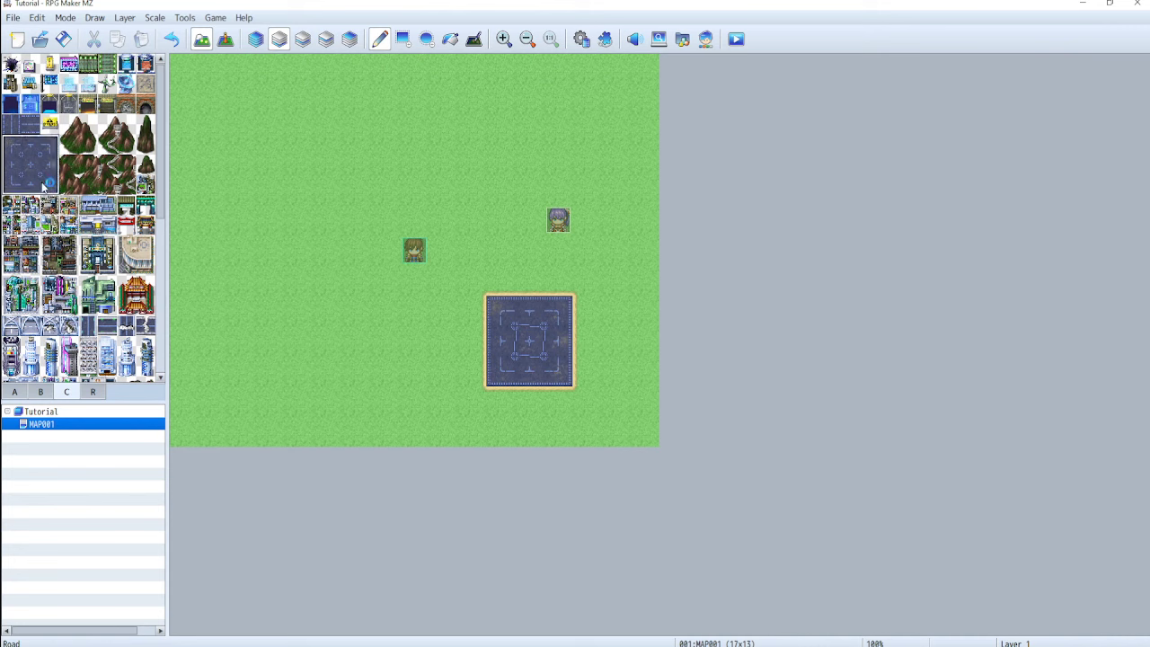
{"action": "left_click", "coordinate": [324, 321]}
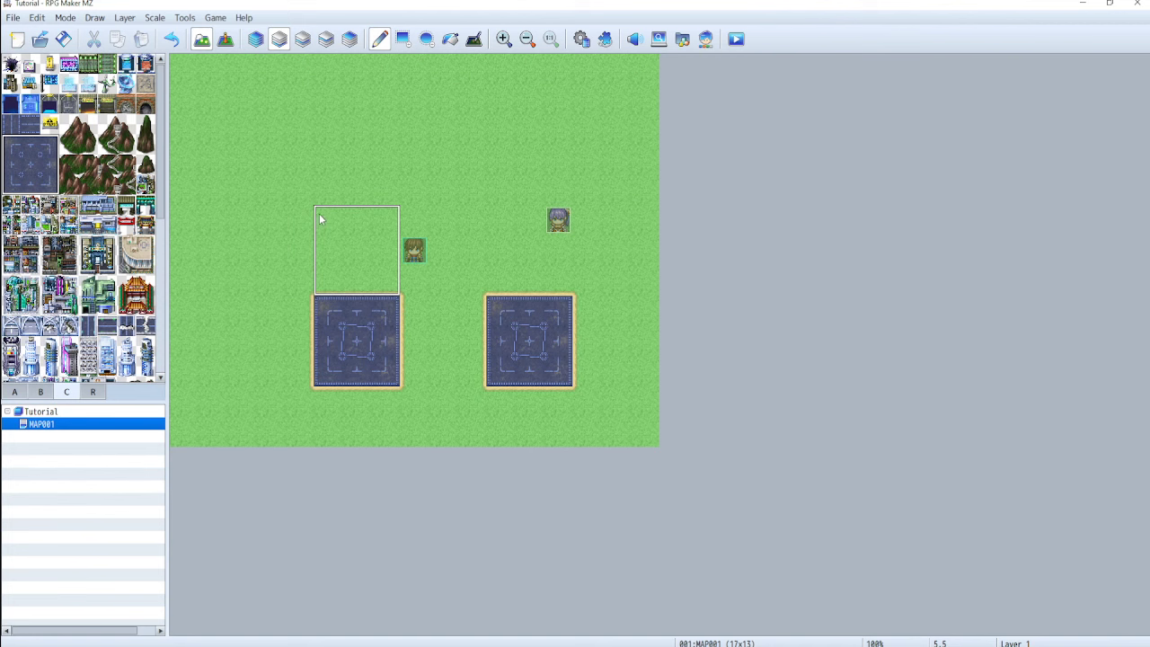
{"action": "left_click", "coordinate": [320, 219]}
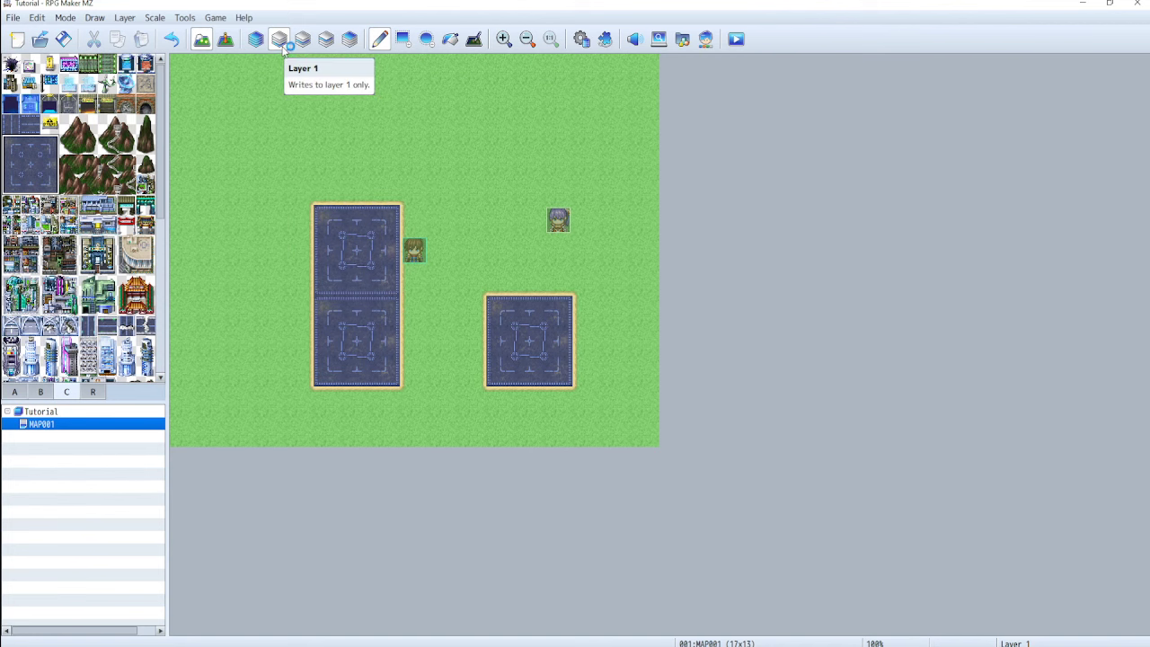
Place a mountain tile on Layer 2 at the tall block's lower left
{"action": "left_click", "coordinate": [304, 40]}
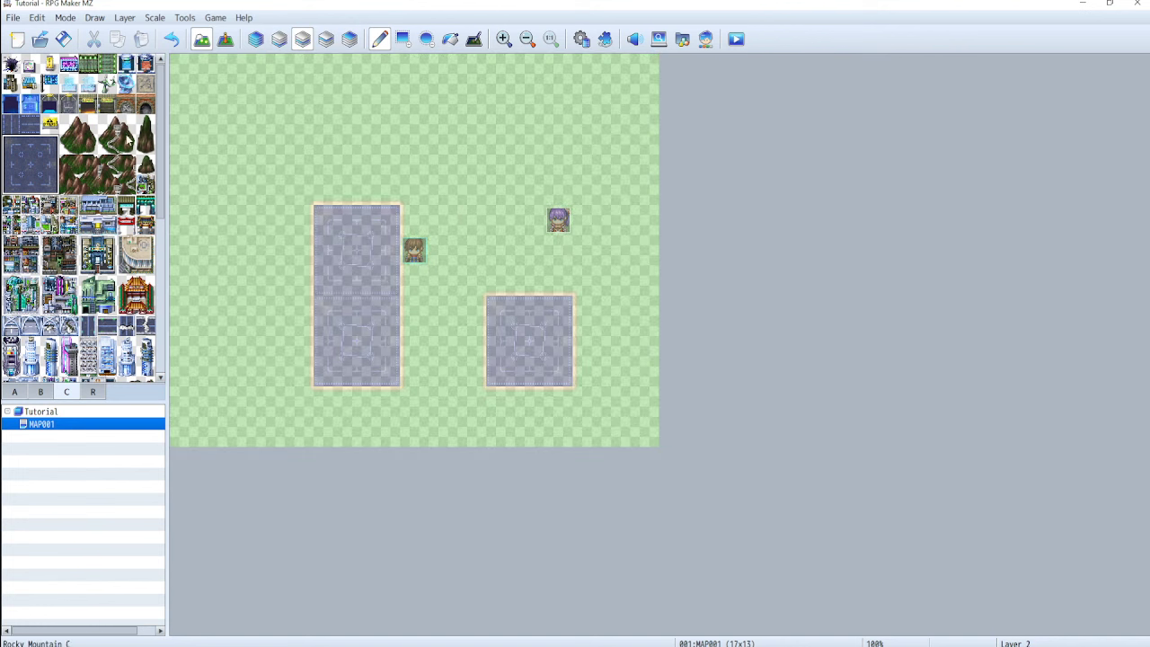
{"action": "left_click", "coordinate": [79, 137]}
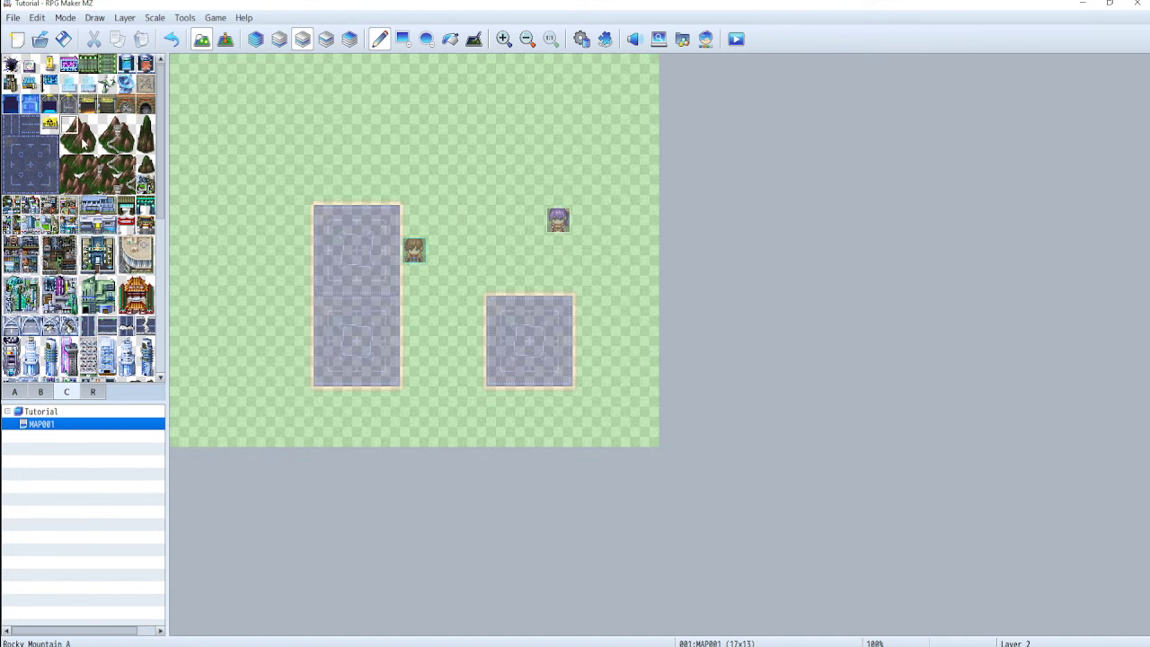
{"action": "left_click", "coordinate": [302, 342]}
{"action": "left_click", "coordinate": [256, 39]}
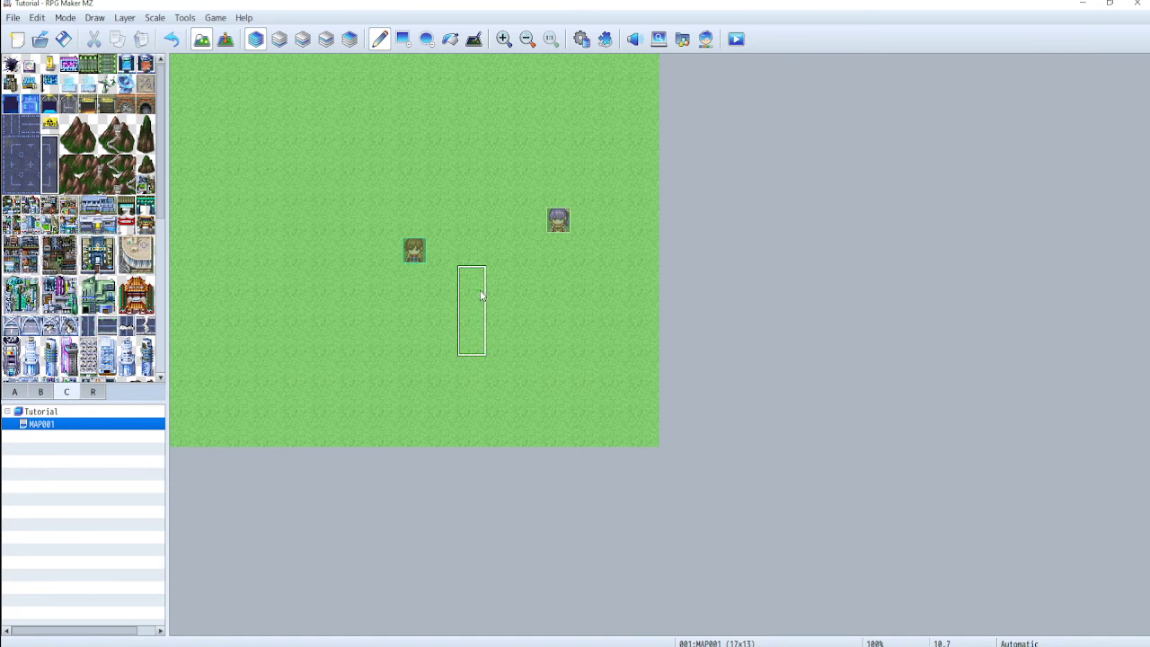
Paint a 1x4 dark floor strip with a Shadow Pen edge, then undo both
{"action": "left_click", "coordinate": [476, 289]}
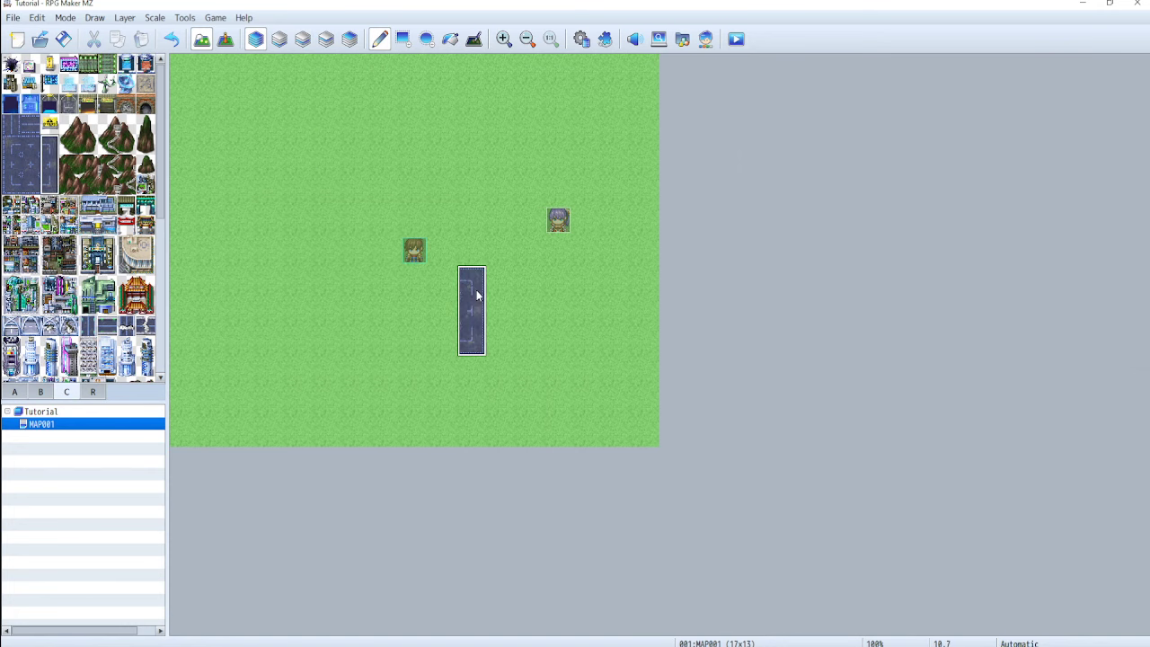
{"action": "left_click", "coordinate": [810, 155]}
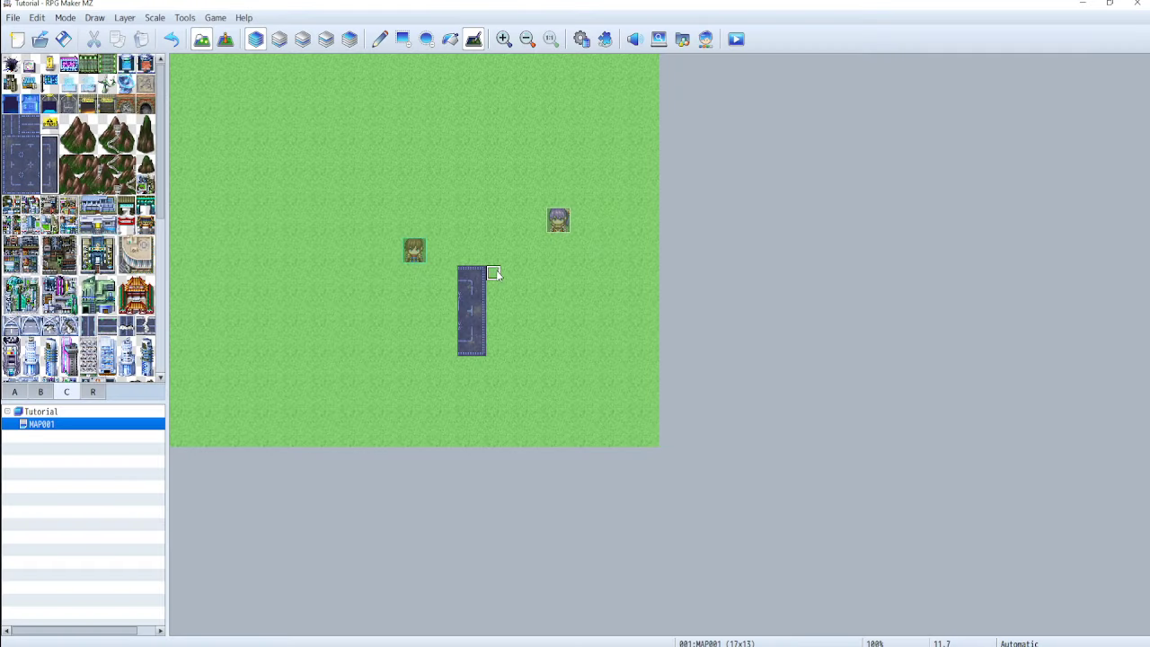
{"action": "left_click_drag", "start_coordinate": [495, 273], "coordinate": [495, 352]}
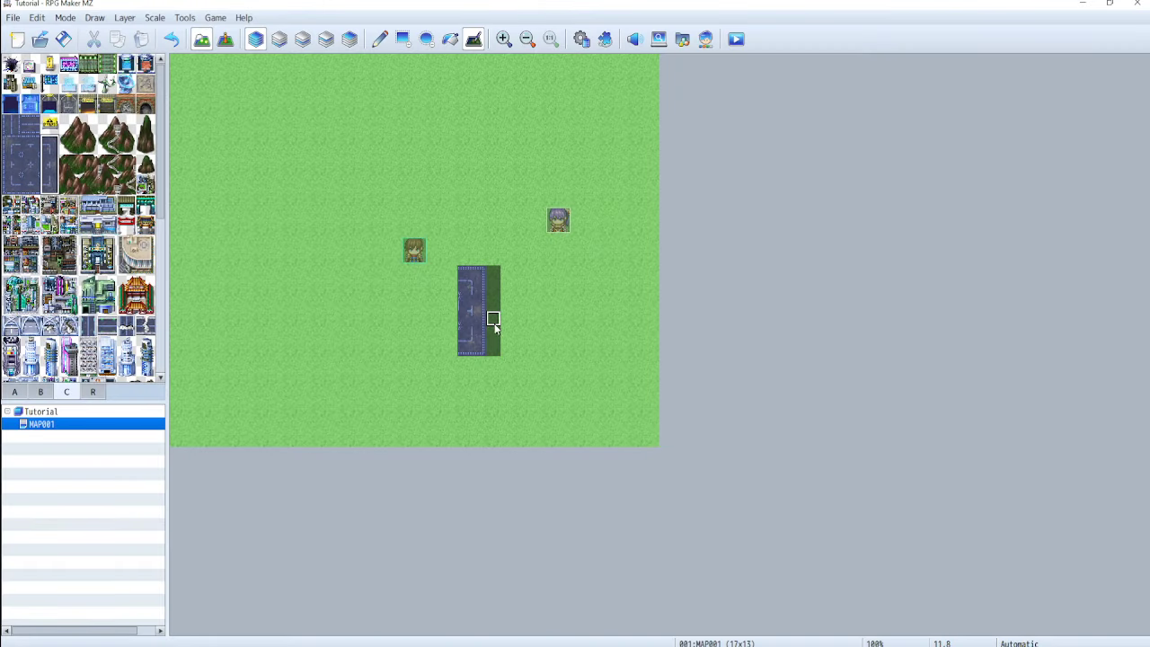
{"action": "key", "text": "ctrl+z"}
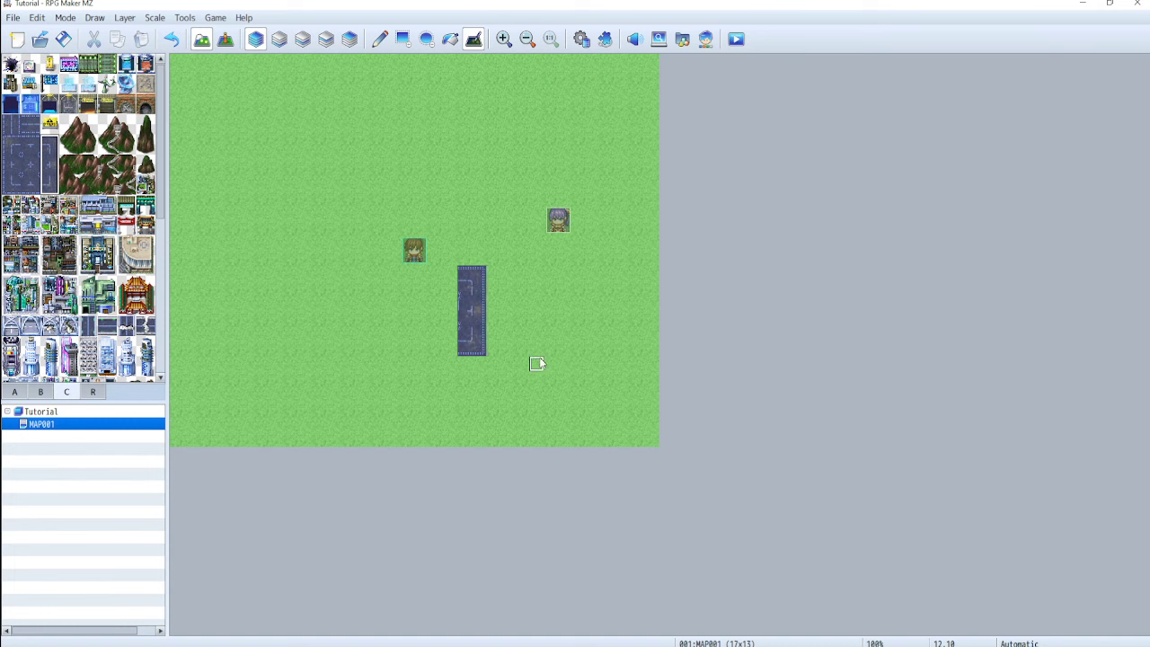
{"action": "key", "text": "ctrl+z"}
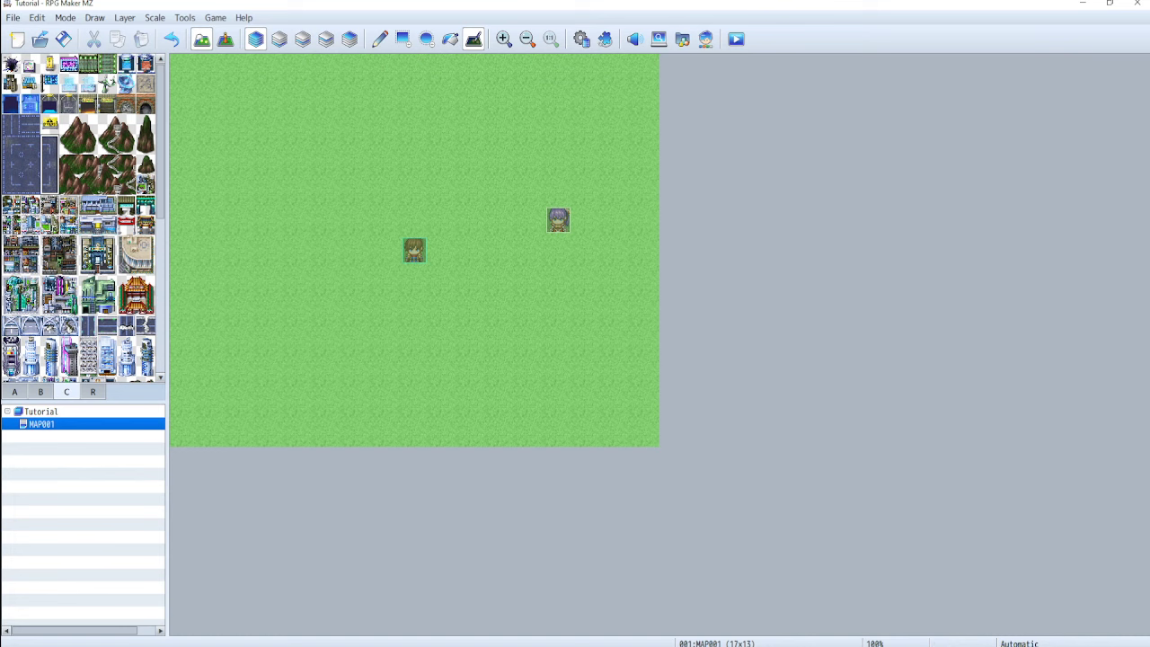
In Event mode, discard an accidental new event and open the NPC event's editor
{"action": "left_click", "coordinate": [225, 39]}
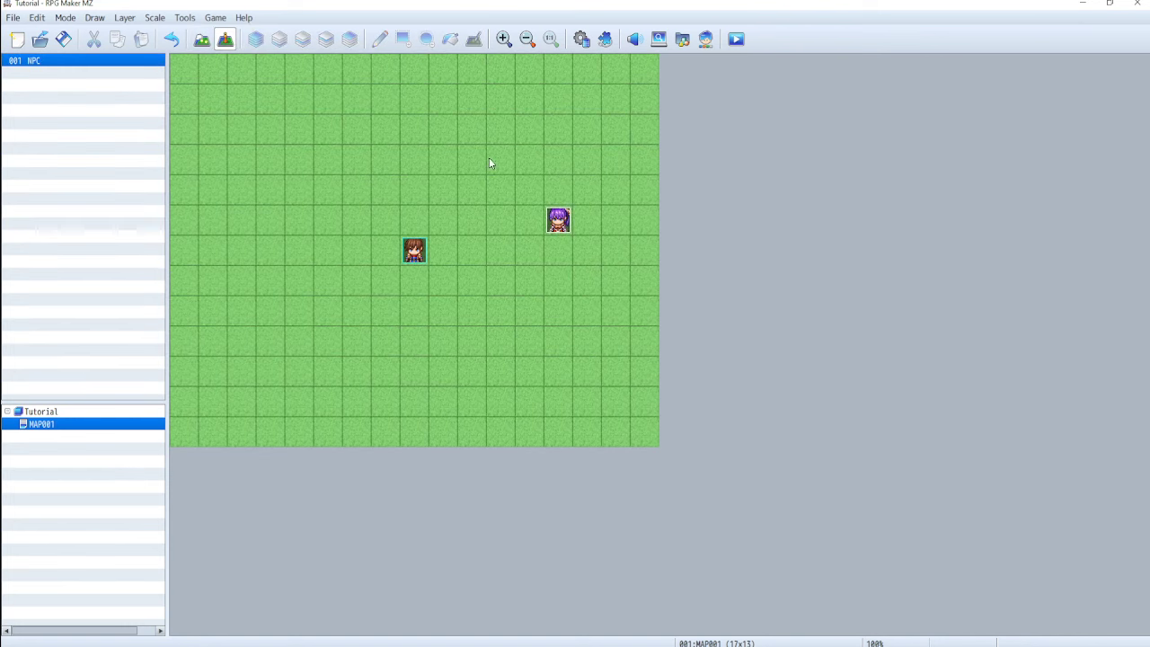
{"action": "double_click", "coordinate": [553, 291]}
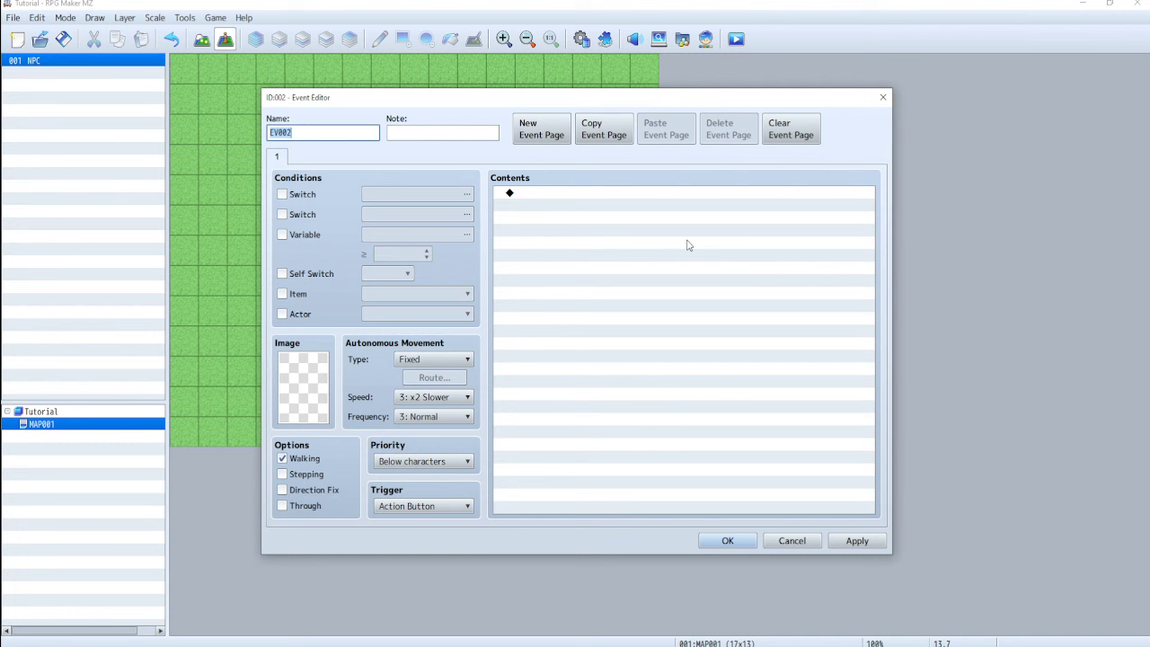
{"action": "left_click", "coordinate": [885, 98]}
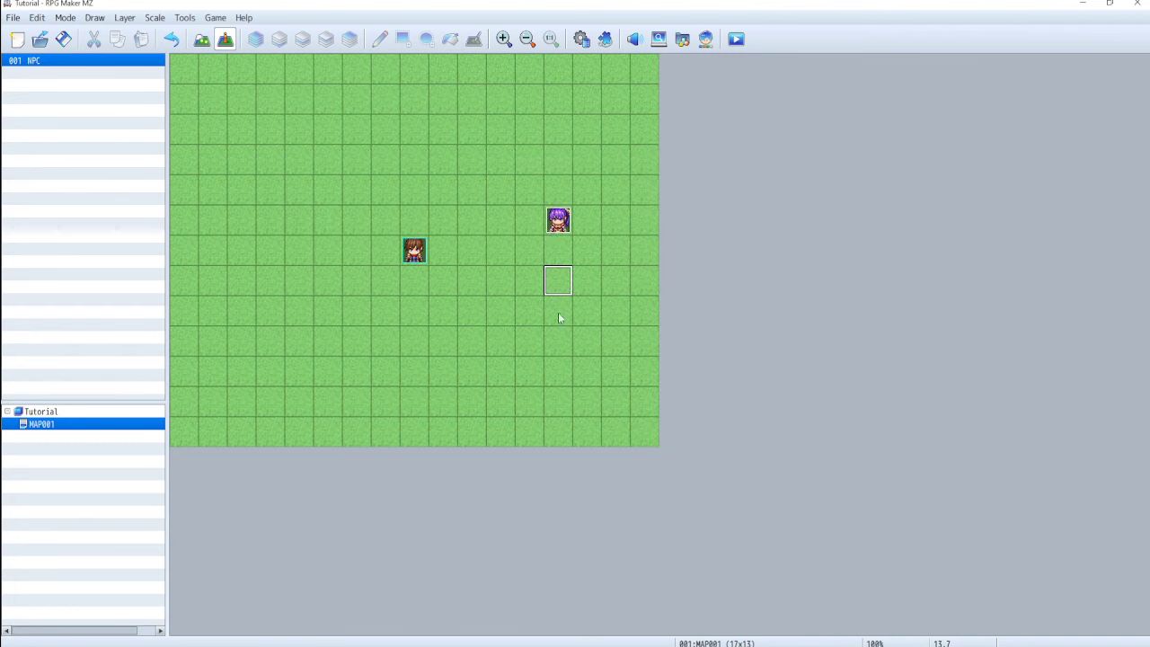
{"action": "left_click", "coordinate": [557, 186]}
{"action": "left_click", "coordinate": [559, 224]}
{"action": "double_click", "coordinate": [559, 225]}
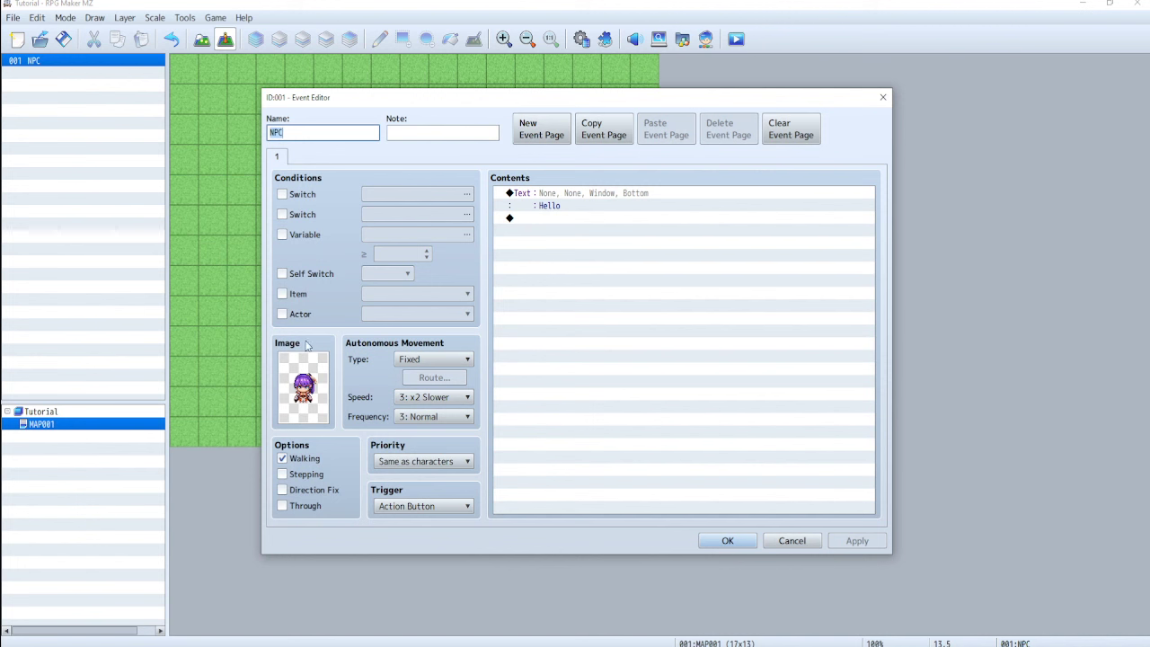
Set the NPC's image to the suited man in sunglasses from the SF_Monster sheet
{"action": "double_click", "coordinate": [313, 386]}
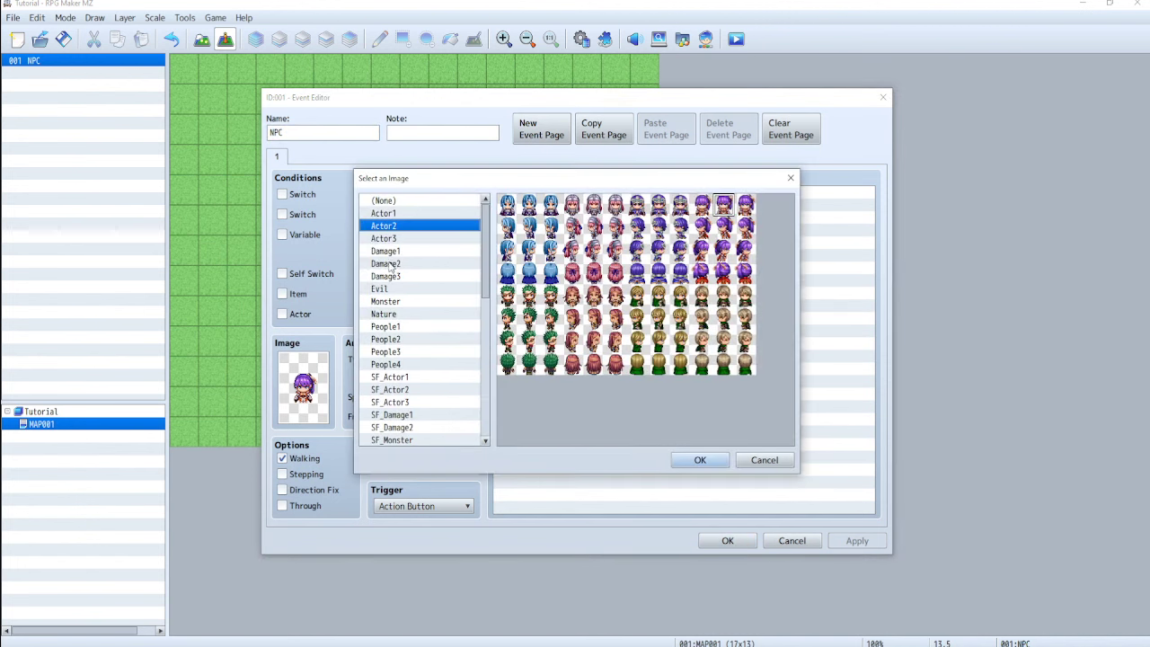
{"action": "left_click", "coordinate": [382, 288]}
{"action": "left_click", "coordinate": [387, 313]}
{"action": "left_click", "coordinate": [402, 352]}
{"action": "left_click", "coordinate": [404, 401]}
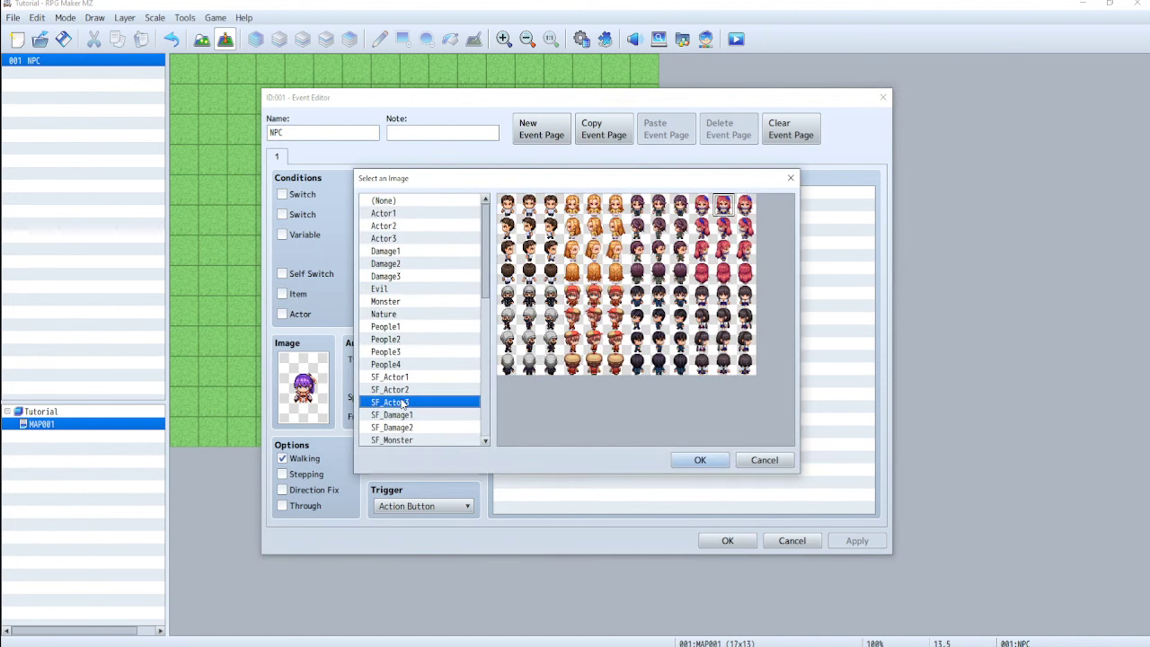
{"action": "left_click", "coordinate": [406, 441]}
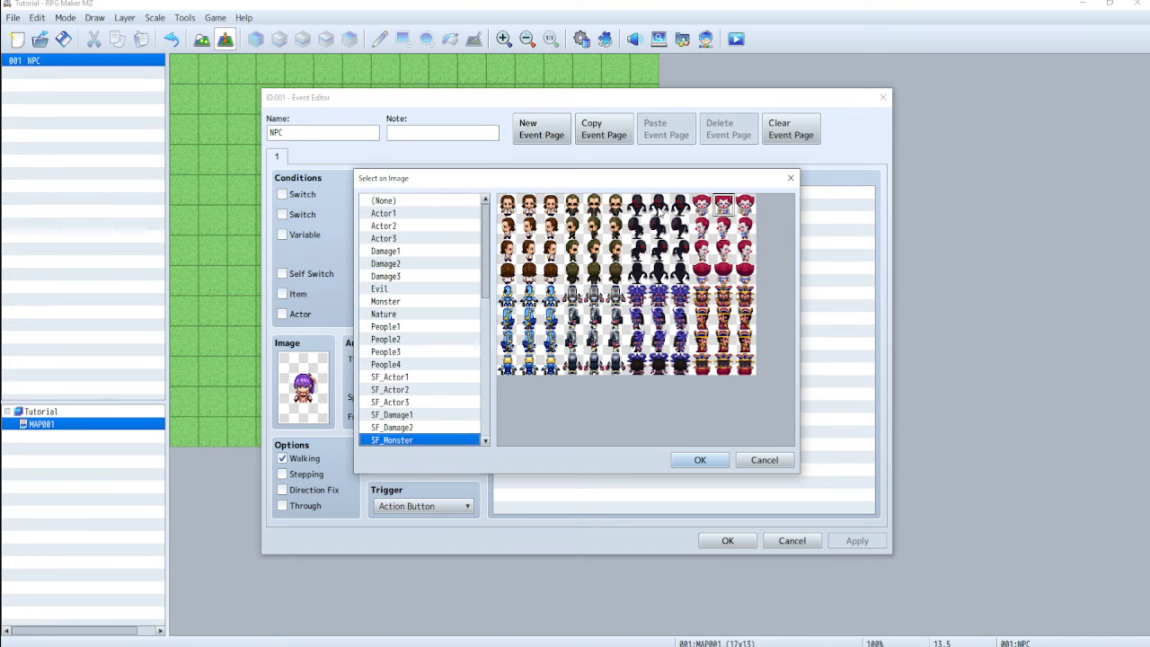
{"action": "scroll", "coordinate": [399, 440], "scroll_direction": "down", "scroll_amount": 1}
{"action": "left_click", "coordinate": [395, 415]}
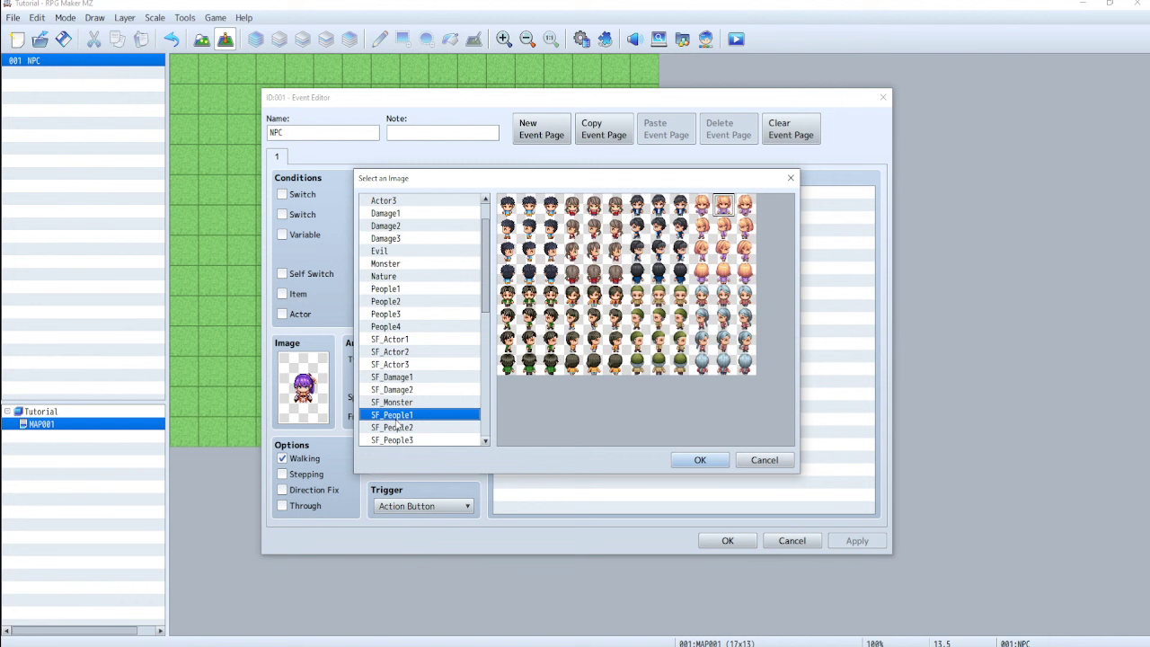
{"action": "left_click", "coordinate": [396, 428]}
{"action": "left_click", "coordinate": [399, 404]}
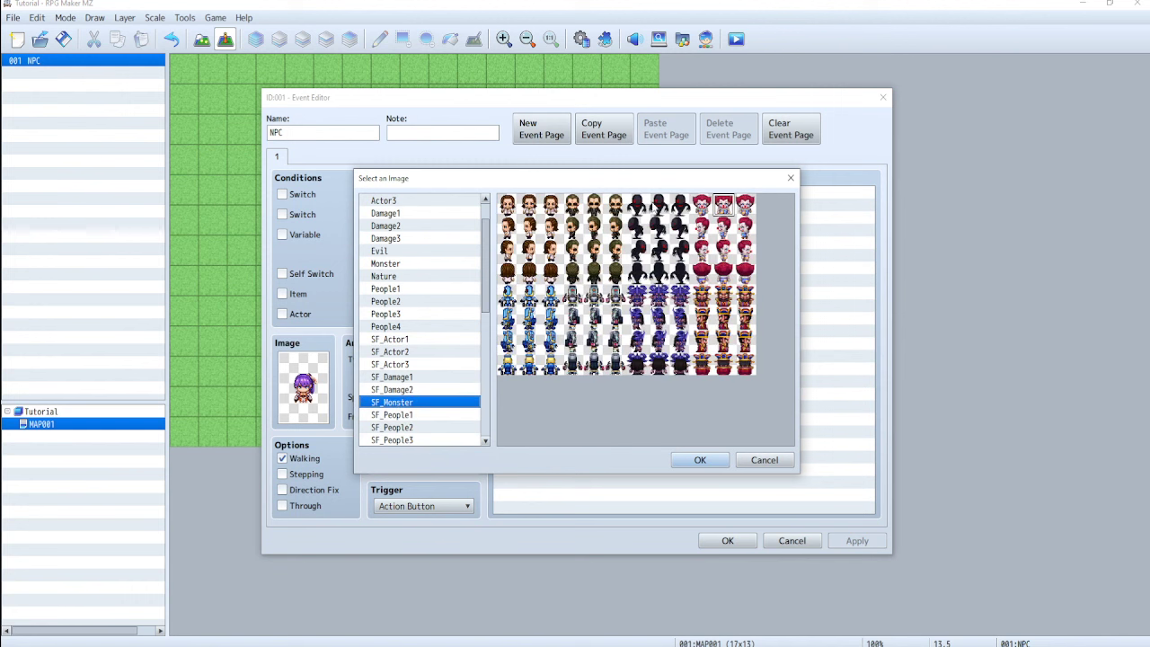
{"action": "left_click", "coordinate": [659, 207]}
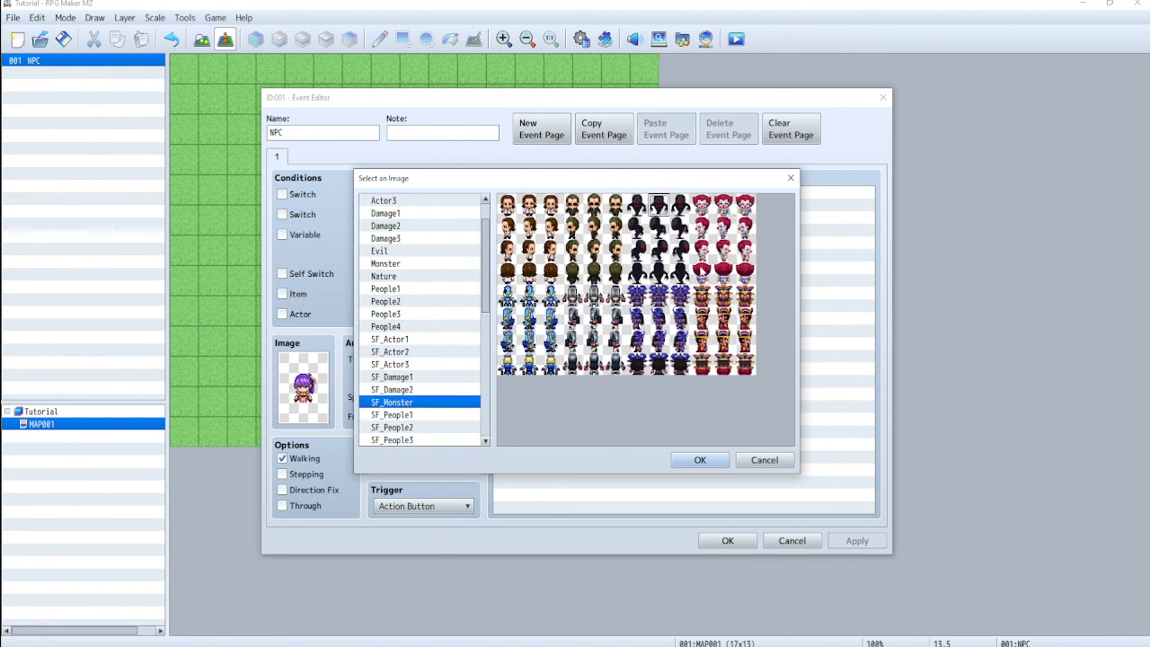
{"action": "left_click", "coordinate": [594, 207]}
{"action": "left_click", "coordinate": [701, 460]}
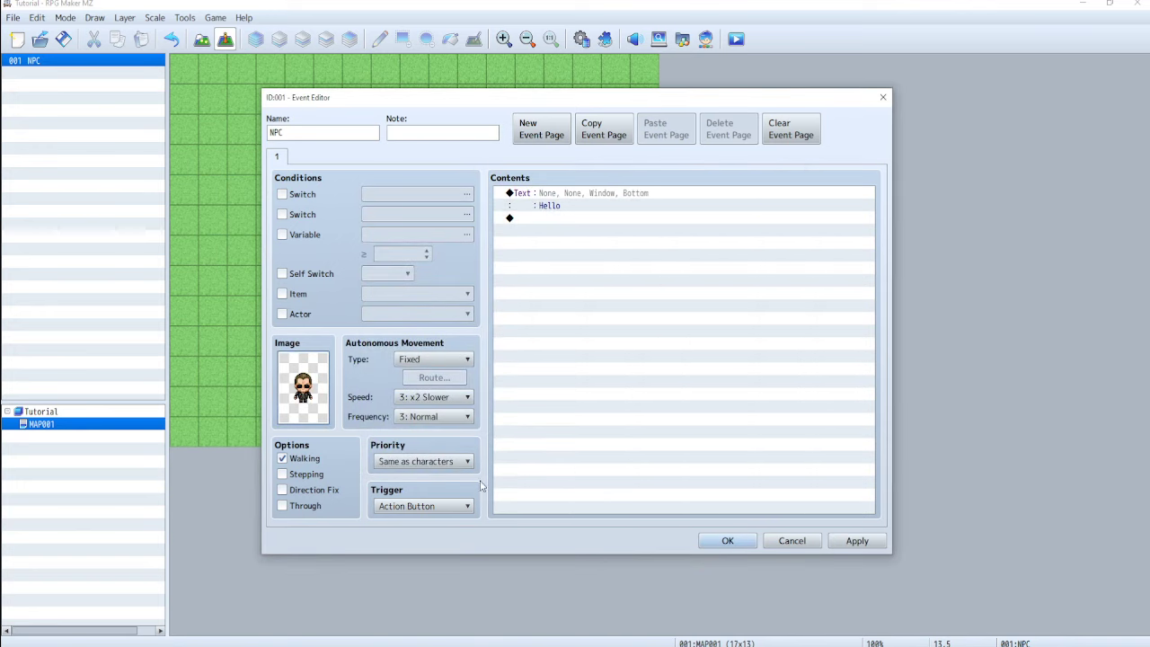
Set the NPC's movement type to Random with frequency 3: Normal
{"action": "left_click", "coordinate": [422, 359]}
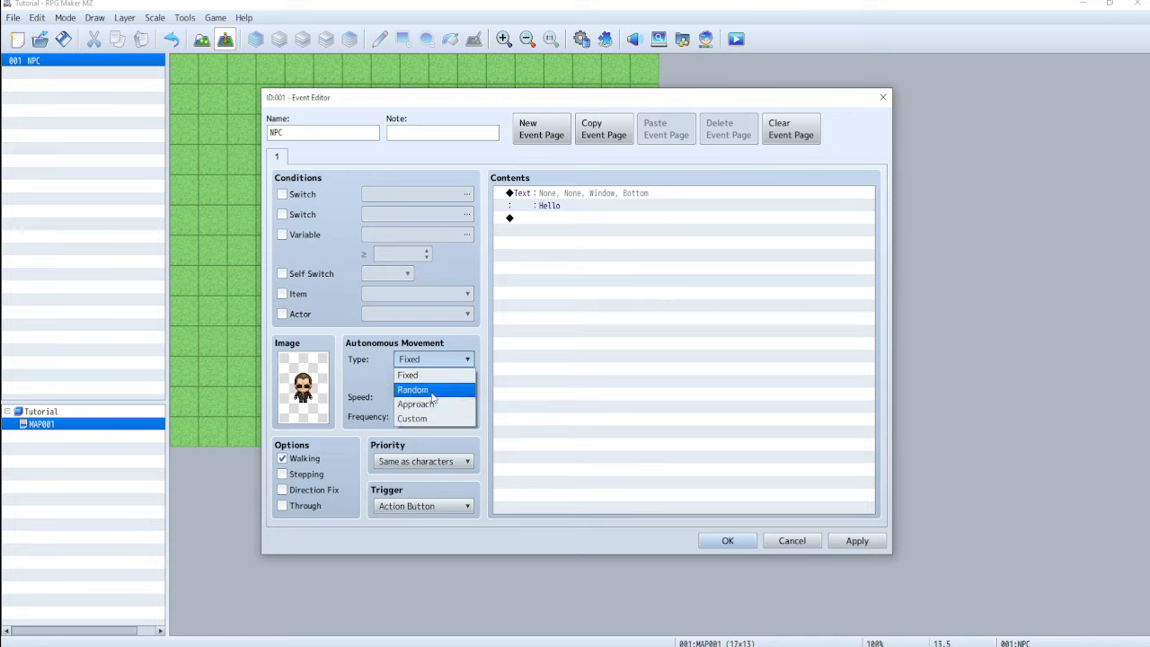
{"action": "left_click", "coordinate": [433, 394]}
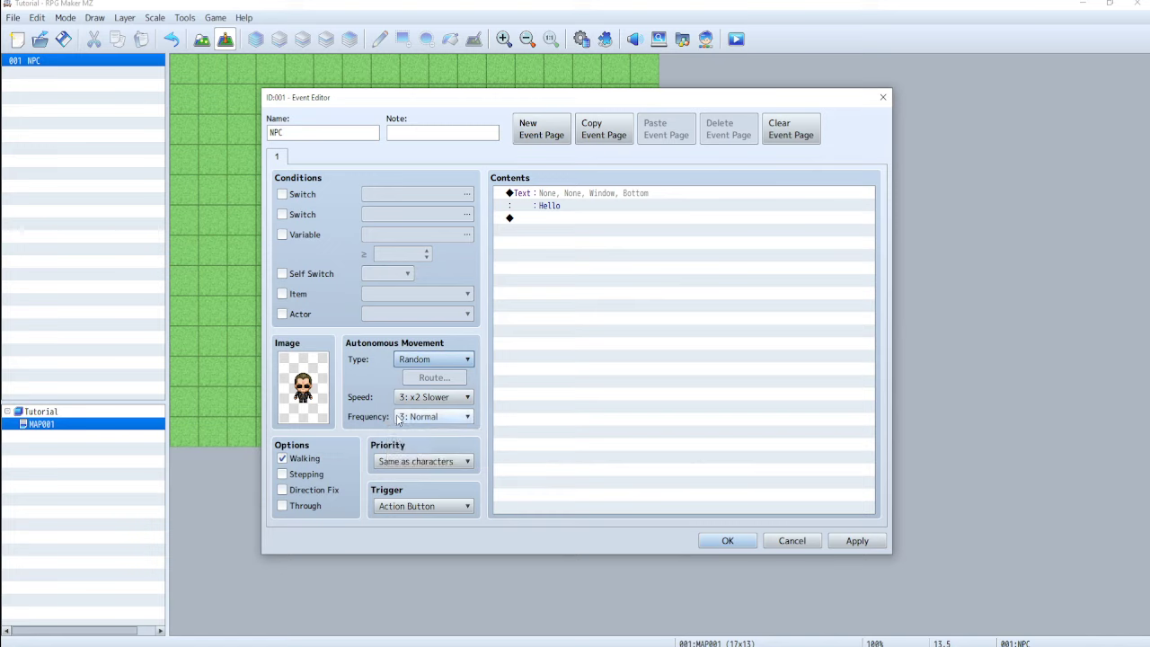
{"action": "left_click", "coordinate": [414, 423]}
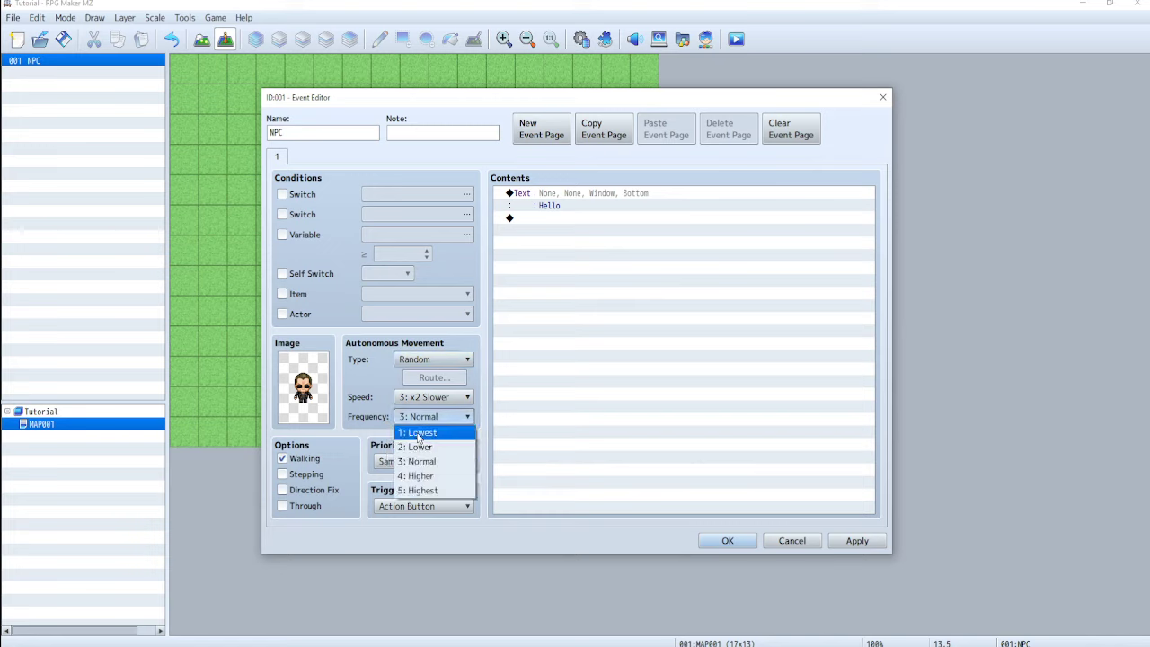
{"action": "left_click", "coordinate": [416, 432]}
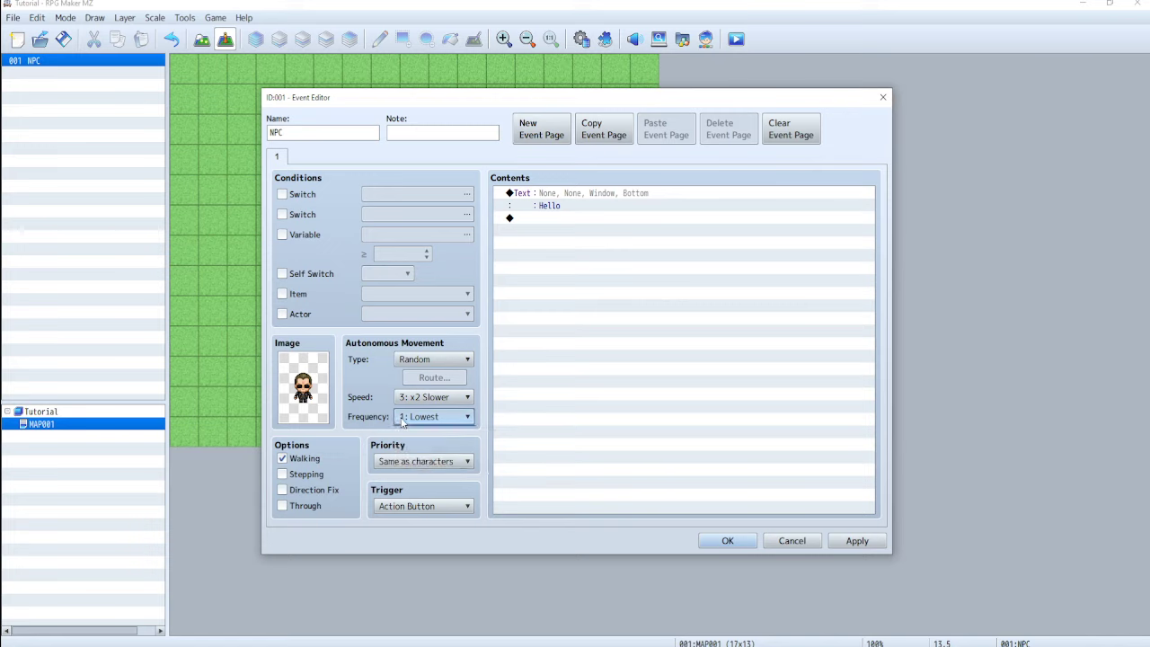
{"action": "left_click", "coordinate": [397, 417]}
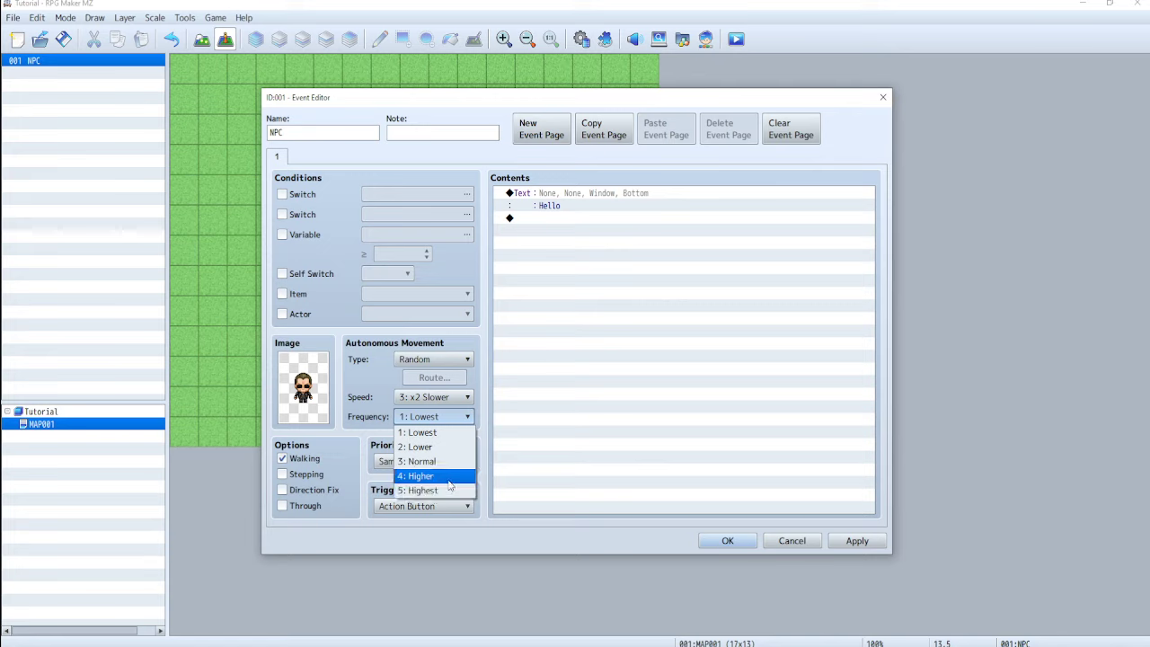
{"action": "left_click", "coordinate": [444, 462]}
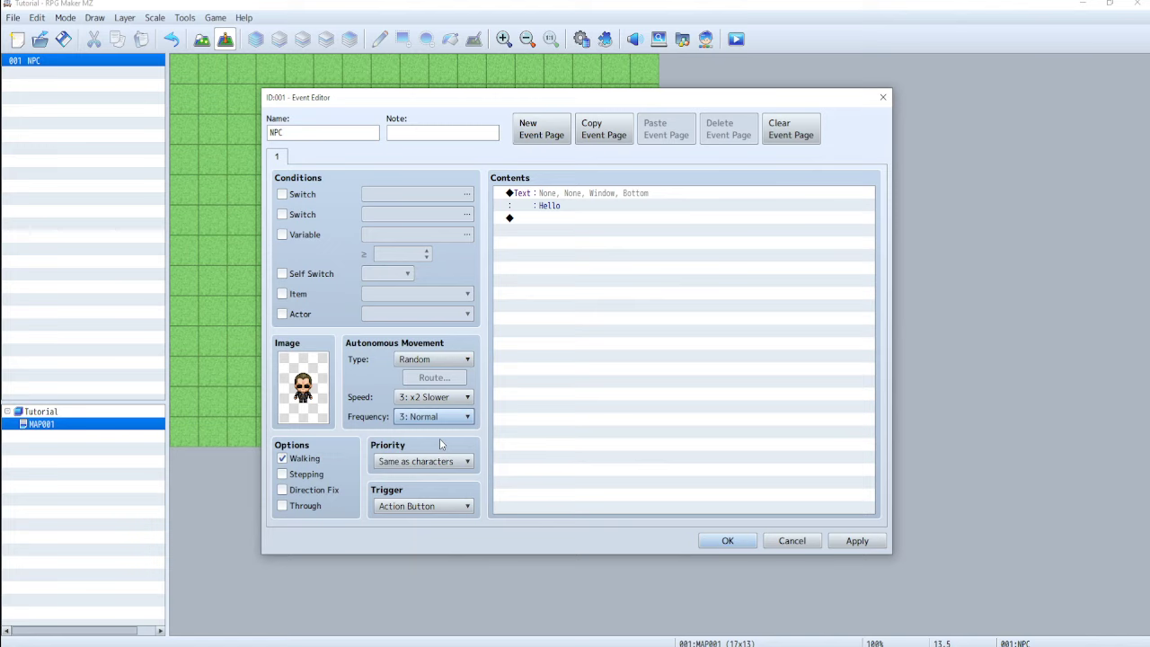
{"action": "left_click", "coordinate": [439, 461]}
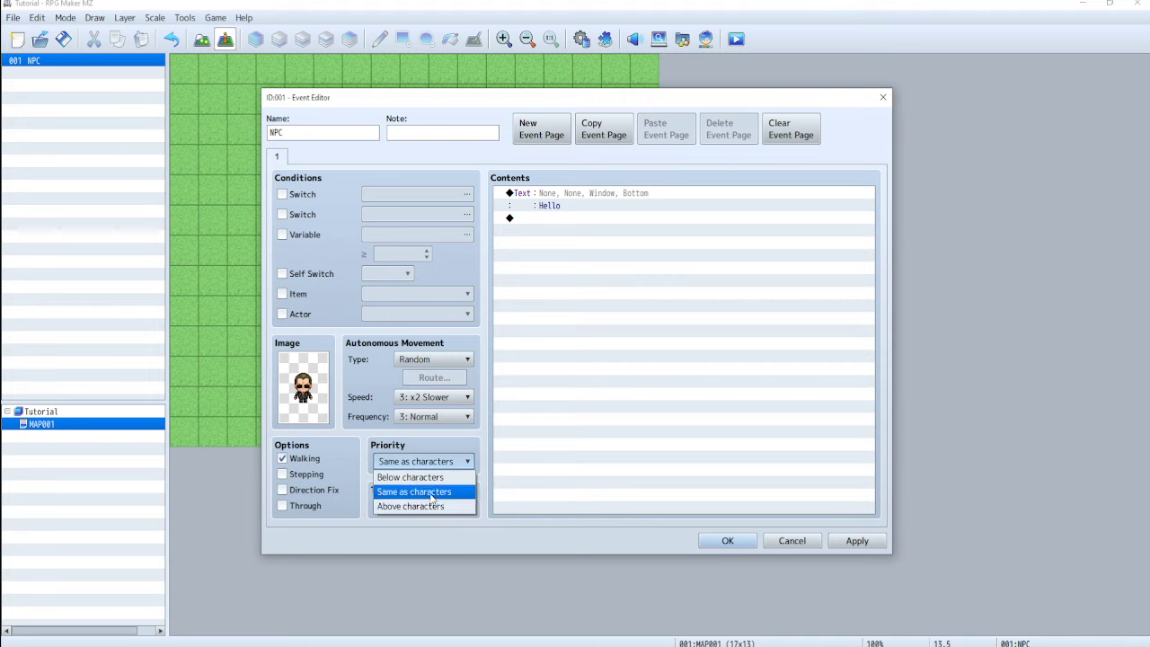
{"action": "left_click", "coordinate": [518, 410]}
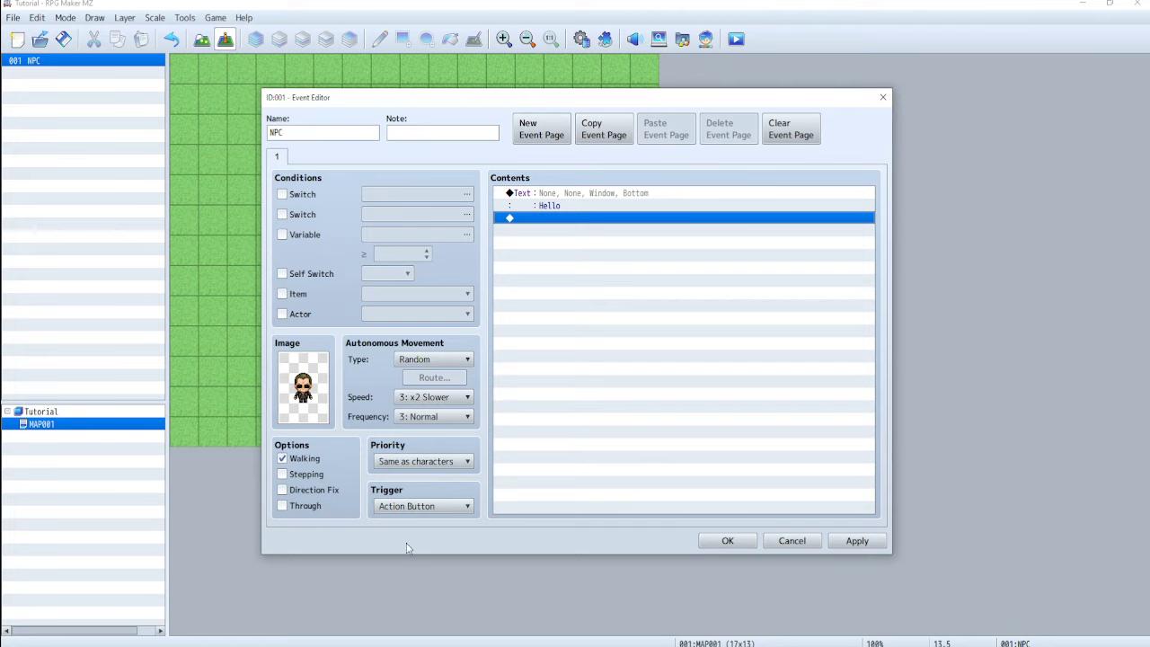
{"action": "left_click", "coordinate": [398, 505]}
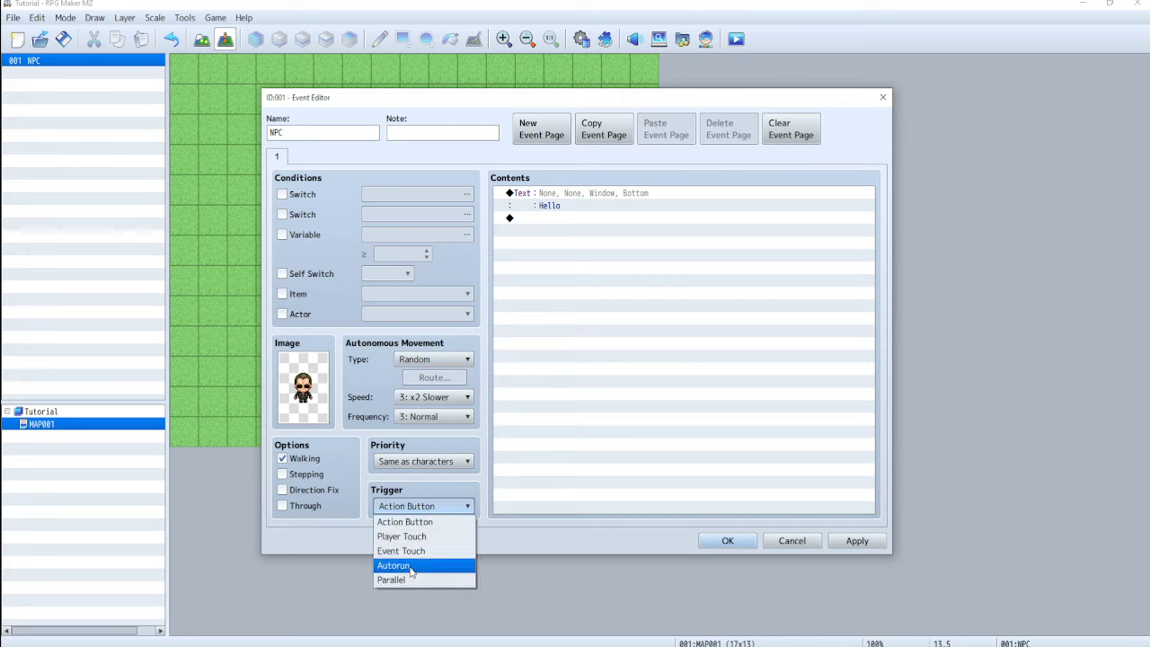
{"action": "left_click", "coordinate": [533, 494]}
{"action": "left_click", "coordinate": [573, 199]}
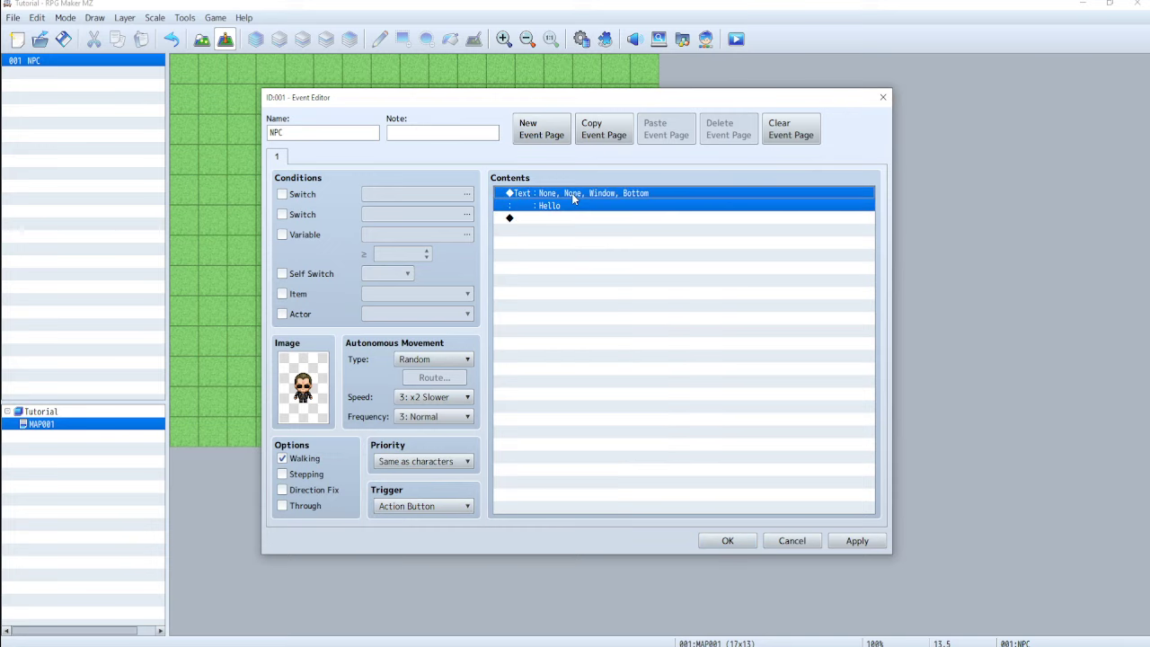
Delete the Hello text command and start a new Show Text message
{"action": "right_click", "coordinate": [574, 197]}
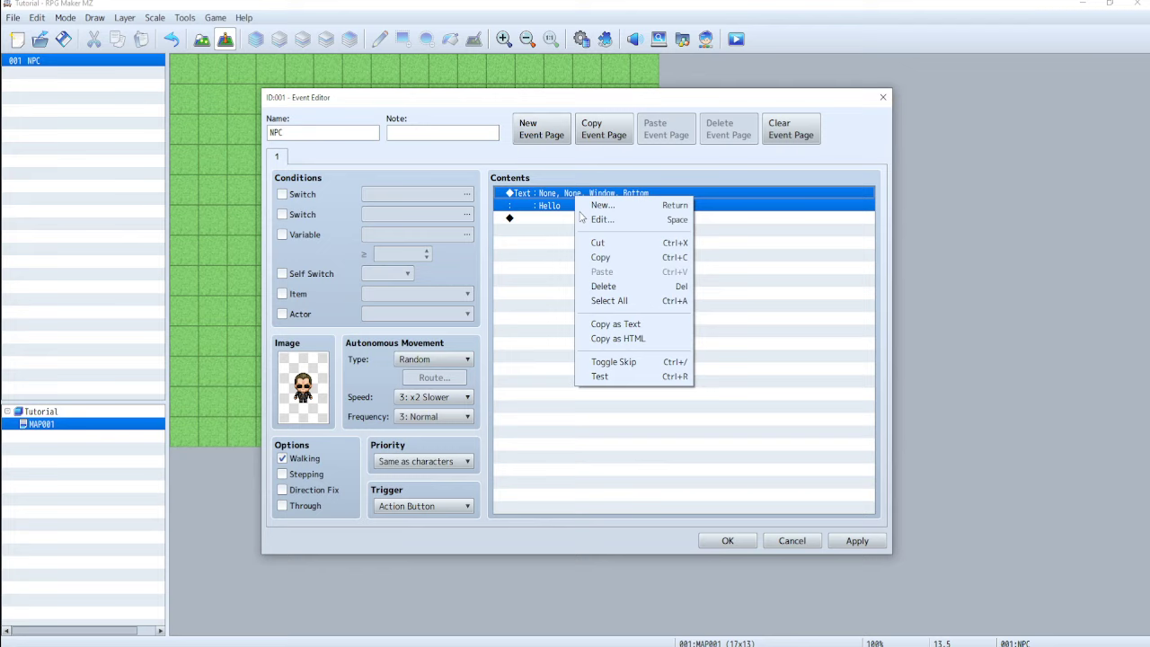
{"action": "left_click", "coordinate": [607, 287]}
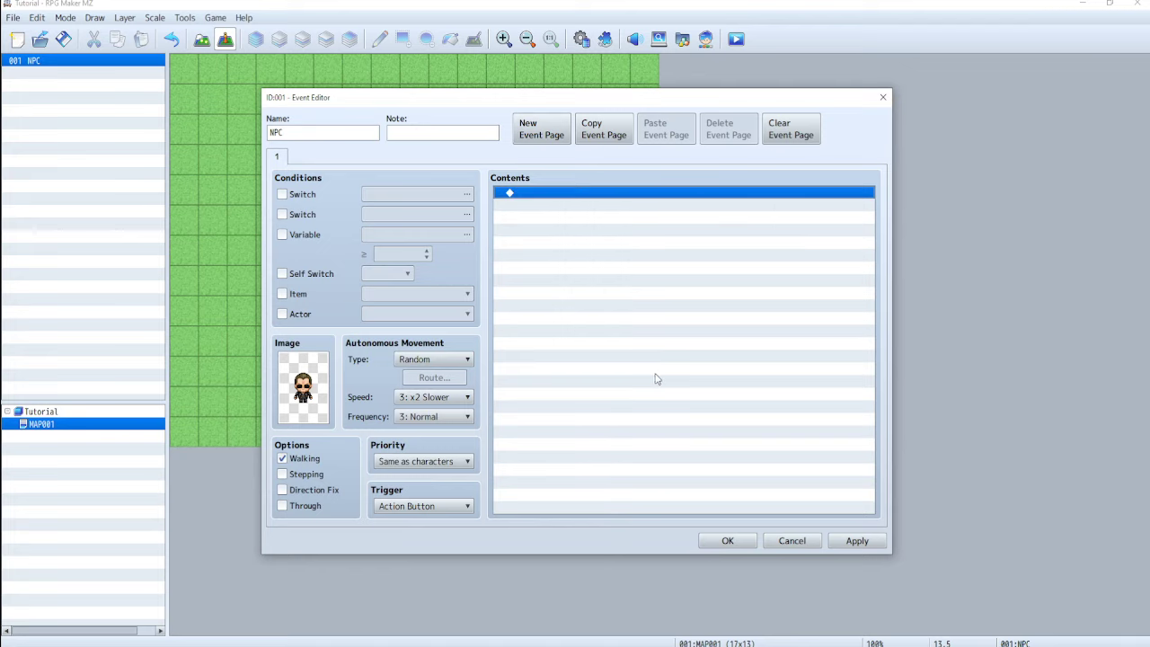
{"action": "double_click", "coordinate": [527, 194]}
{"action": "left_click", "coordinate": [584, 198]}
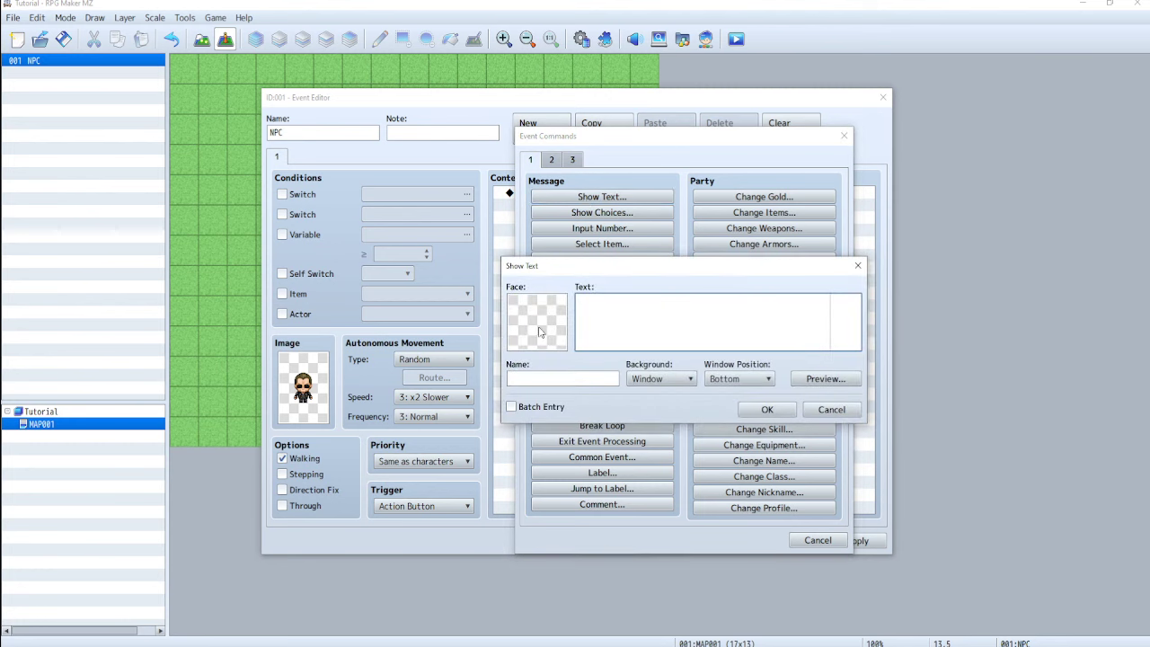
Give the message the sunglasses man's face portrait from SF_Monster
{"action": "double_click", "coordinate": [531, 320]}
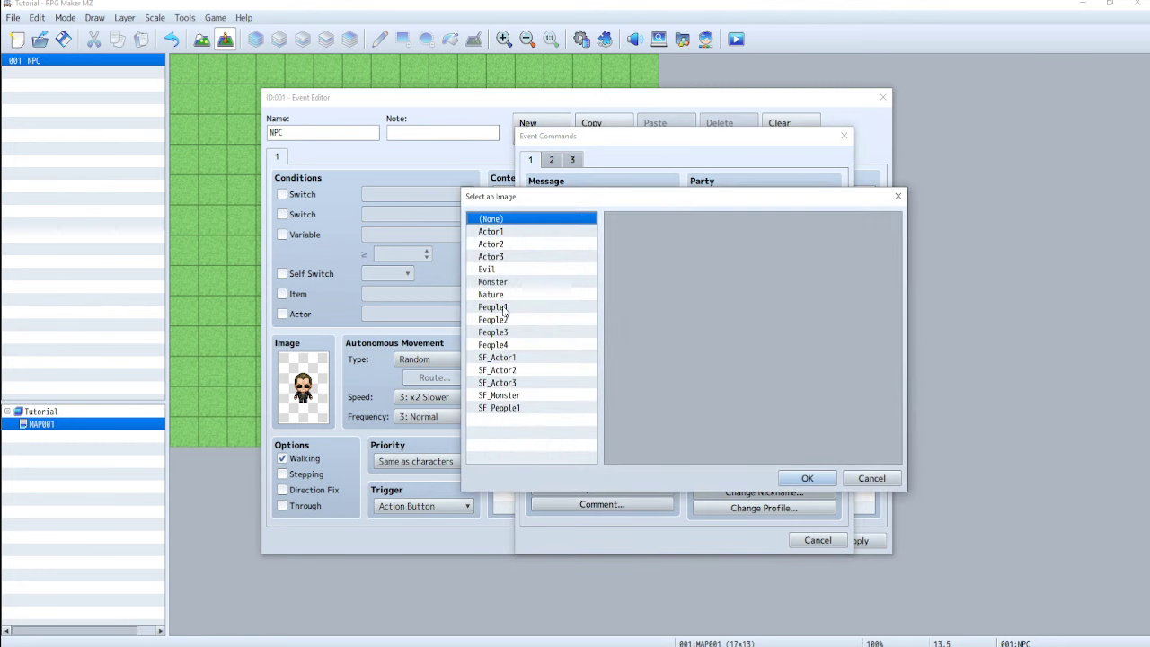
{"action": "left_click", "coordinate": [501, 307]}
{"action": "left_click", "coordinate": [504, 320]}
{"action": "left_click", "coordinate": [505, 333]}
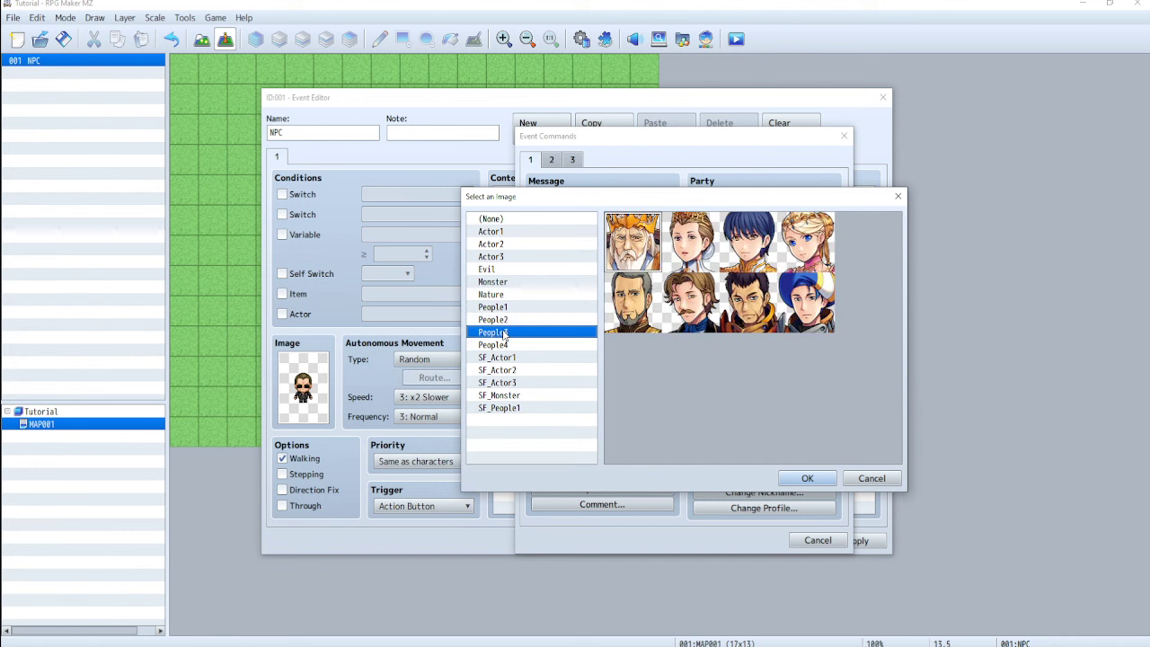
{"action": "left_click", "coordinate": [505, 345]}
{"action": "left_click", "coordinate": [507, 358]}
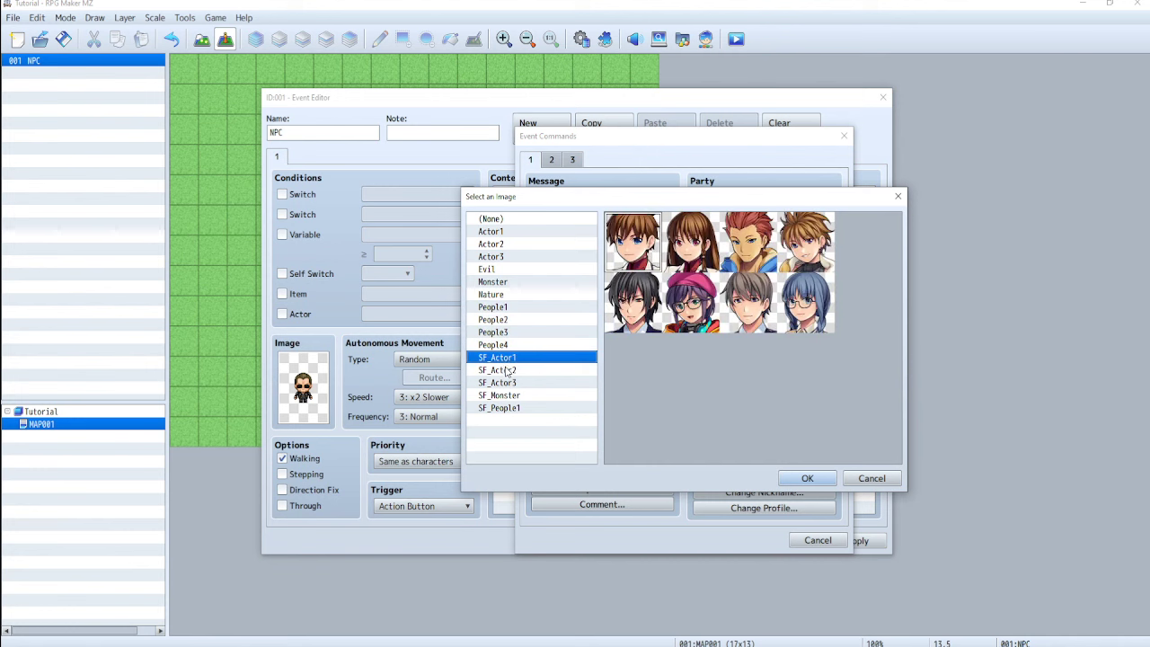
{"action": "left_click", "coordinate": [508, 371]}
{"action": "left_click", "coordinate": [509, 383]}
{"action": "left_click", "coordinate": [511, 395]}
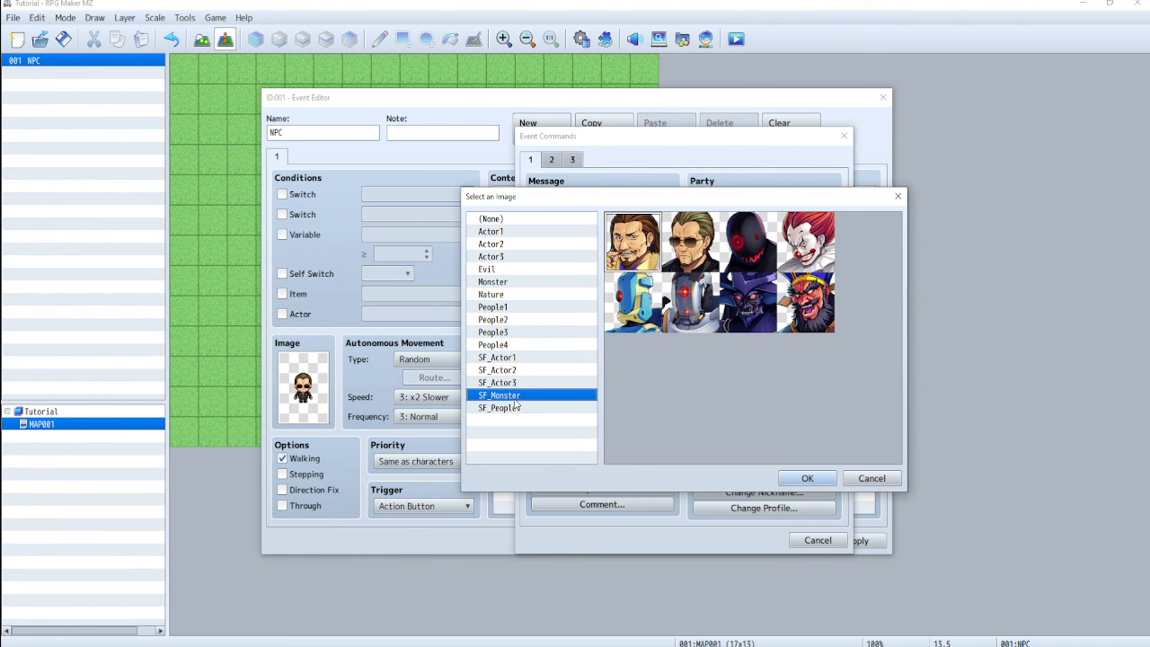
{"action": "left_click", "coordinate": [708, 248]}
{"action": "left_click", "coordinate": [807, 478]}
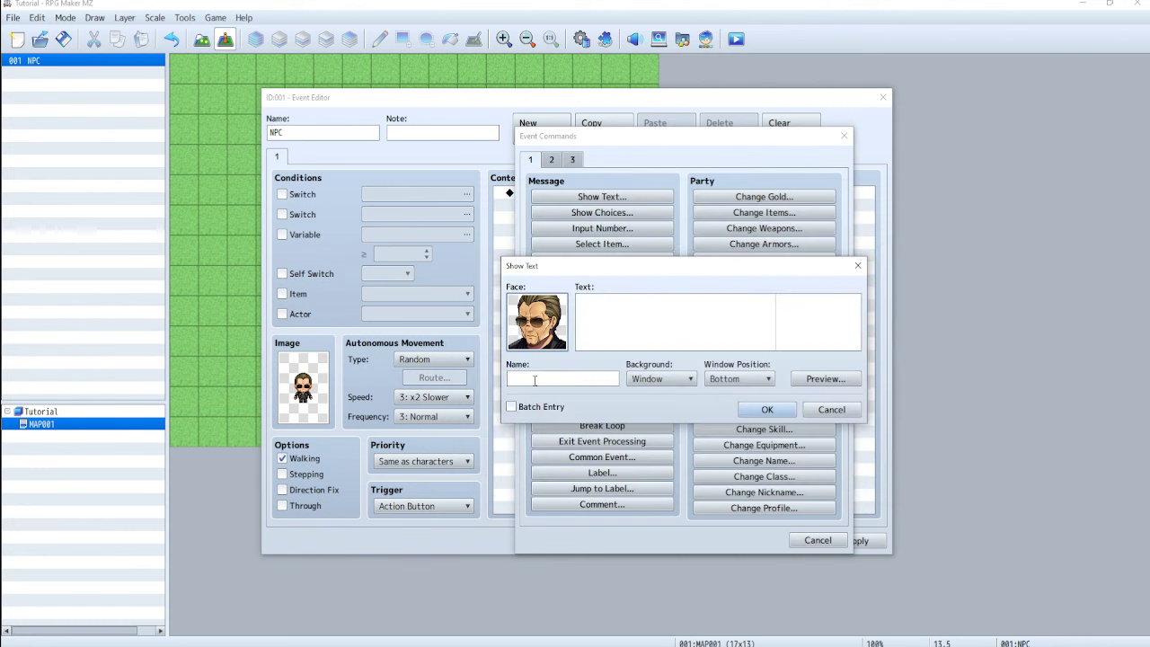
Enter the Agent's speaker name and write the suspicious-ones warning, previewing the message box
{"action": "left_click", "coordinate": [534, 381]}
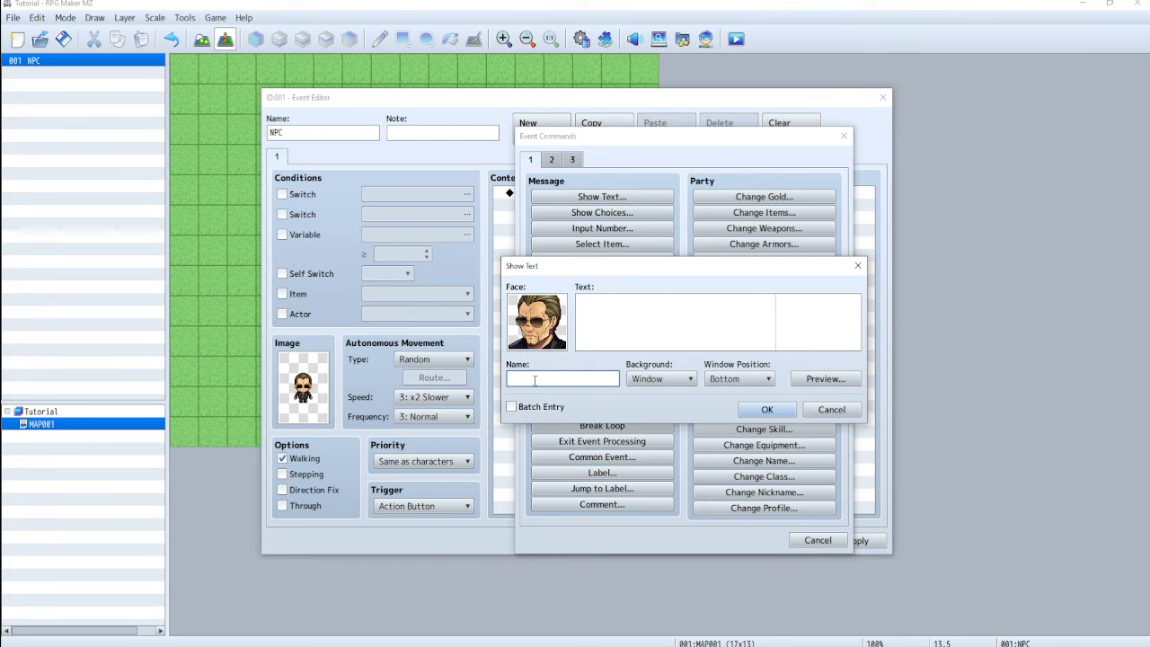
{"action": "left_click", "coordinate": [599, 317]}
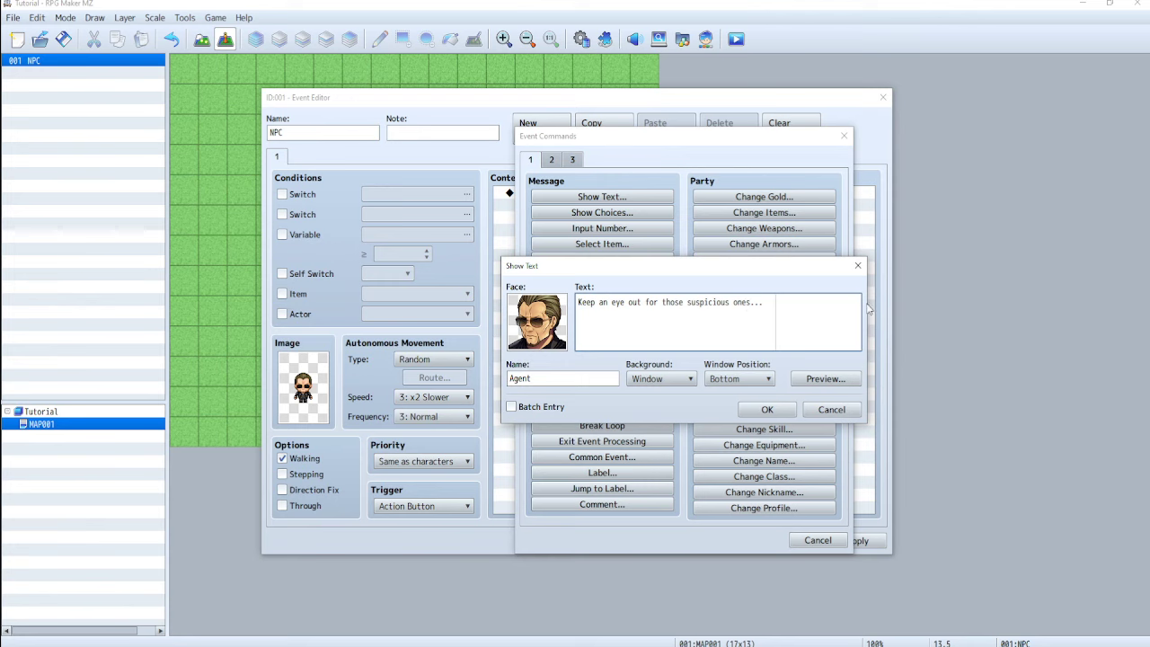
{"action": "left_click", "coordinate": [825, 379]}
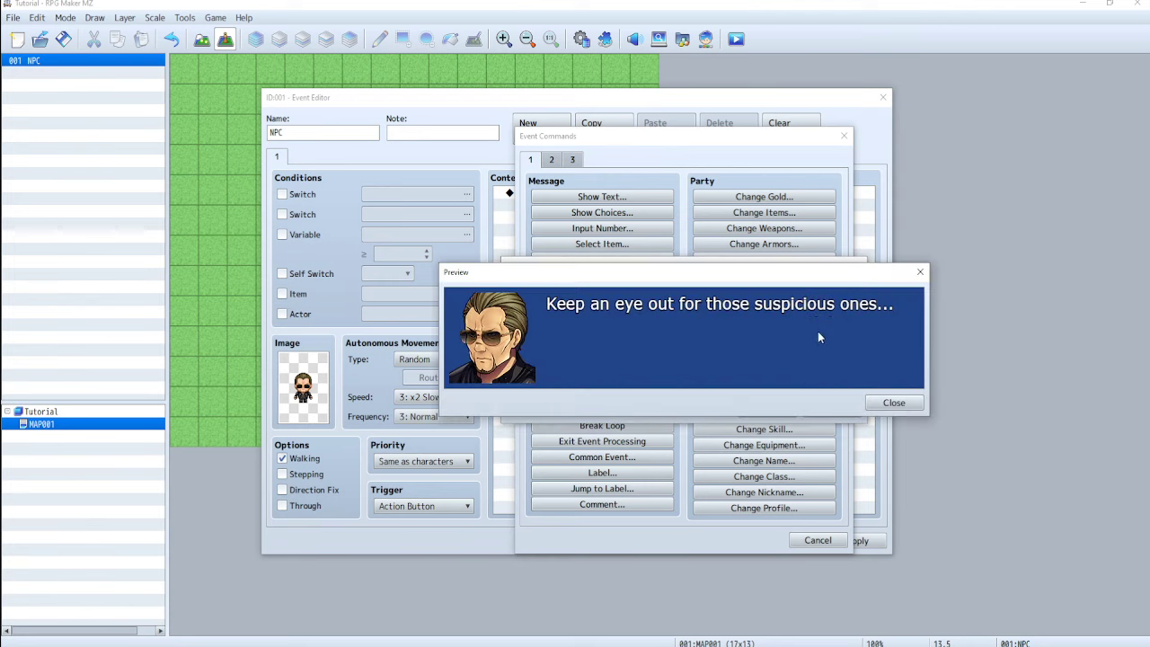
{"action": "left_click", "coordinate": [883, 405]}
{"action": "left_click", "coordinate": [767, 304]}
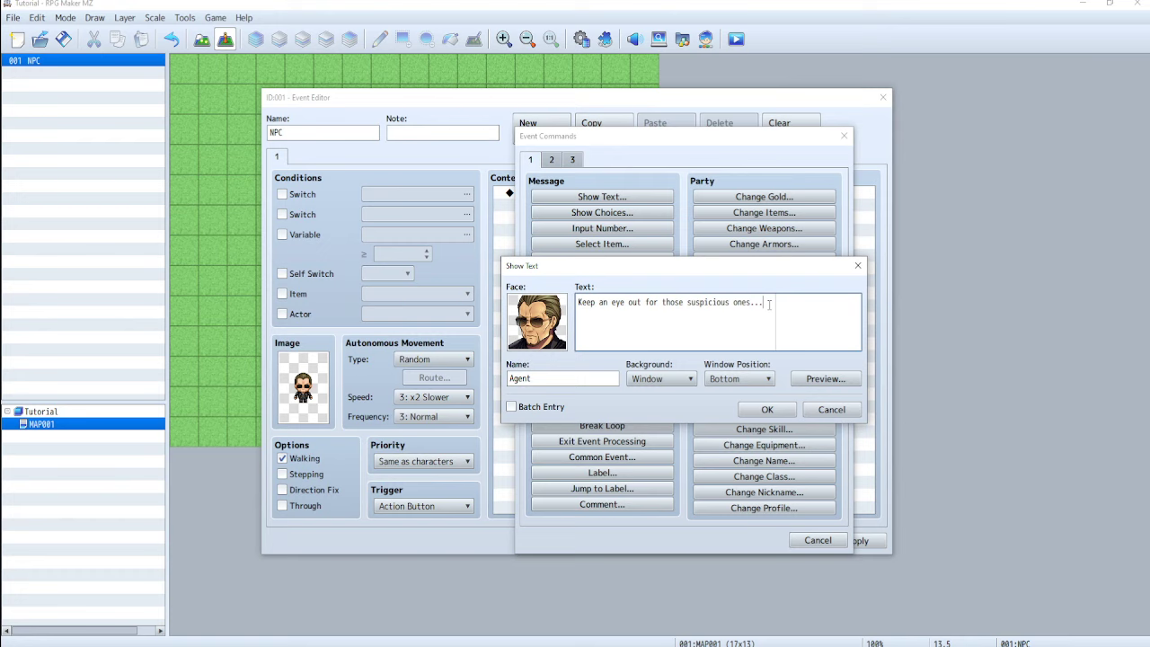
Add 'Hahahahaha' on a second line of the message and confirm the text
{"action": "type", "text": "Hahahahaha"}
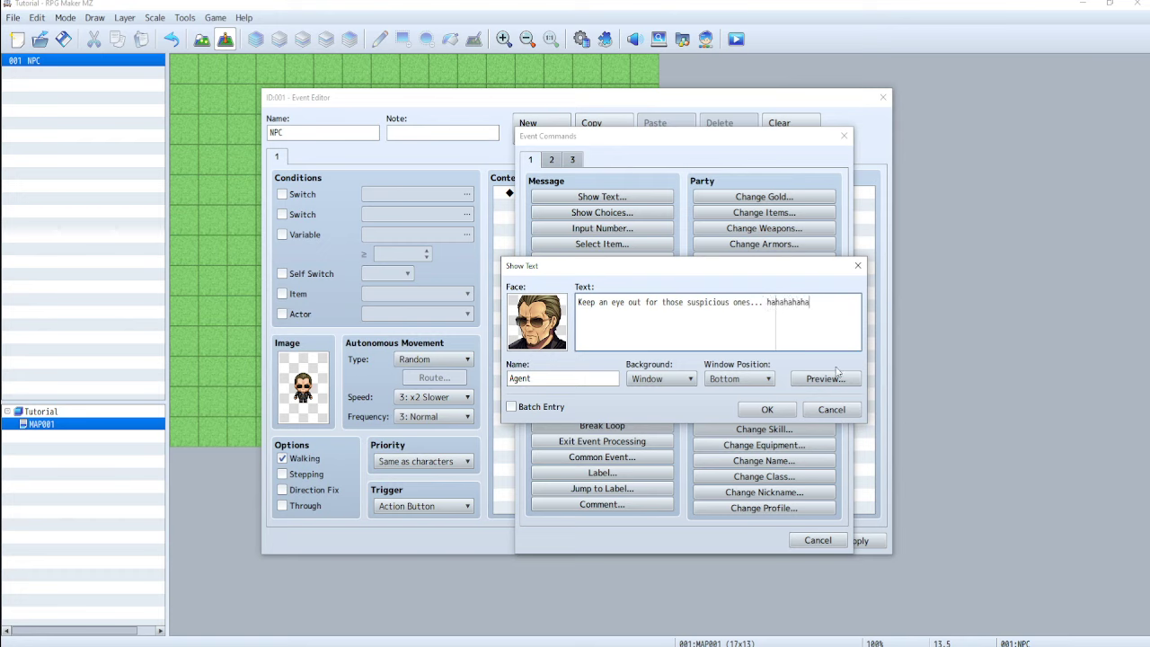
{"action": "left_click", "coordinate": [836, 381]}
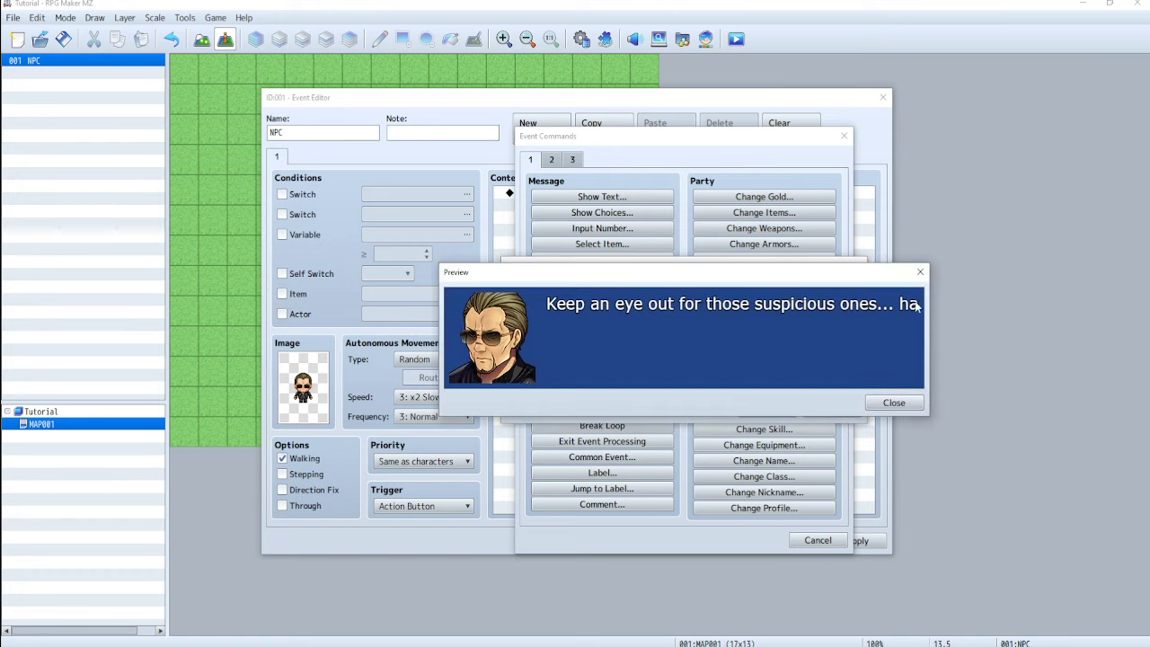
{"action": "left_click", "coordinate": [919, 271]}
{"action": "left_click", "coordinate": [766, 303]}
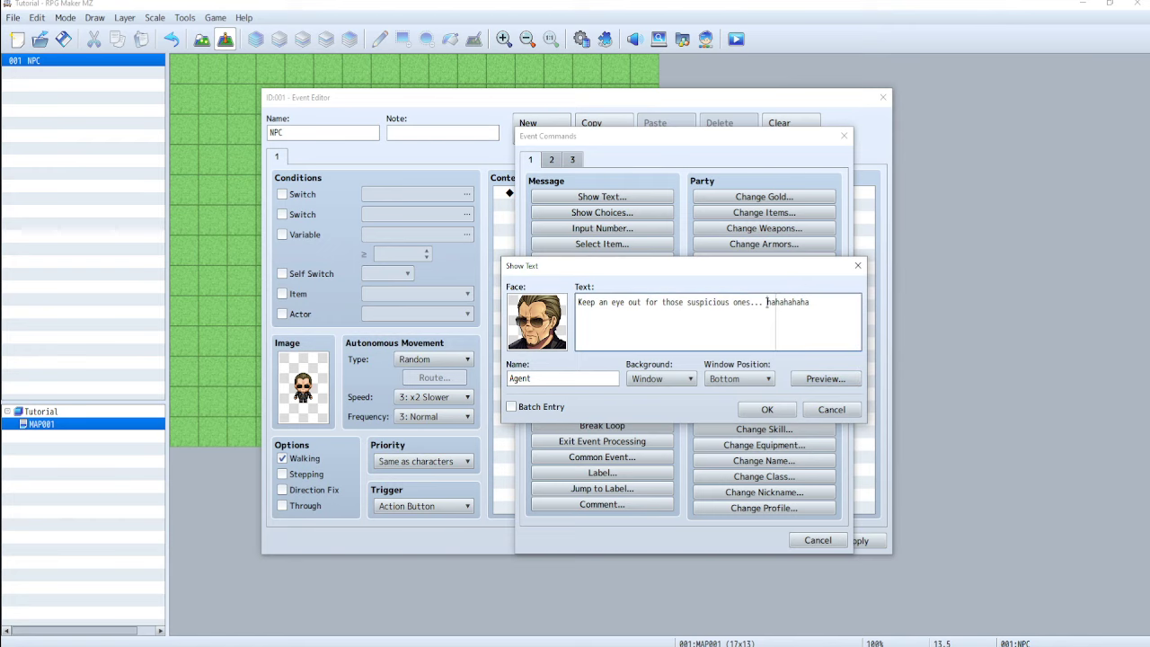
{"action": "key", "text": "Return"}
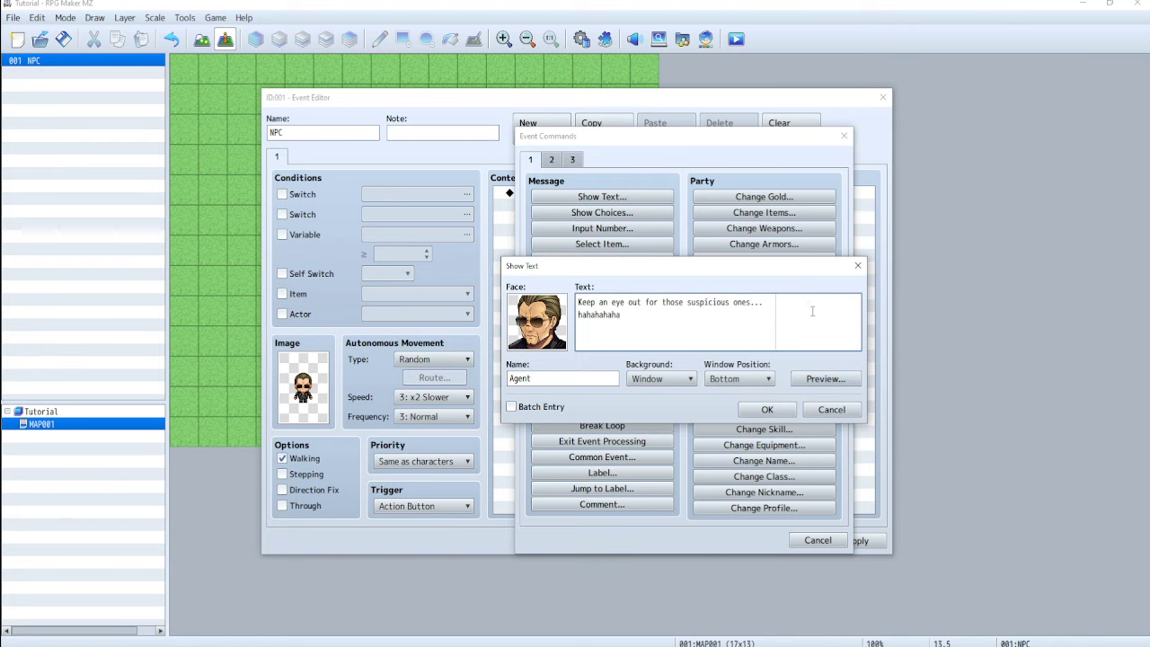
{"action": "left_click", "coordinate": [768, 409]}
Save the NPC event and launch a playtest, saving project changes
{"action": "left_click", "coordinate": [751, 540]}
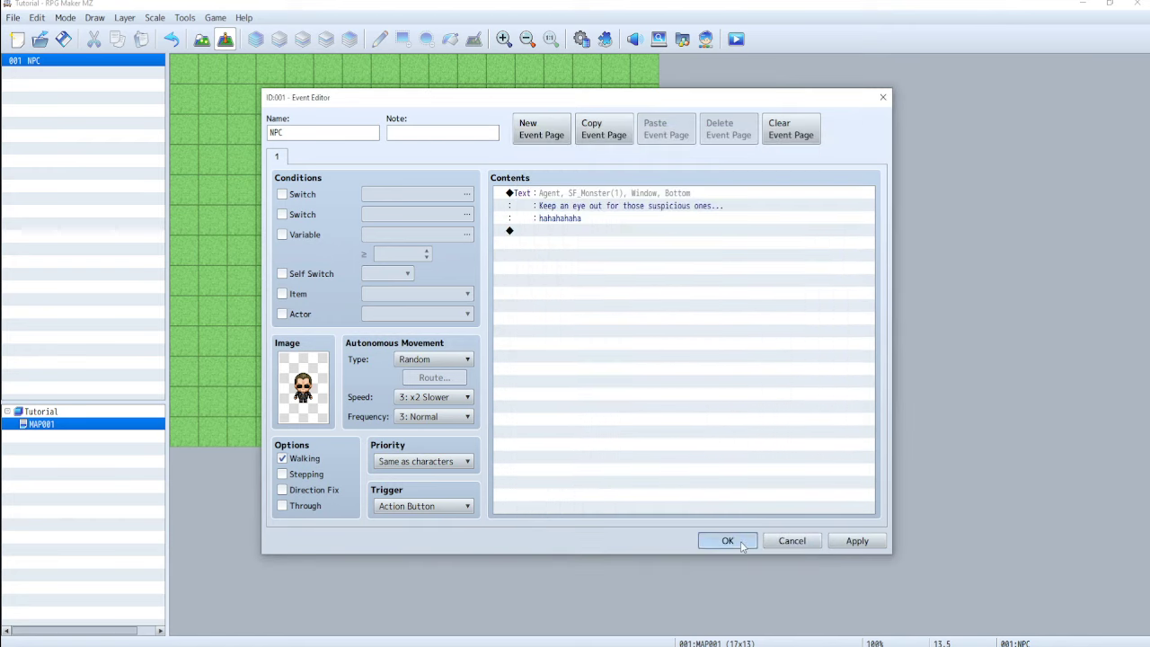
{"action": "left_click", "coordinate": [736, 40]}
{"action": "key", "text": "Return"}
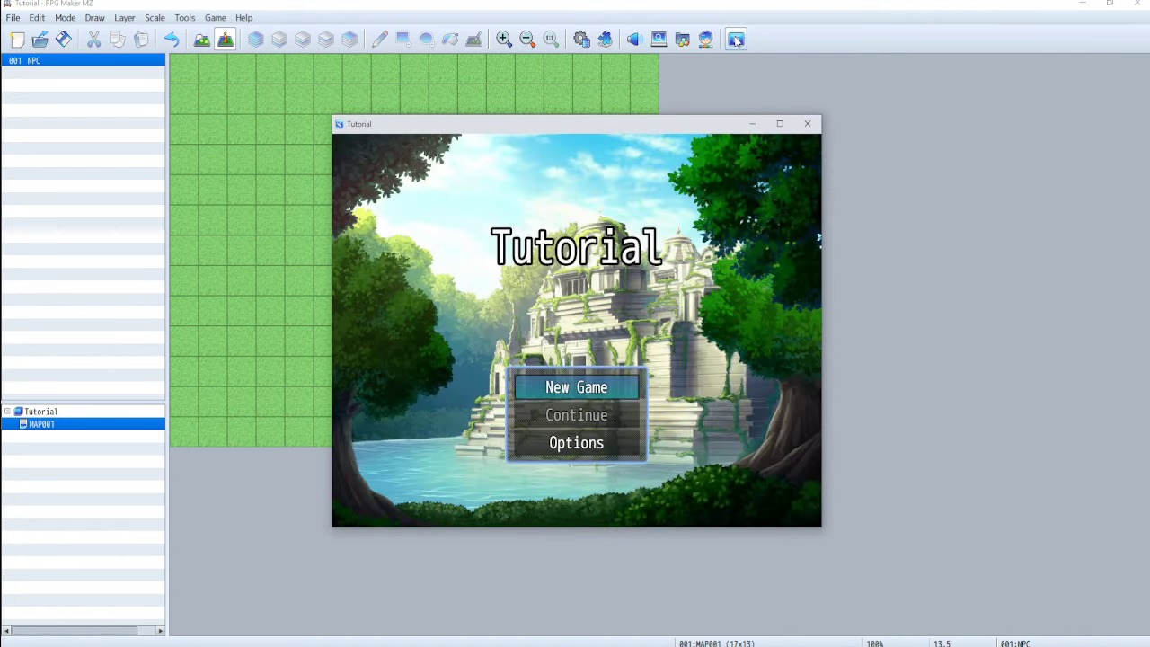
Start a New Game, read the Agent's laughing warning, walk left and down, then close the playtest
{"action": "key", "text": "Return"}
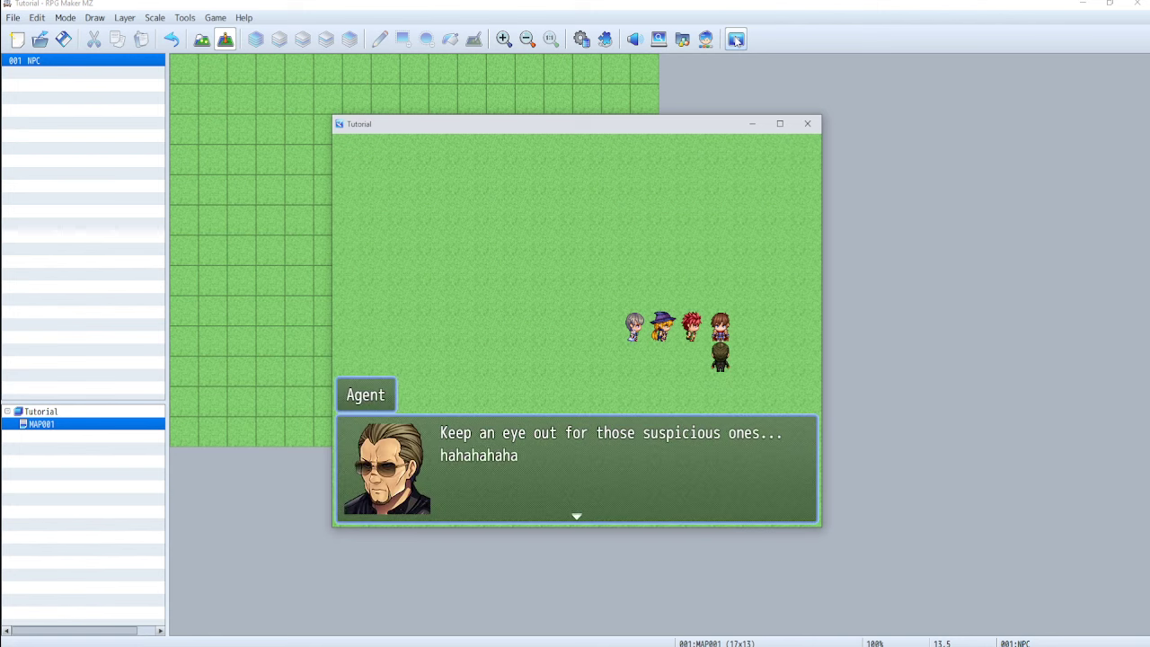
{"action": "key", "text": "Return"}
{"action": "key", "text": "Left"}
{"action": "key", "text": "Left"}
{"action": "key", "text": "Left"}
{"action": "key", "text": "Left"}
{"action": "key", "text": "Left"}
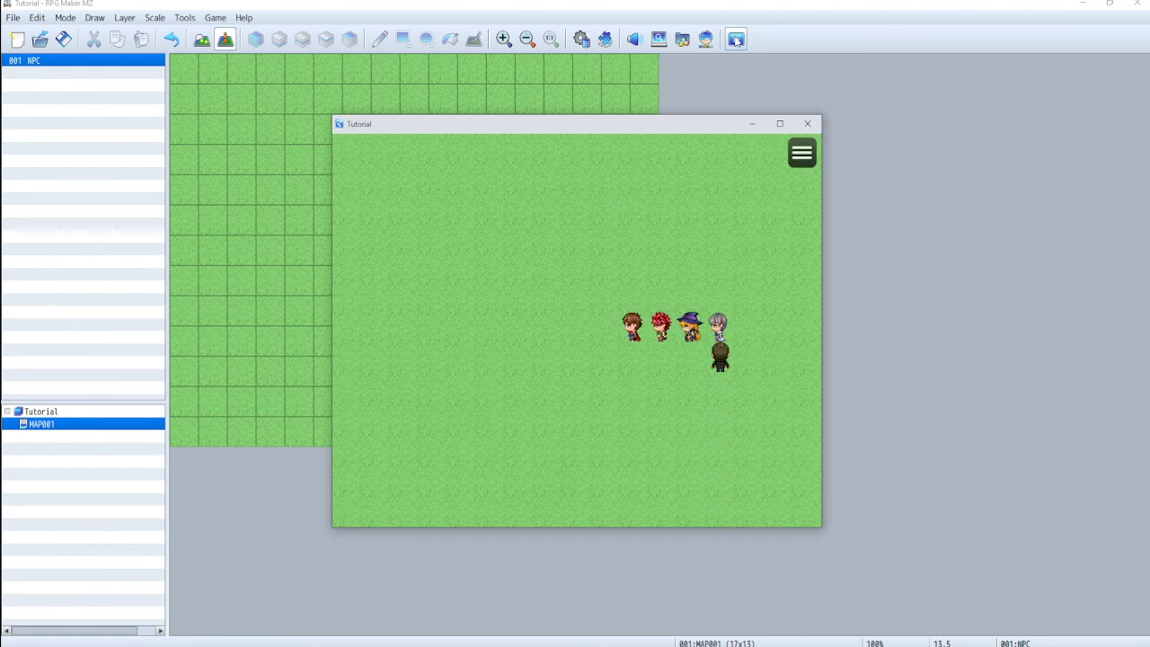
{"action": "key", "text": "Down"}
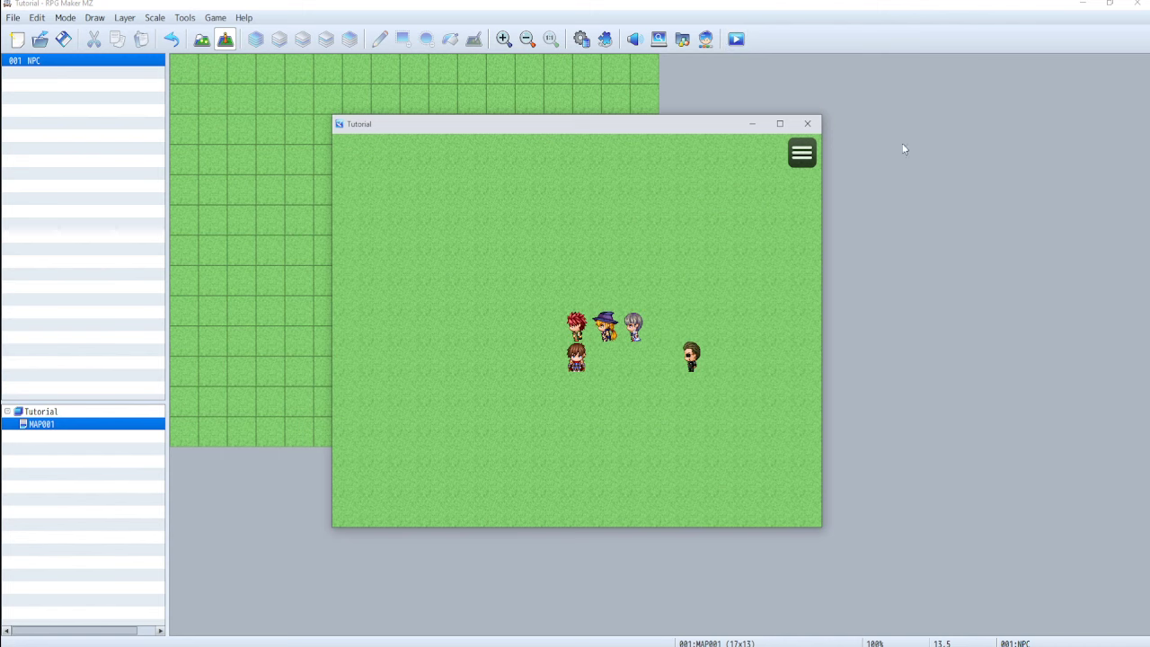
{"action": "left_click", "coordinate": [807, 123]}
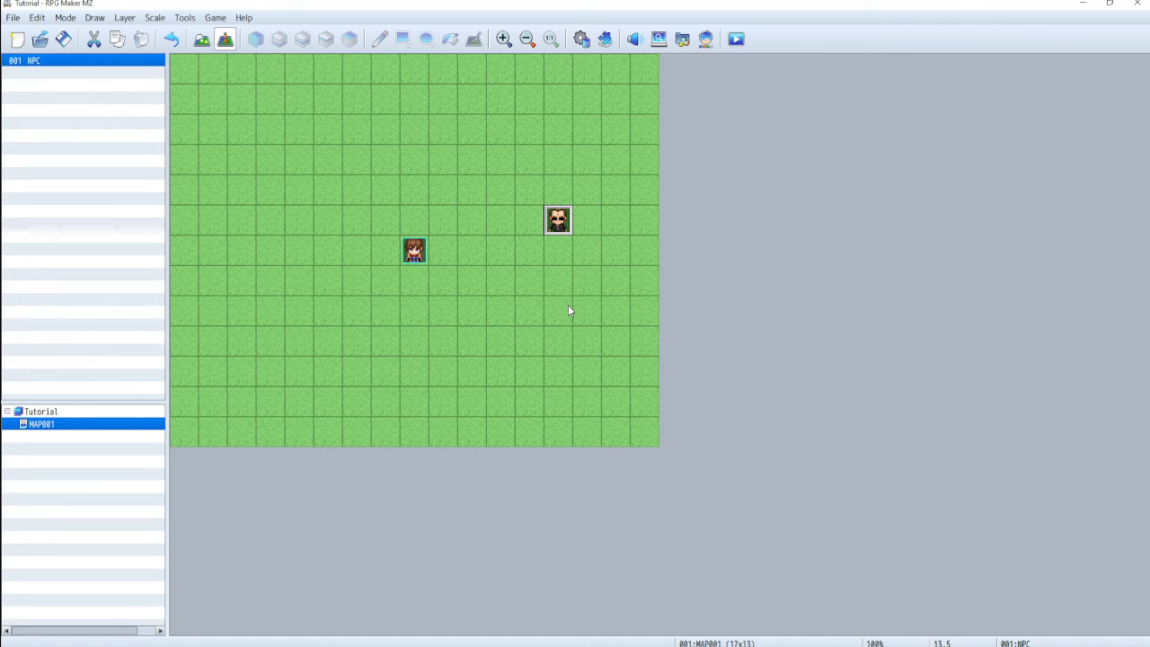
{"action": "key", "text": "Return"}
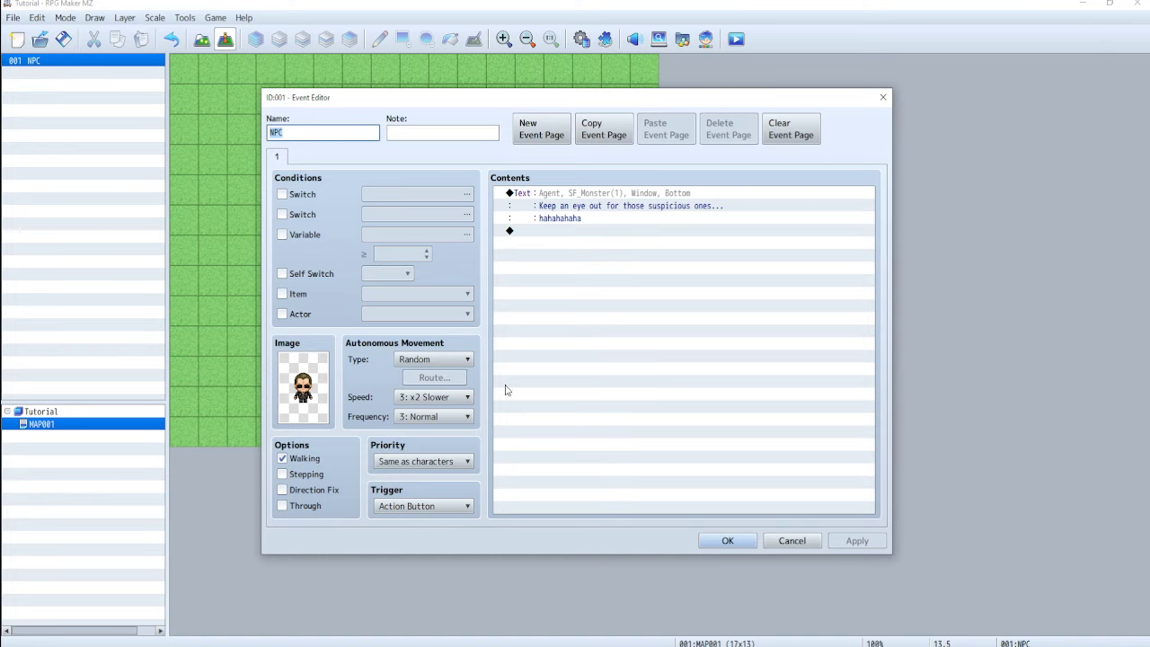
{"action": "left_click", "coordinate": [791, 541]}
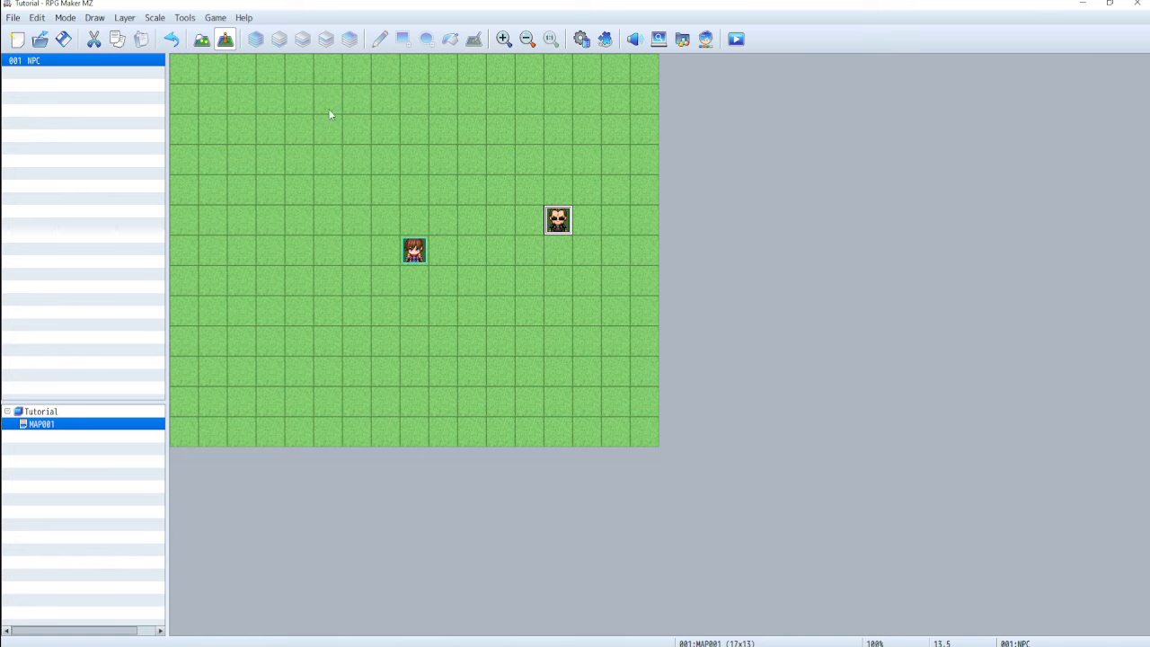
{"action": "left_click", "coordinate": [184, 18]}
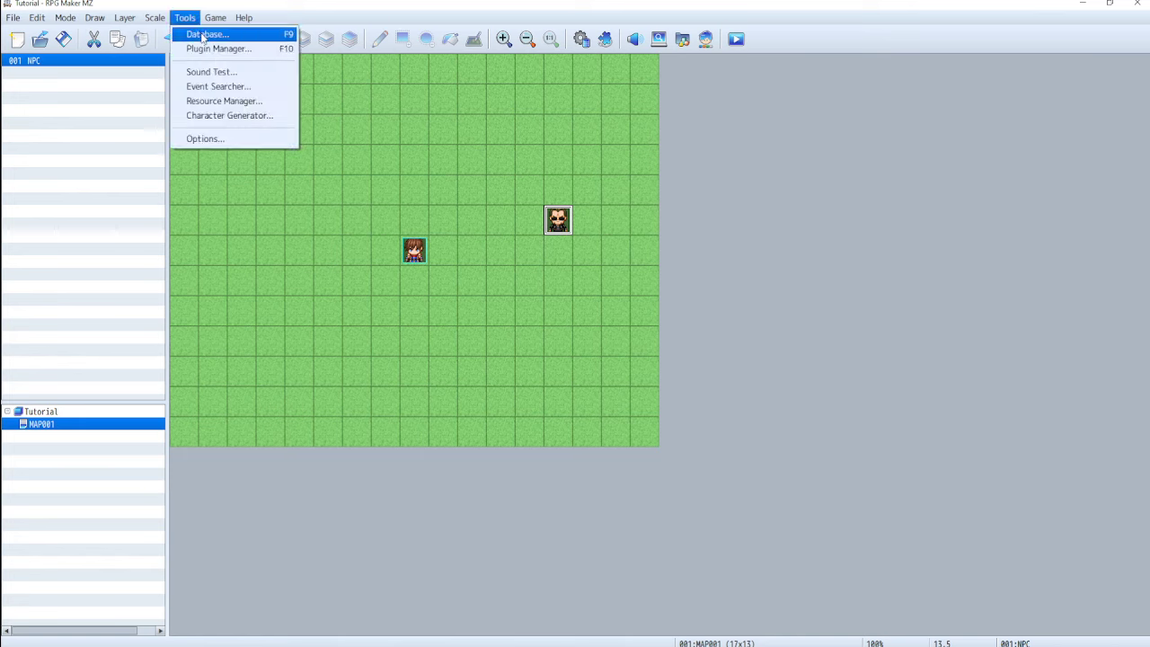
{"action": "left_click", "coordinate": [608, 45]}
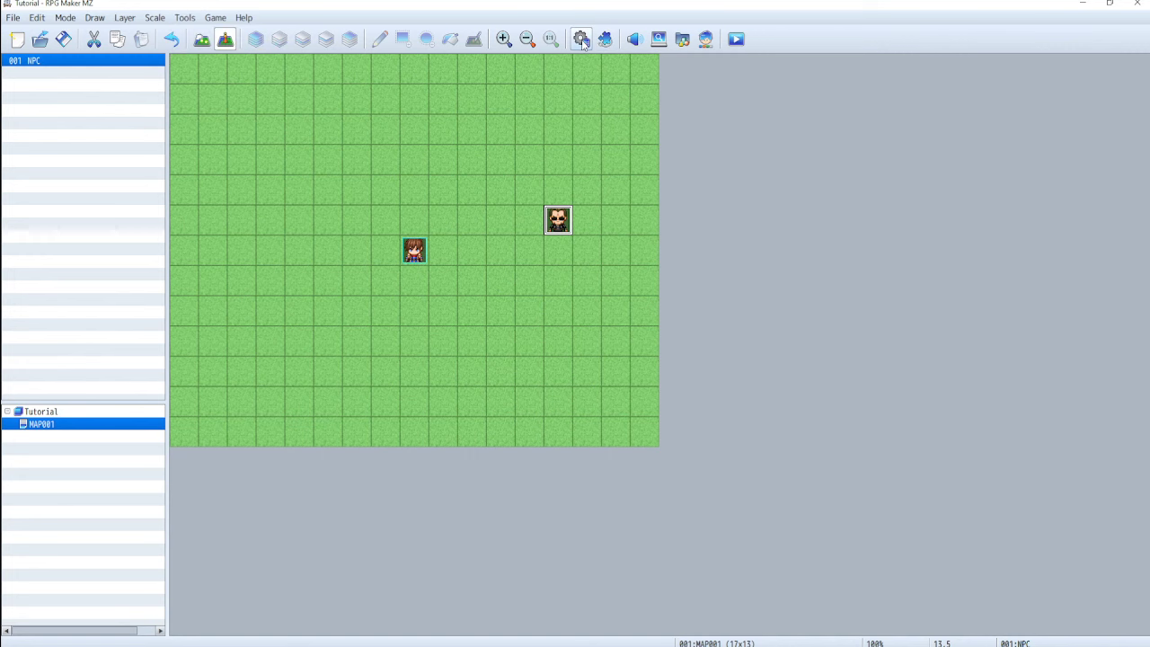
Open the Database, review actors Priscilla, Gale, Michelle, Albert, Eliot and Roza, then show Classes
{"action": "left_click", "coordinate": [581, 39]}
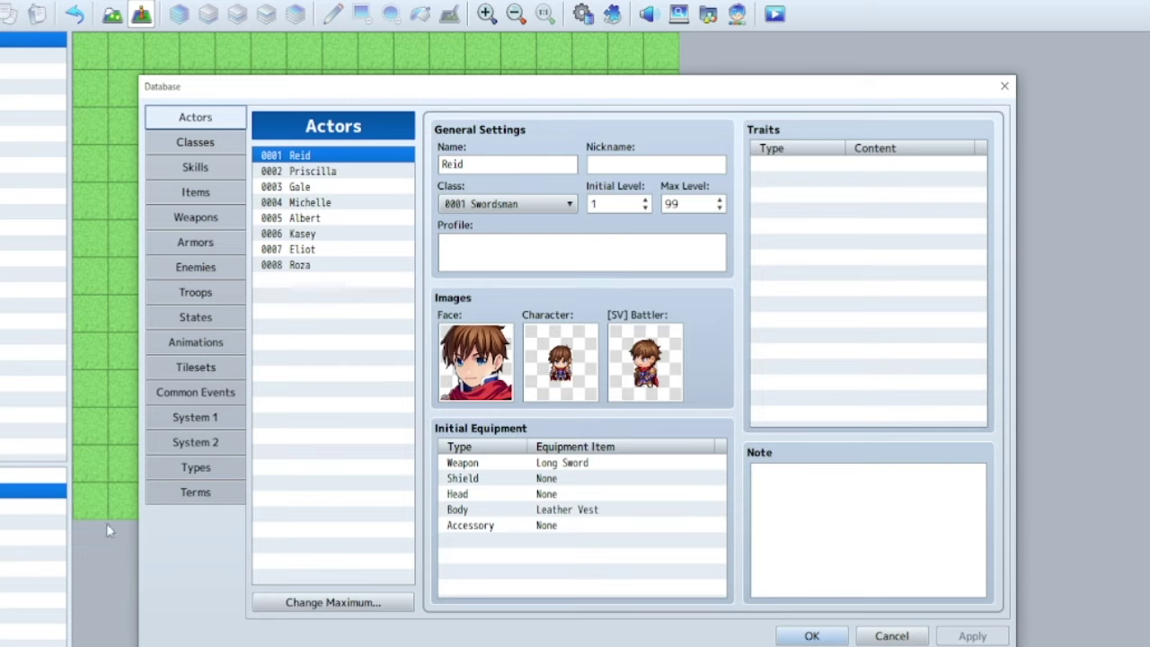
{"action": "left_click", "coordinate": [301, 171]}
{"action": "left_click", "coordinate": [303, 187]}
{"action": "left_click", "coordinate": [307, 202]}
{"action": "left_click", "coordinate": [310, 219]}
{"action": "left_click", "coordinate": [306, 250]}
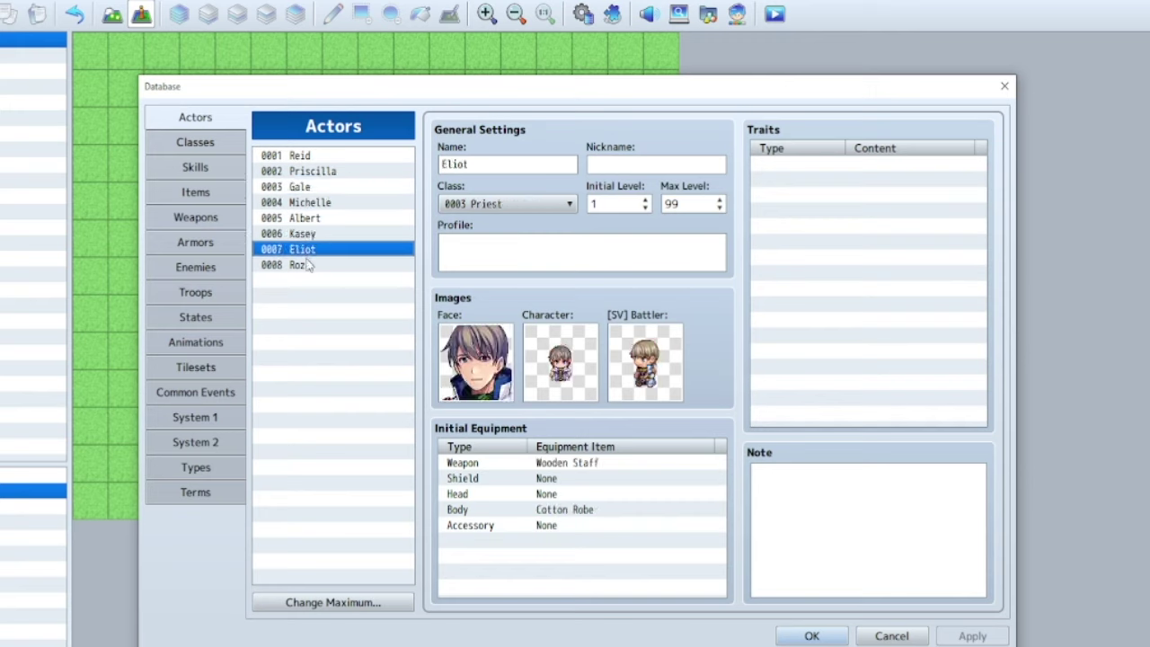
{"action": "left_click", "coordinate": [306, 264]}
{"action": "left_click", "coordinate": [304, 248]}
{"action": "mouse_move", "coordinate": [629, 543]}
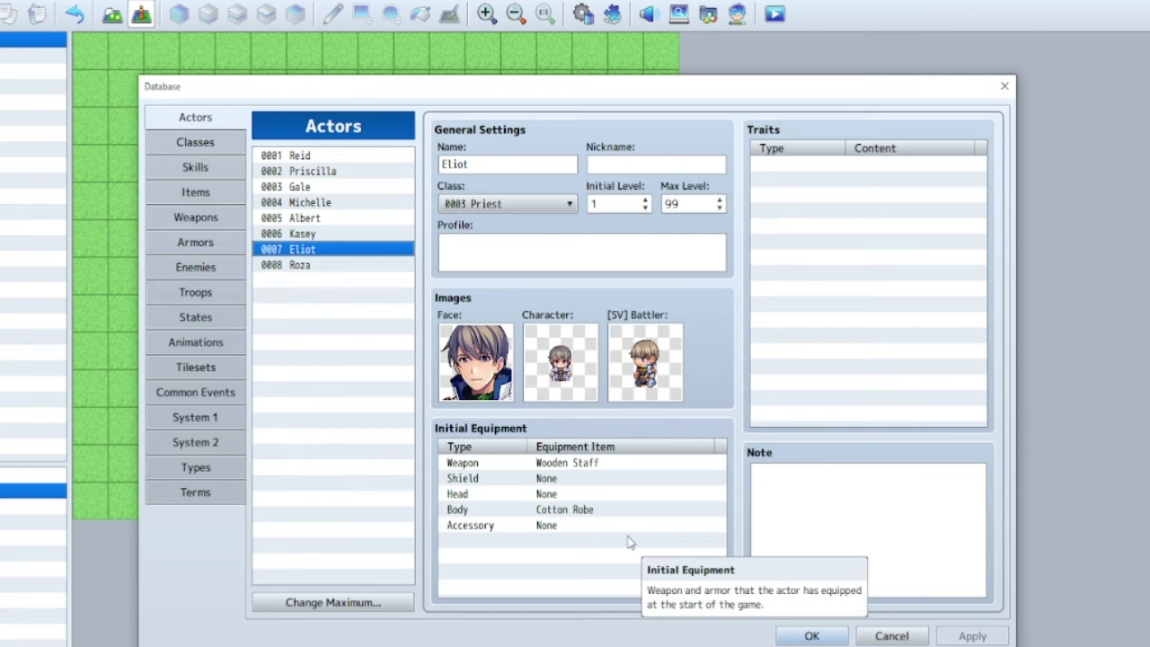
{"action": "left_click", "coordinate": [204, 146]}
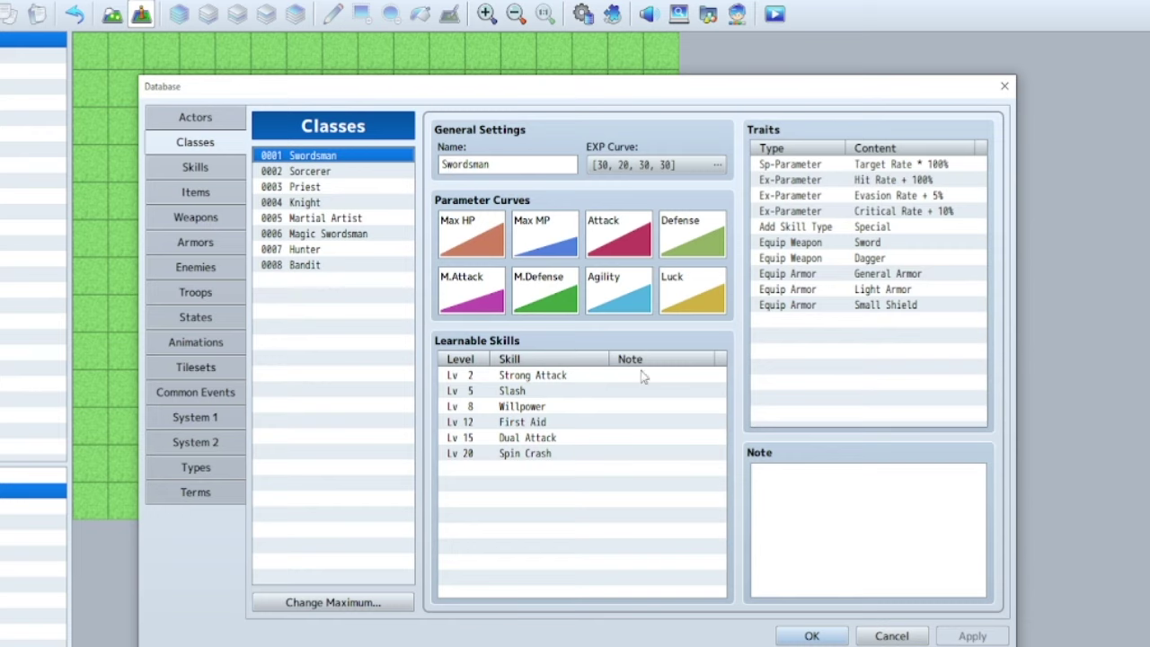
Browse the Skills, Items, Weapons, Armors and Enemies data, ending back on Items
{"action": "left_click", "coordinate": [196, 168]}
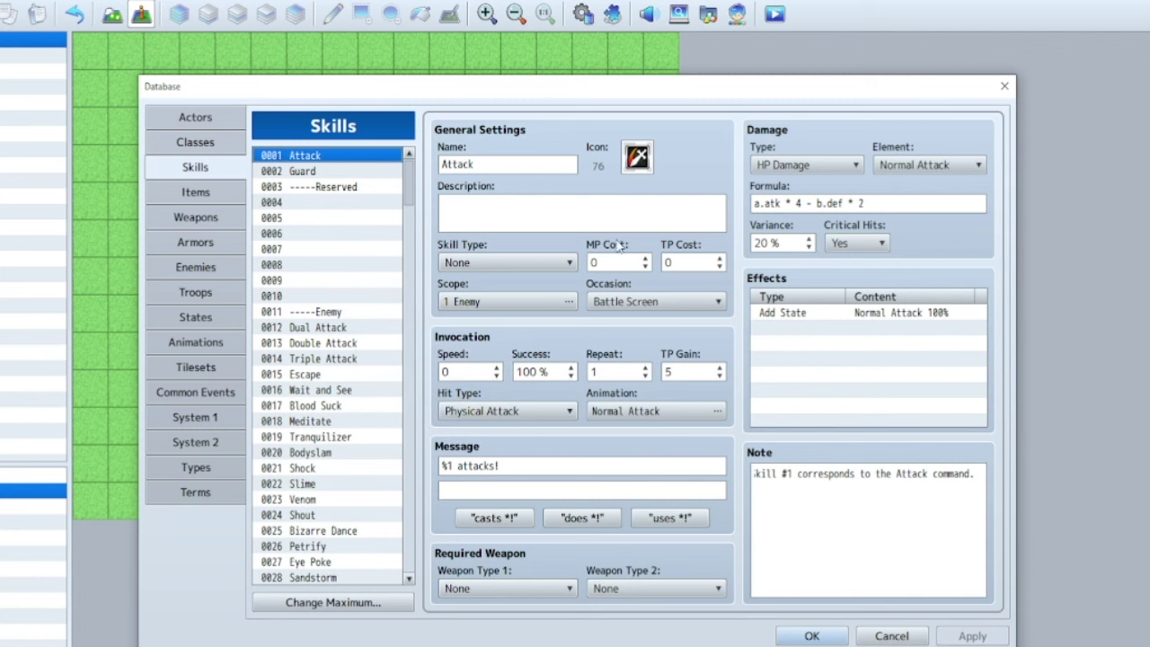
{"action": "left_click", "coordinate": [205, 190]}
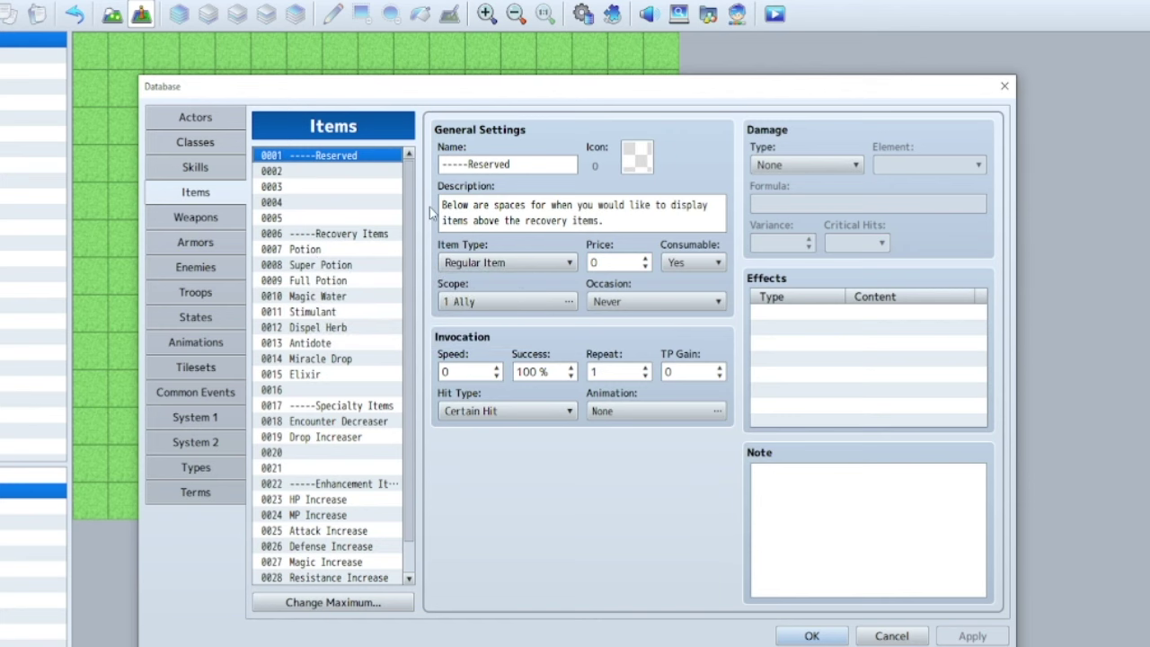
{"action": "left_click", "coordinate": [193, 218]}
{"action": "left_click", "coordinate": [205, 244]}
{"action": "left_click", "coordinate": [207, 268]}
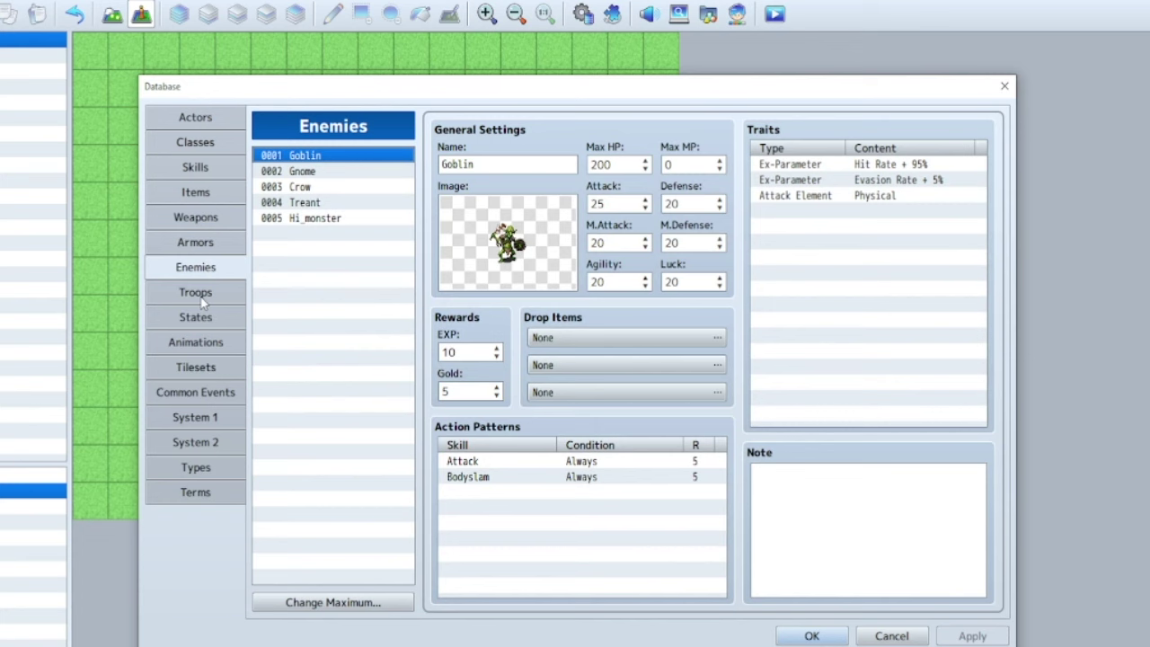
{"action": "left_click", "coordinate": [194, 192]}
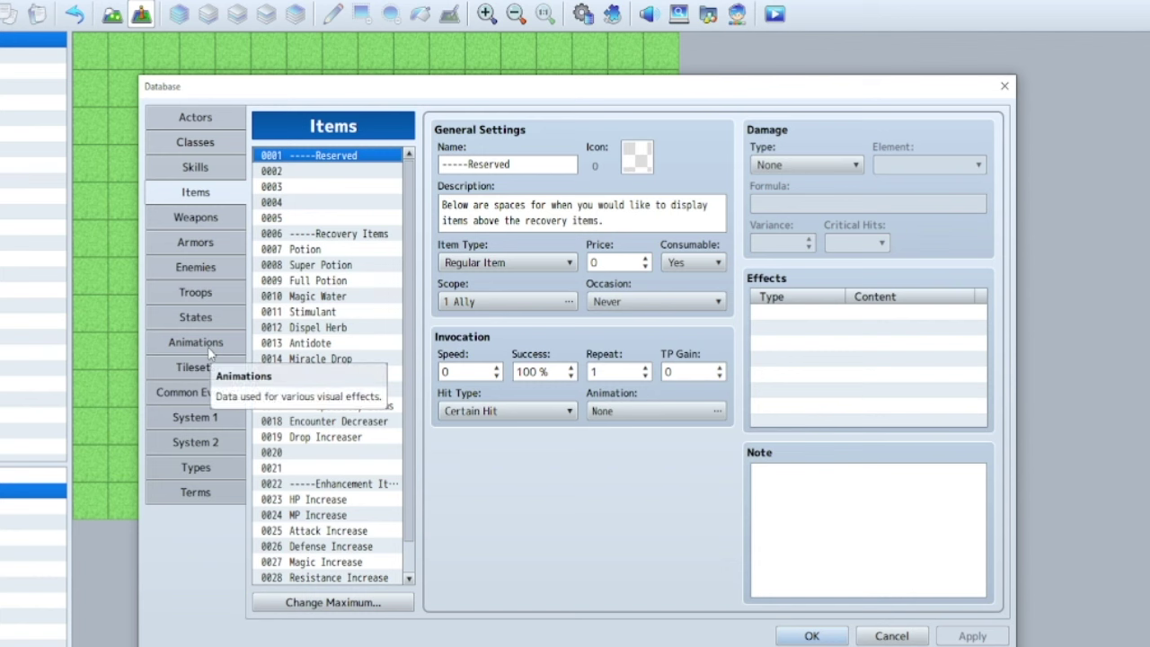
View the Troops, States and Animations data, then the Tilesets page
{"action": "left_click", "coordinate": [198, 292]}
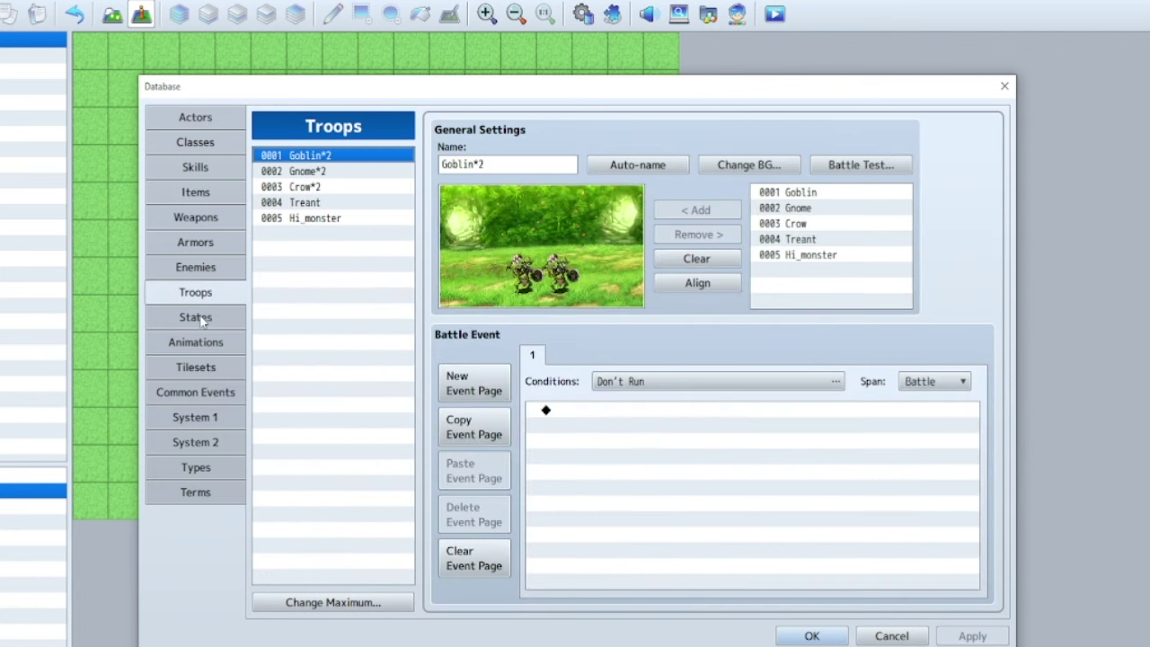
{"action": "left_click", "coordinate": [200, 319]}
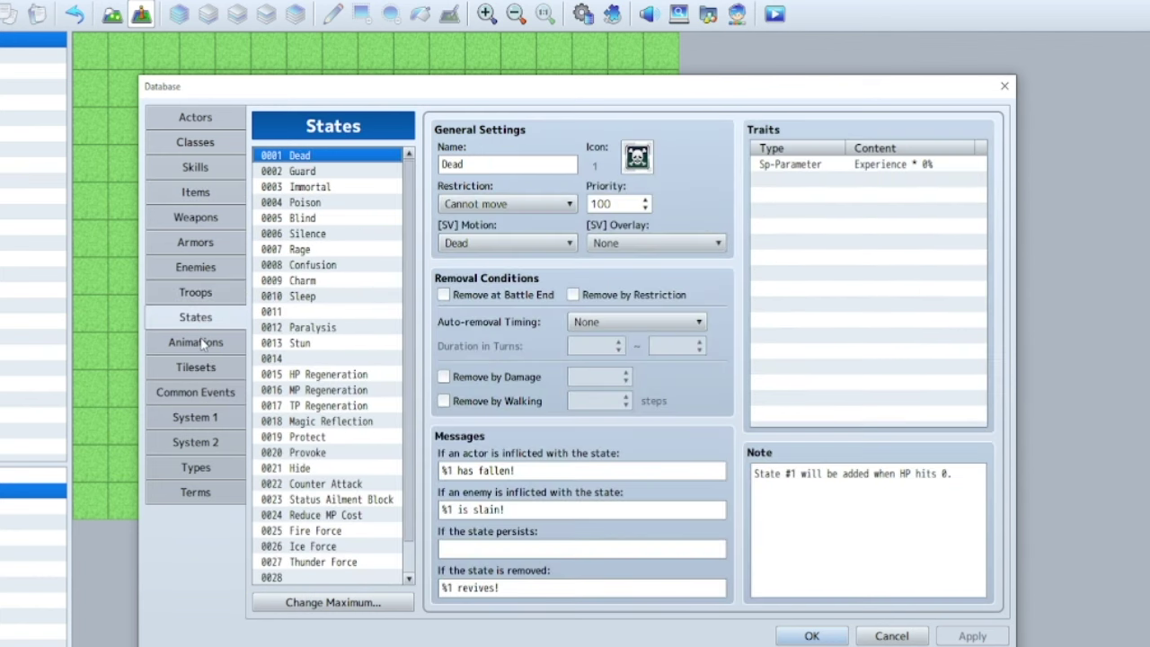
{"action": "left_click", "coordinate": [199, 342]}
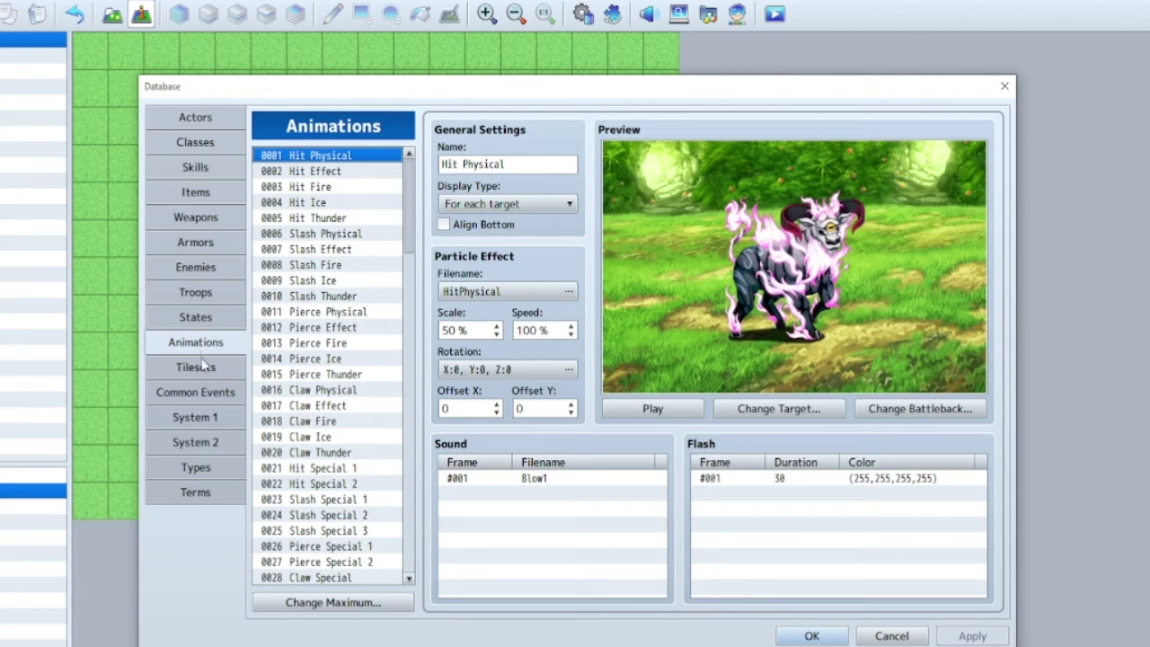
{"action": "left_click", "coordinate": [202, 367]}
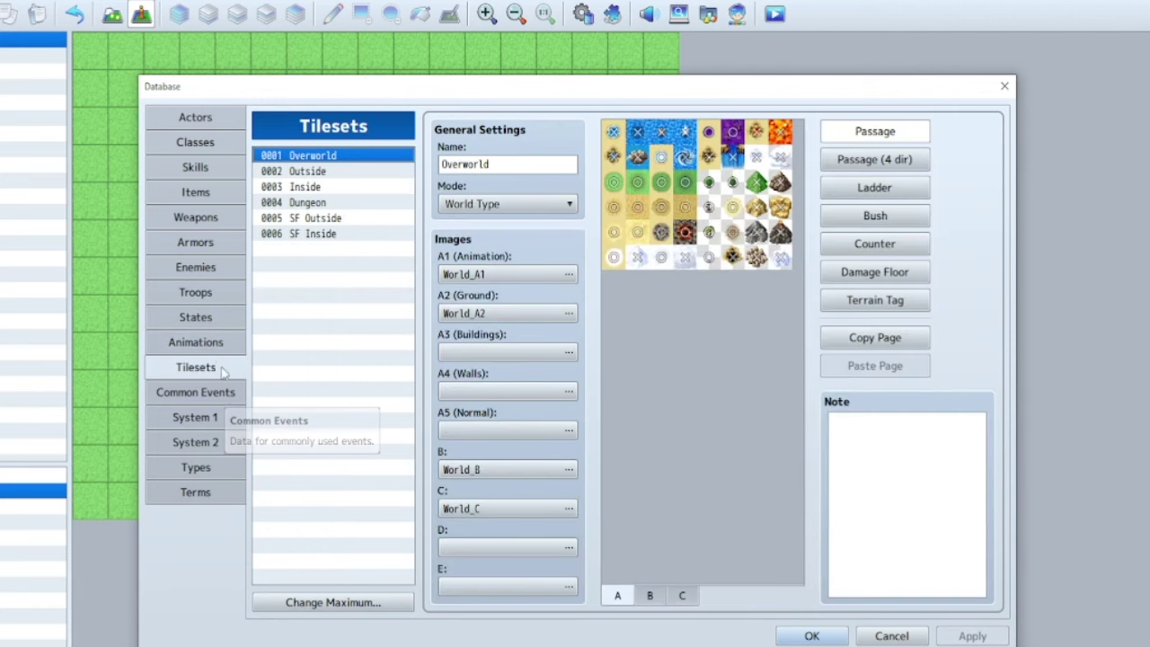
Inspect the Overworld, Outside, Inside, Dungeon, SF Outside and SF Inside tilesets, then Common Events
{"action": "left_click", "coordinate": [317, 172]}
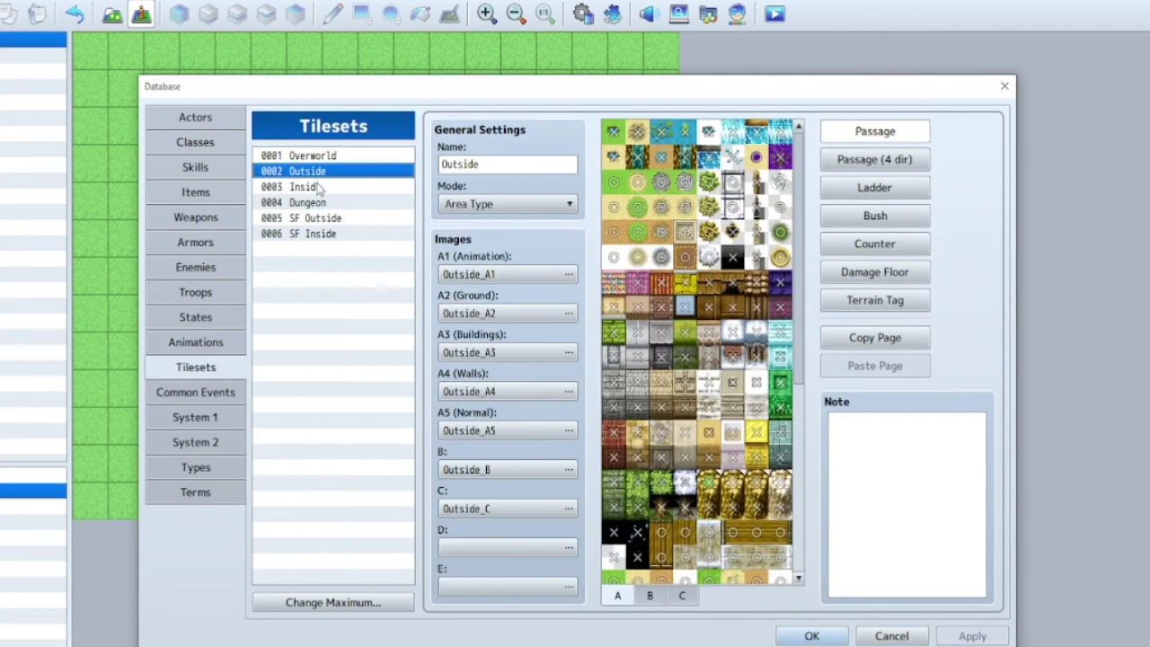
{"action": "left_click", "coordinate": [315, 187]}
{"action": "left_click", "coordinate": [316, 203]}
{"action": "left_click", "coordinate": [316, 218]}
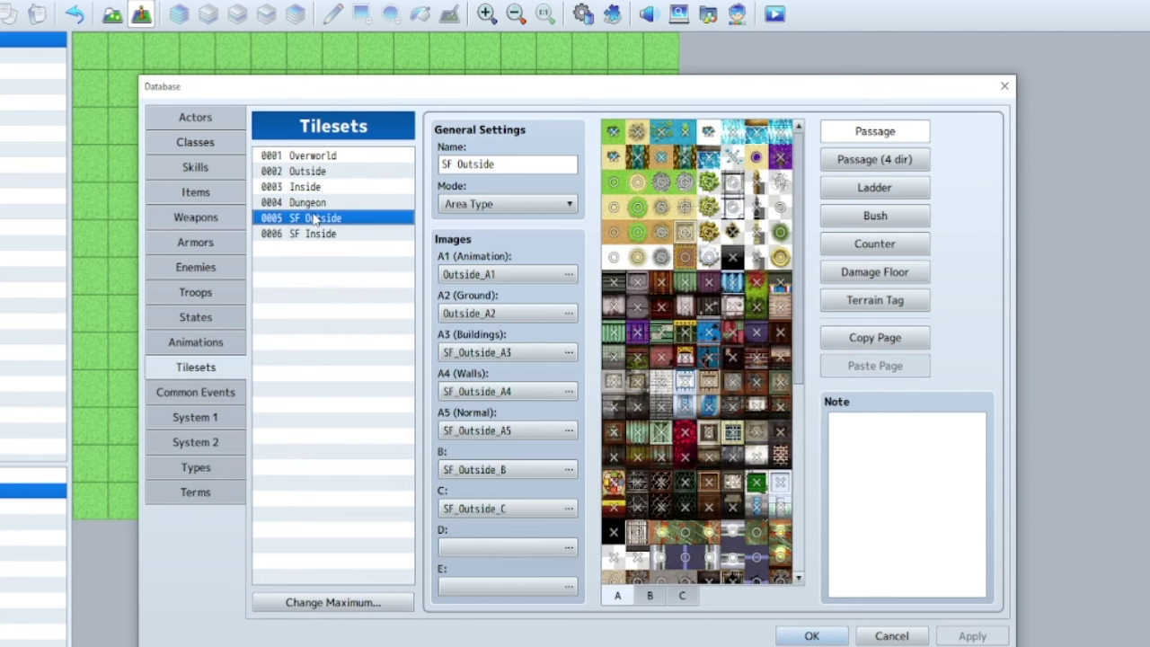
{"action": "left_click", "coordinate": [316, 233]}
{"action": "left_click", "coordinate": [316, 156]}
{"action": "left_click", "coordinate": [317, 171]}
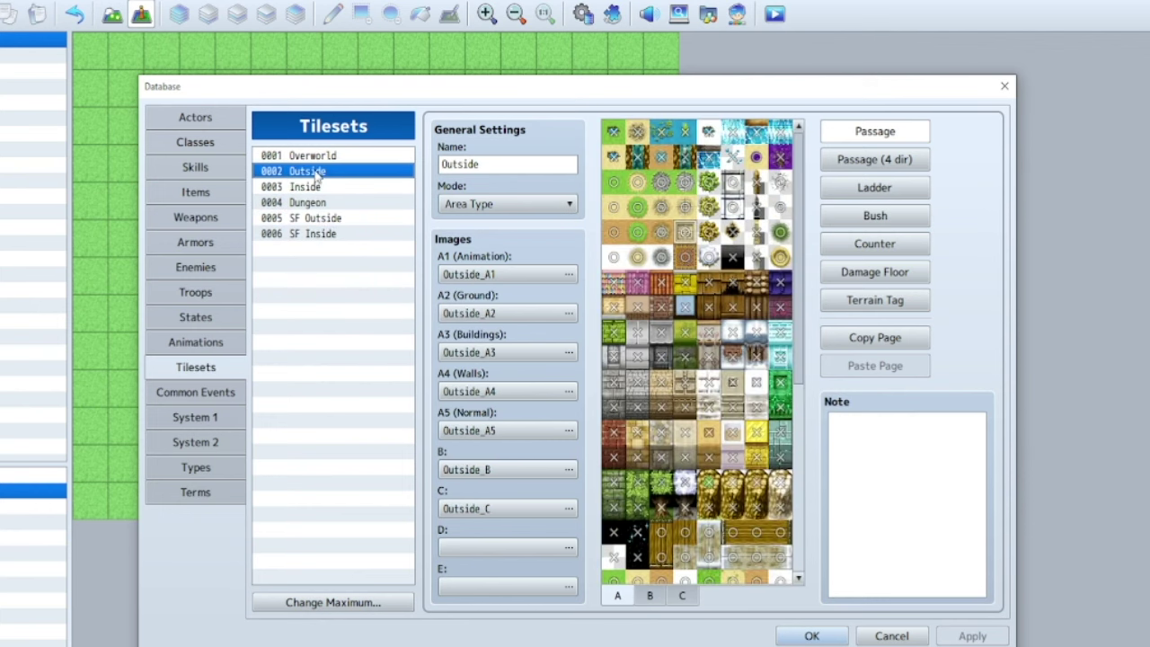
{"action": "left_click", "coordinate": [316, 204]}
{"action": "left_click", "coordinate": [196, 395]}
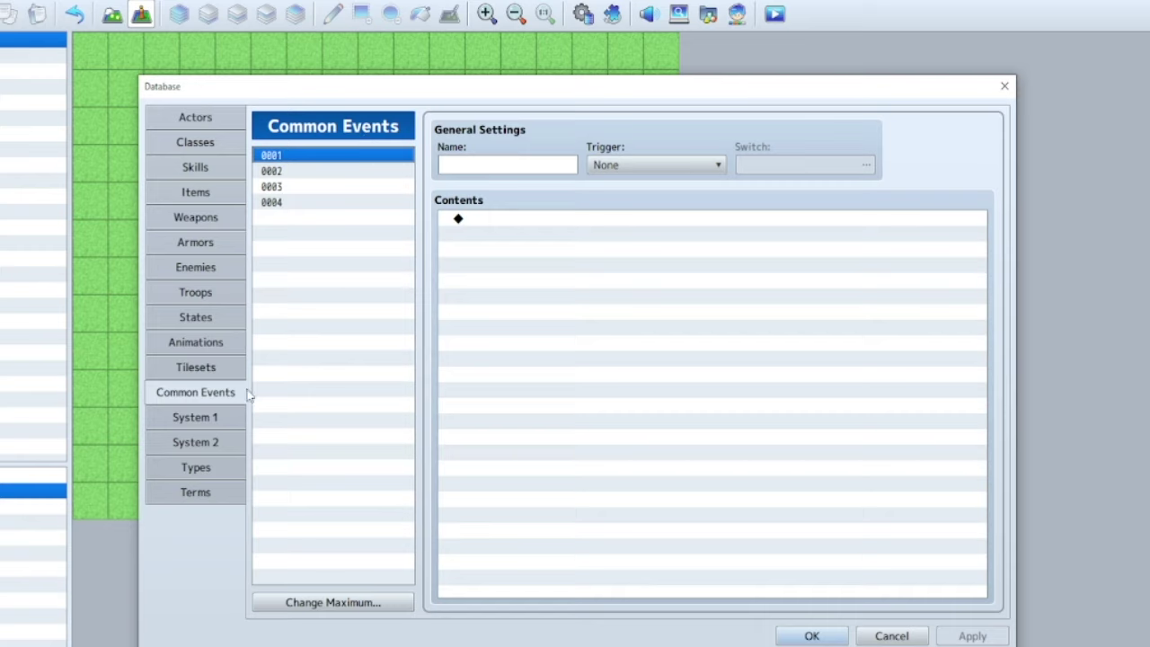
In System 1, replace the currency name G with 'Dollaz'
{"action": "left_click", "coordinate": [196, 419]}
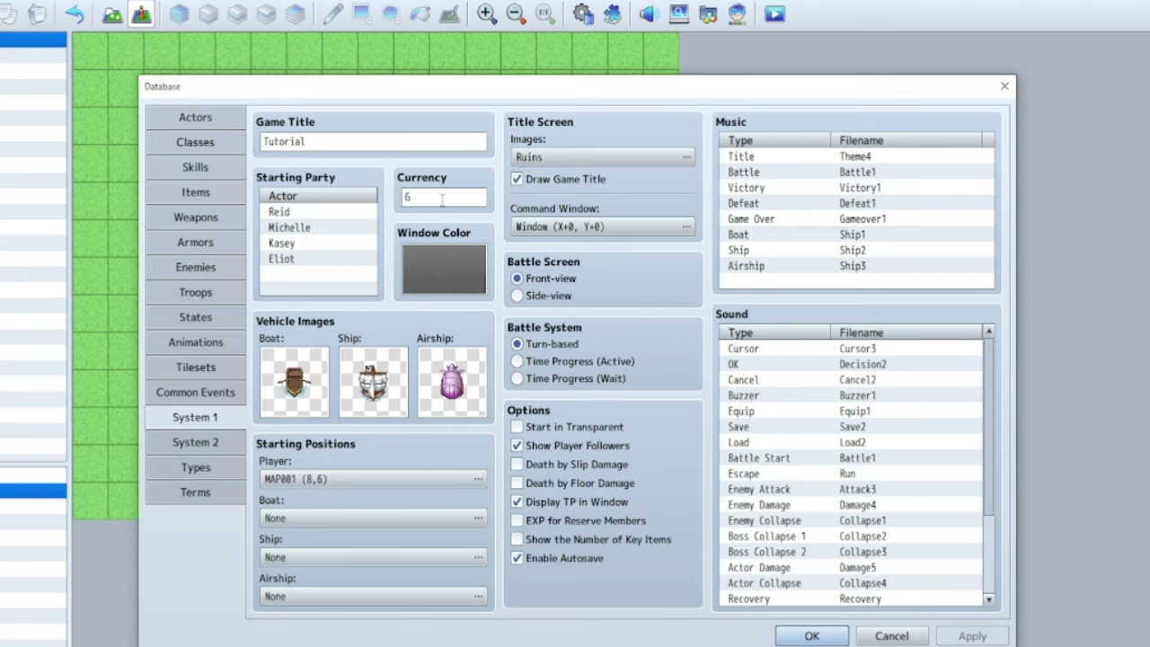
{"action": "double_click", "coordinate": [420, 197]}
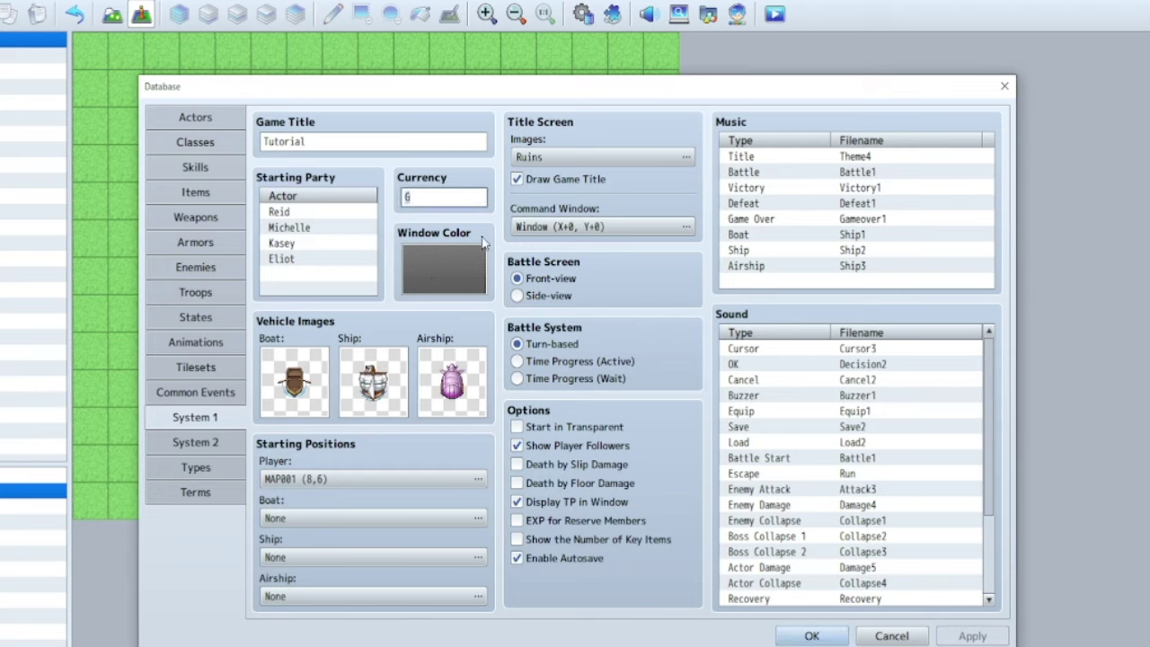
{"action": "type", "text": "Dollaz"}
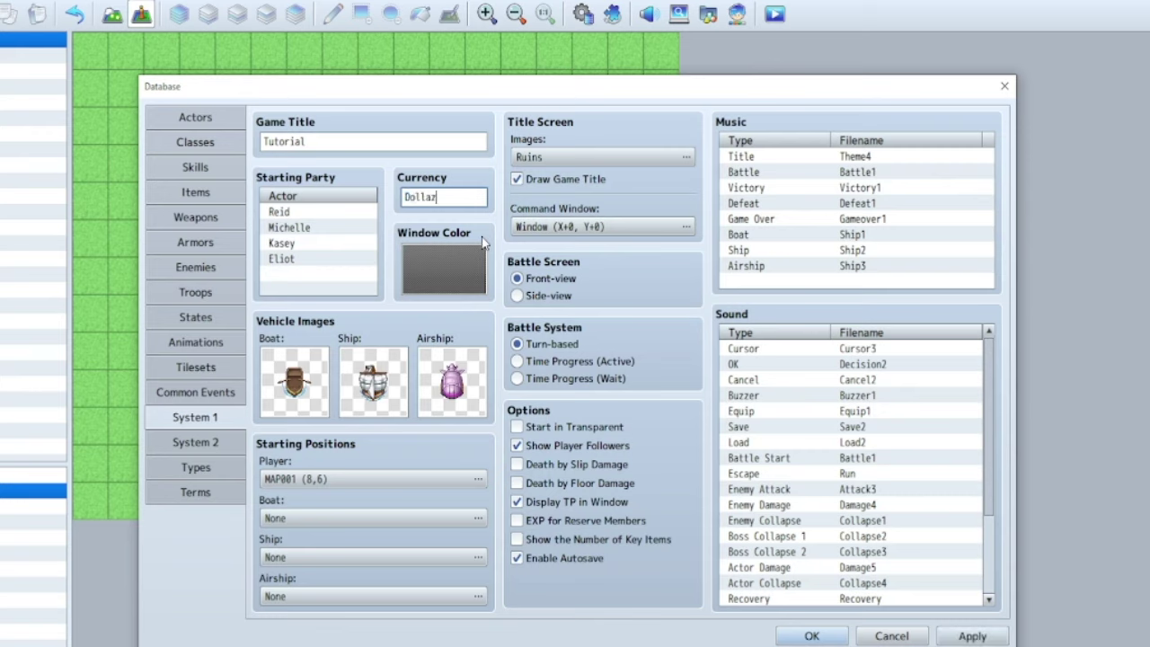
Preview Floral and Medieval frames and backgrounds like Oasis and Universe, then set Beach as the title image
{"action": "double_click", "coordinate": [533, 149]}
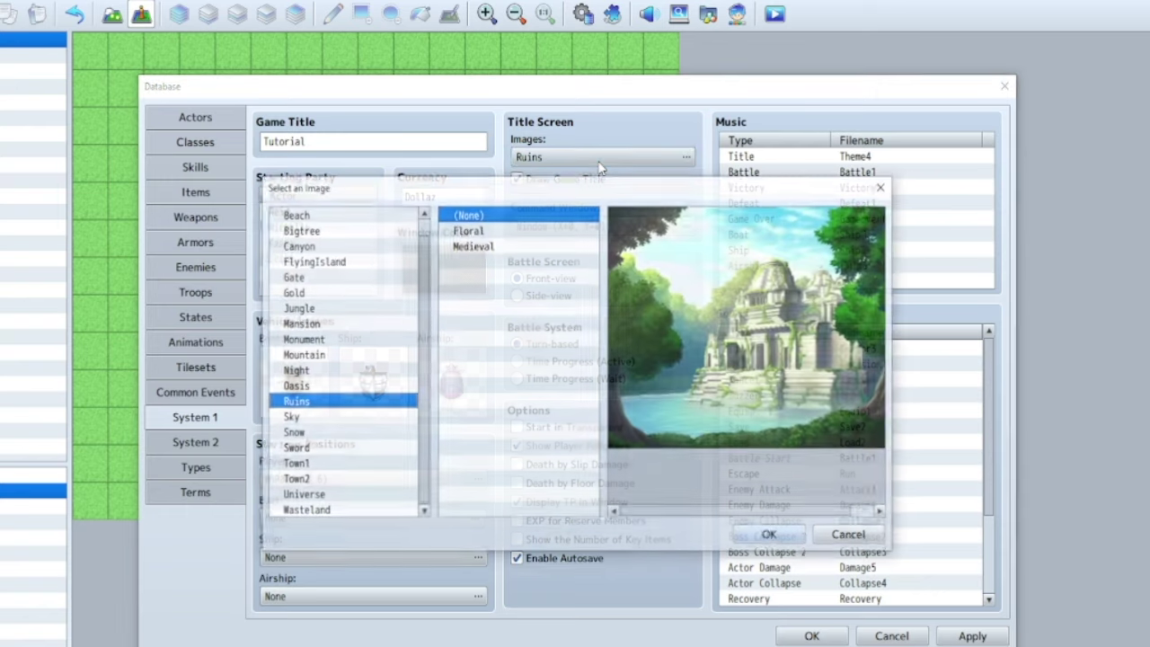
{"action": "left_click", "coordinate": [481, 230]}
{"action": "left_click", "coordinate": [478, 243]}
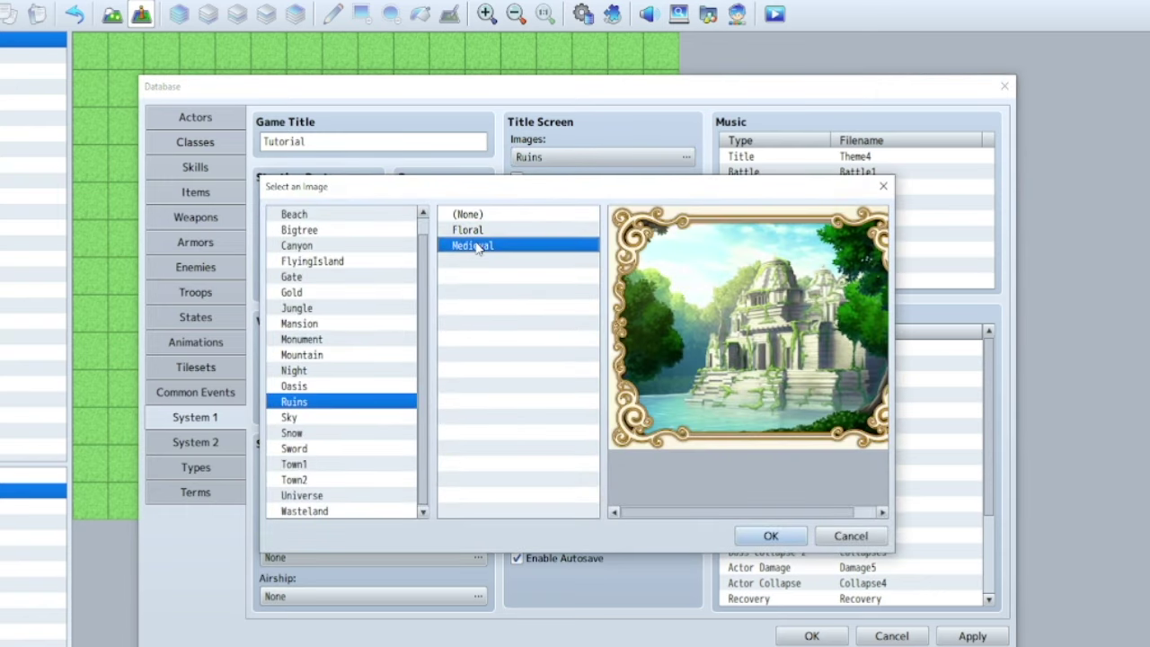
{"action": "left_click", "coordinate": [476, 215]}
{"action": "left_click", "coordinate": [334, 217]}
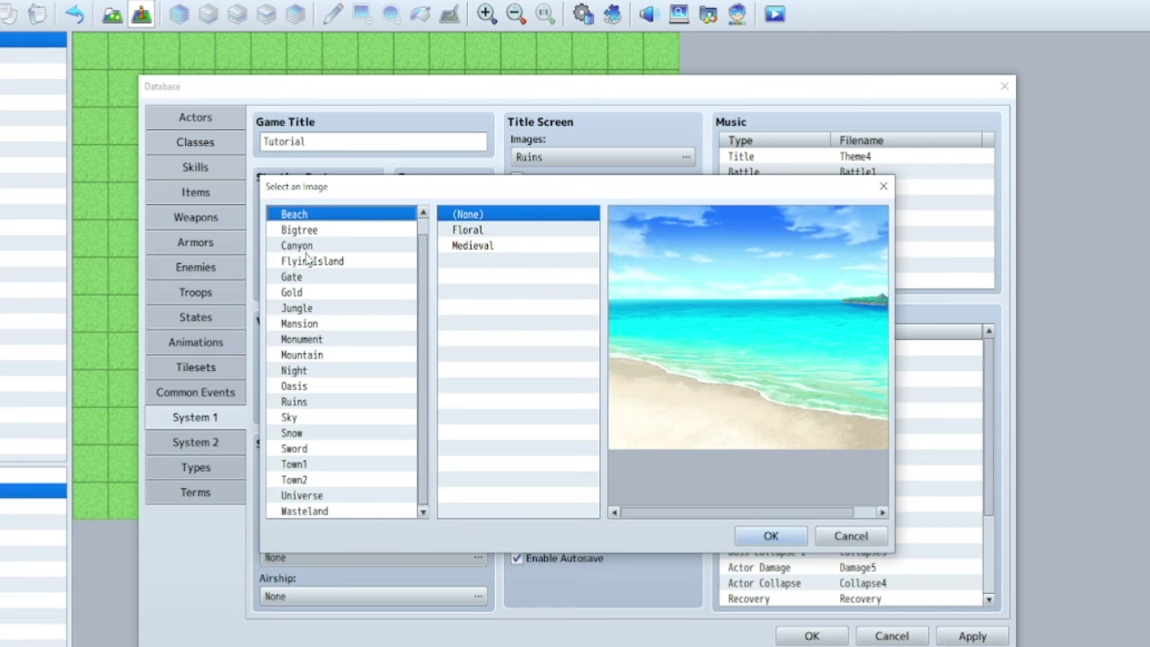
{"action": "left_click", "coordinate": [297, 292]}
{"action": "left_click", "coordinate": [301, 307]}
{"action": "left_click", "coordinate": [315, 387]}
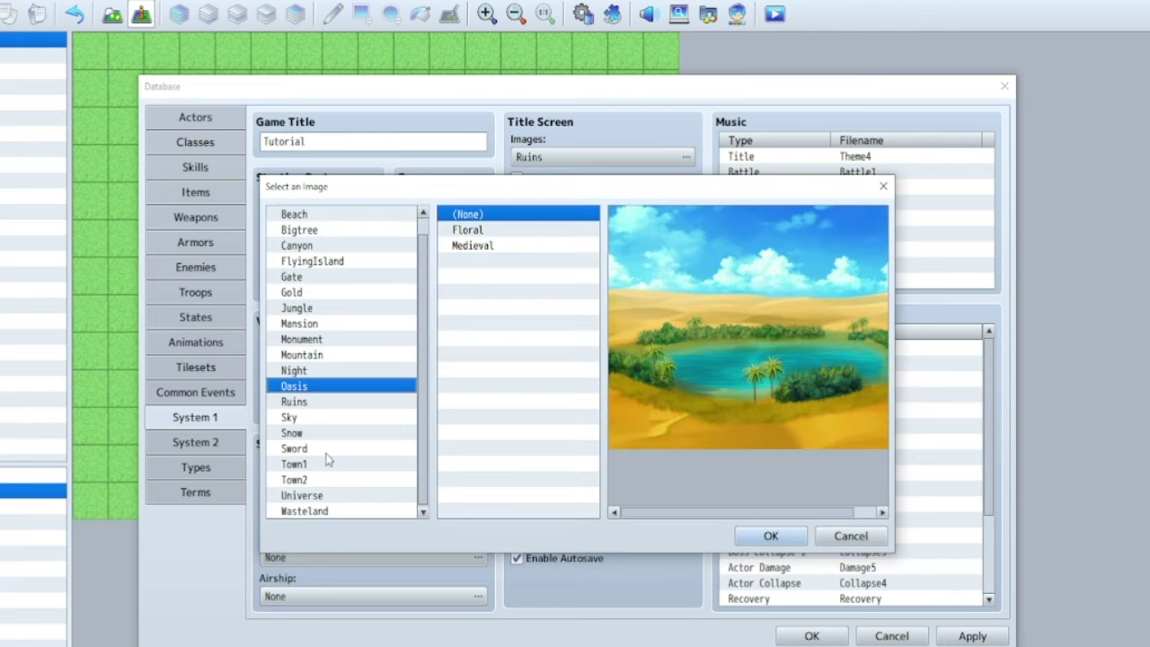
{"action": "left_click", "coordinate": [306, 496]}
{"action": "left_click", "coordinate": [305, 221]}
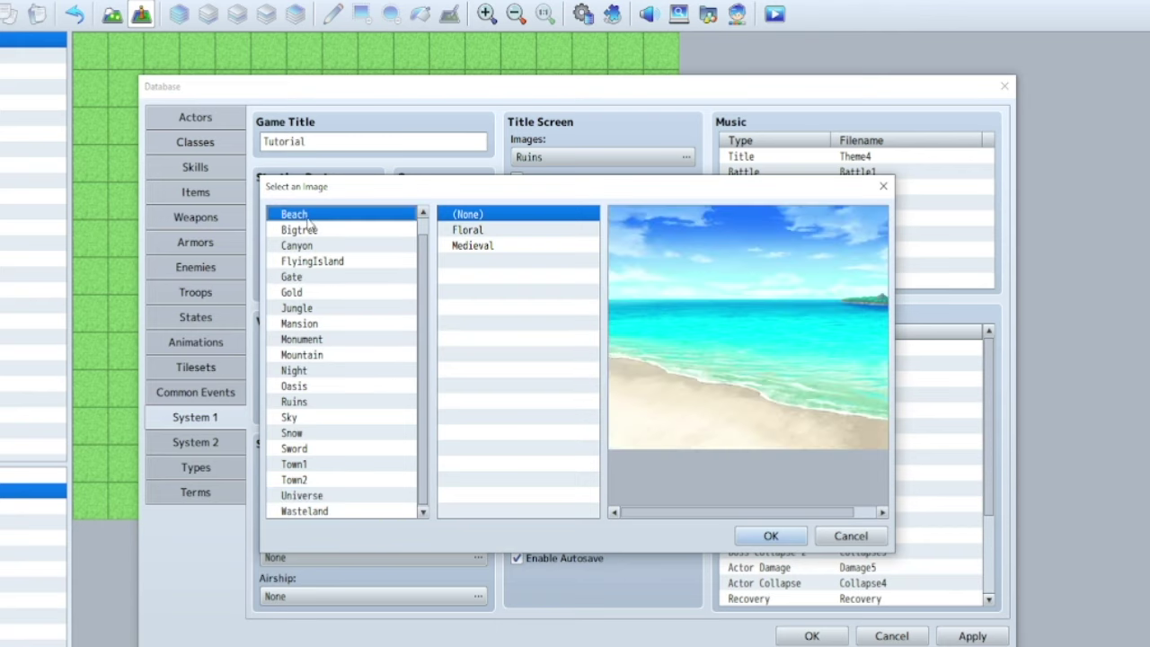
{"action": "left_click", "coordinate": [768, 536]}
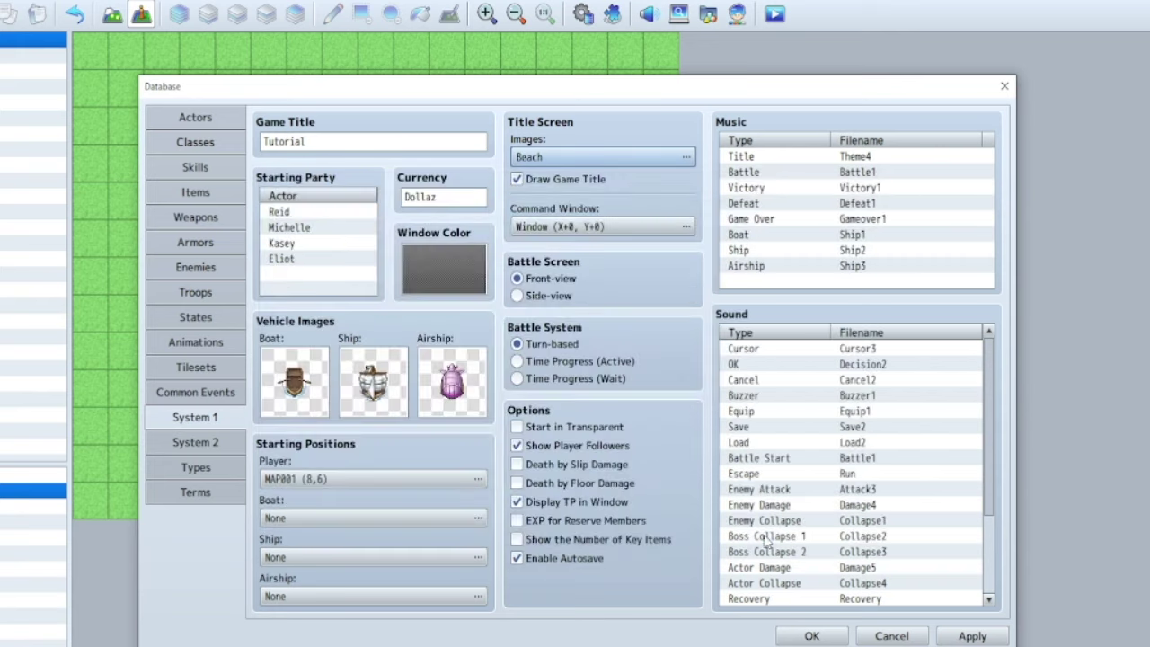
{"action": "double_click", "coordinate": [447, 284]}
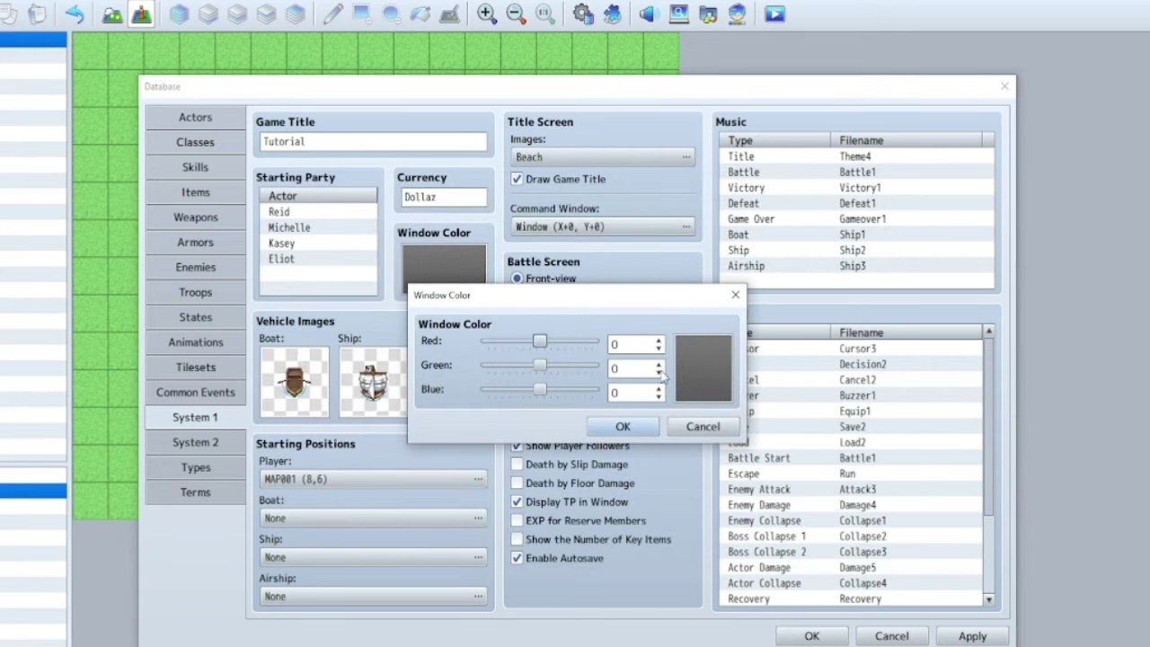
{"action": "left_click_drag", "start_coordinate": [543, 338], "coordinate": [551, 365]}
{"action": "left_click", "coordinate": [703, 427]}
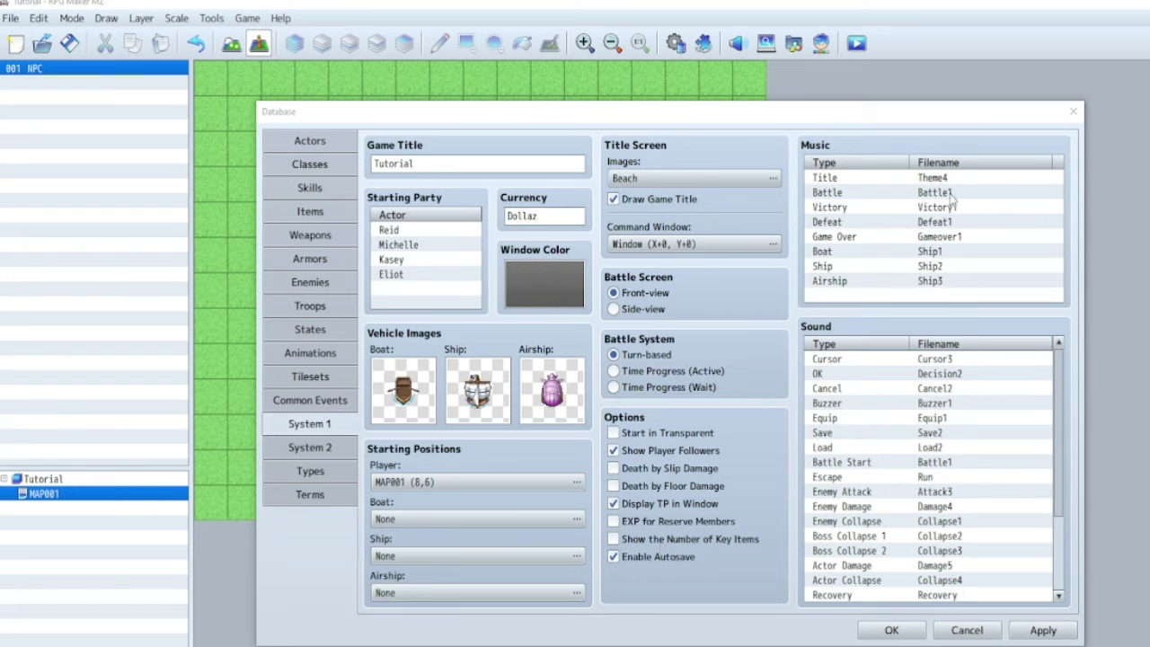
Review the Title, Battle, Victory and Game Over music entries in System 1
{"action": "left_click", "coordinate": [842, 180]}
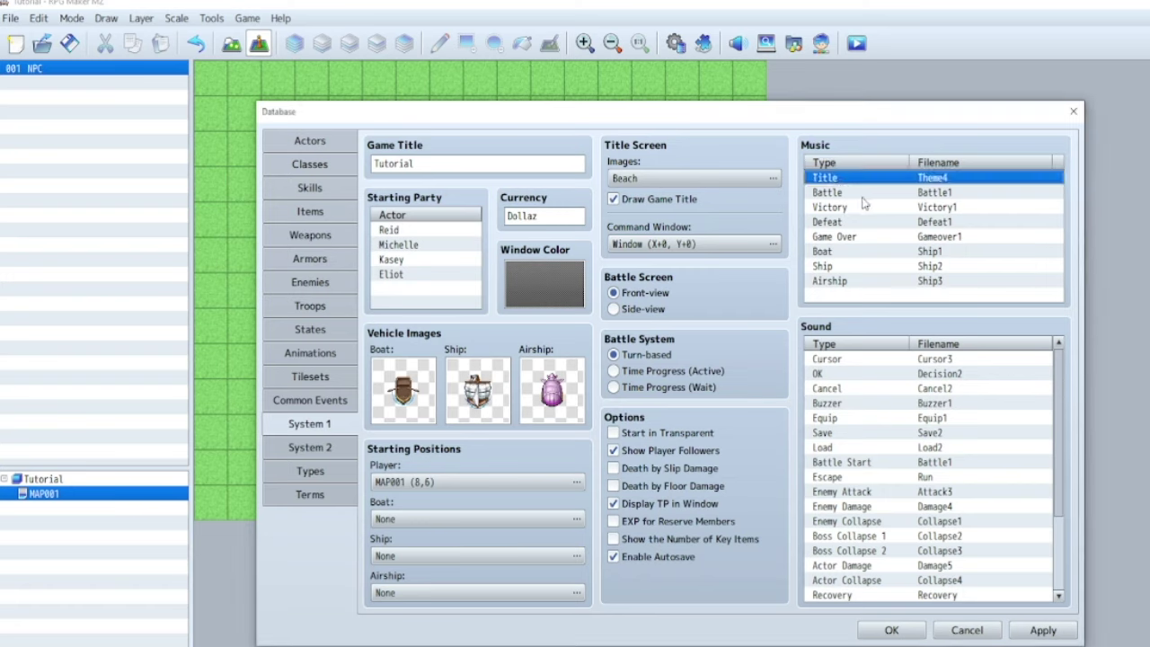
{"action": "left_click", "coordinate": [842, 192]}
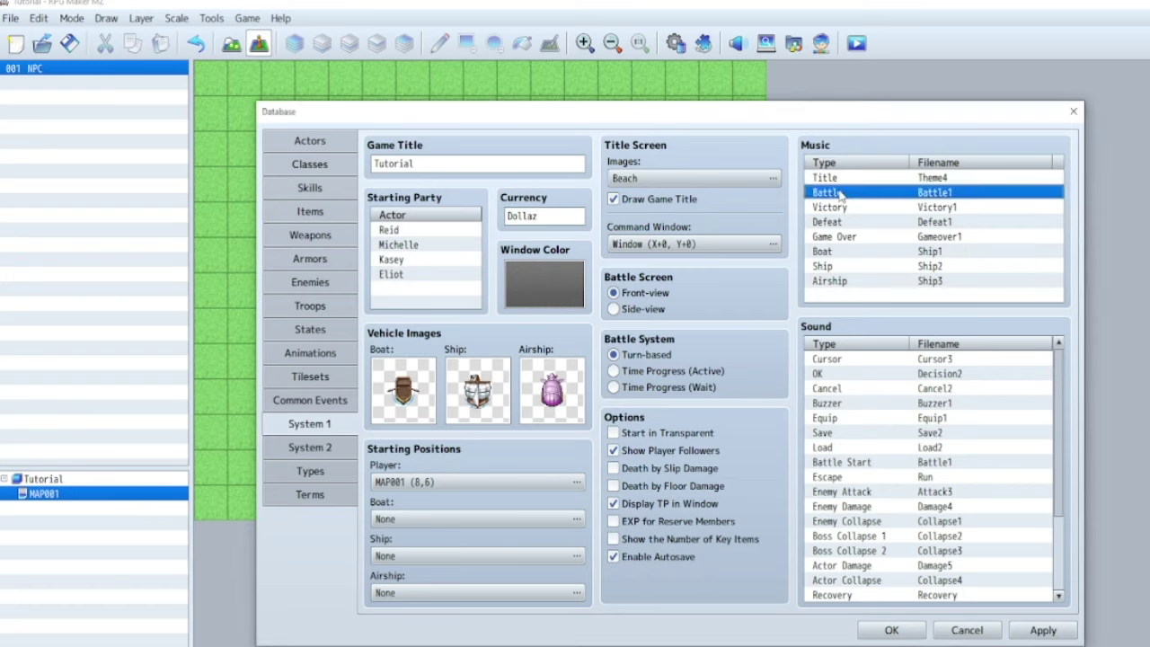
{"action": "left_click", "coordinate": [843, 209]}
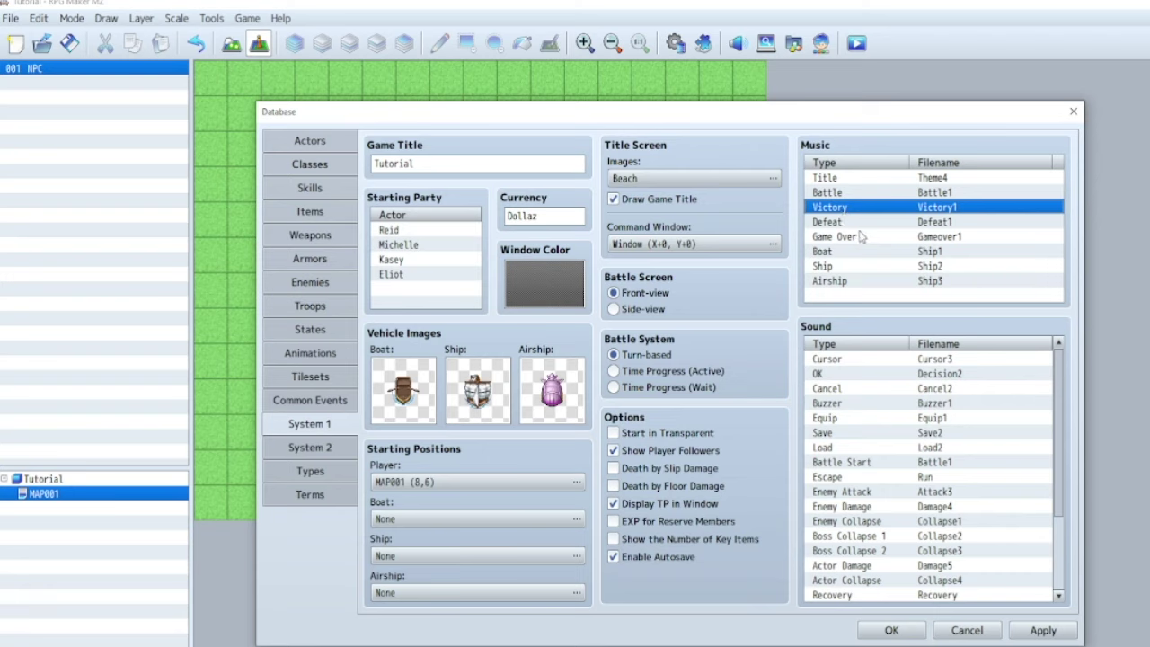
{"action": "left_click", "coordinate": [847, 237]}
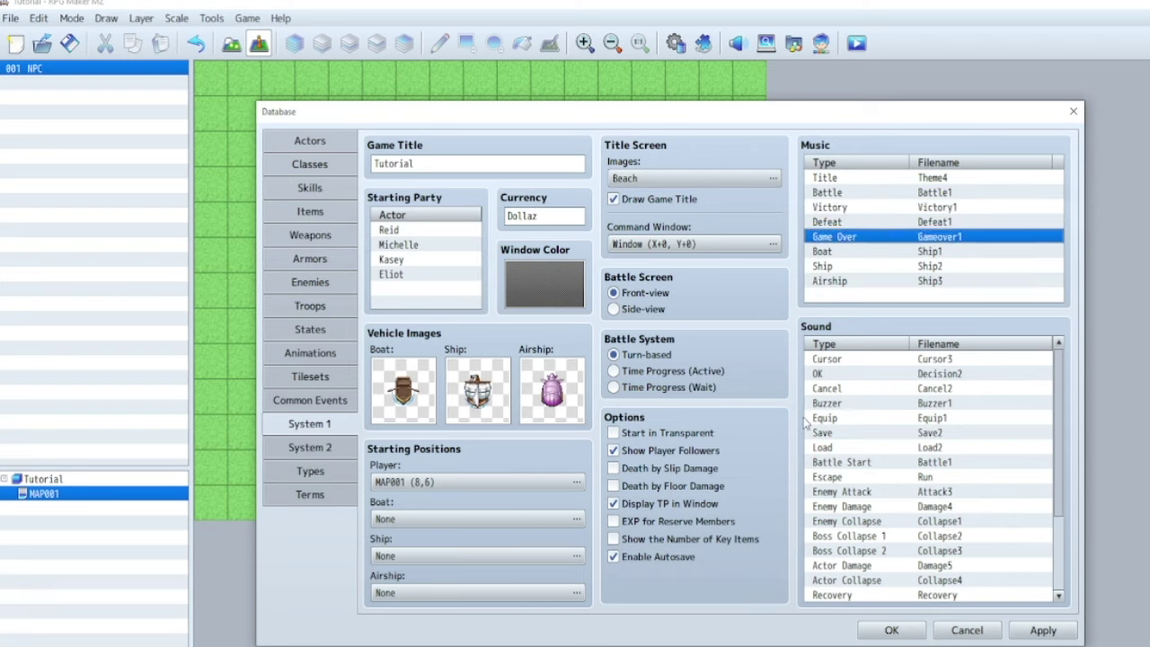
Audition Cursor1–4 and Damage1, then set the Cursor sound effect to Cow
{"action": "double_click", "coordinate": [934, 361]}
{"action": "left_click", "coordinate": [859, 436]}
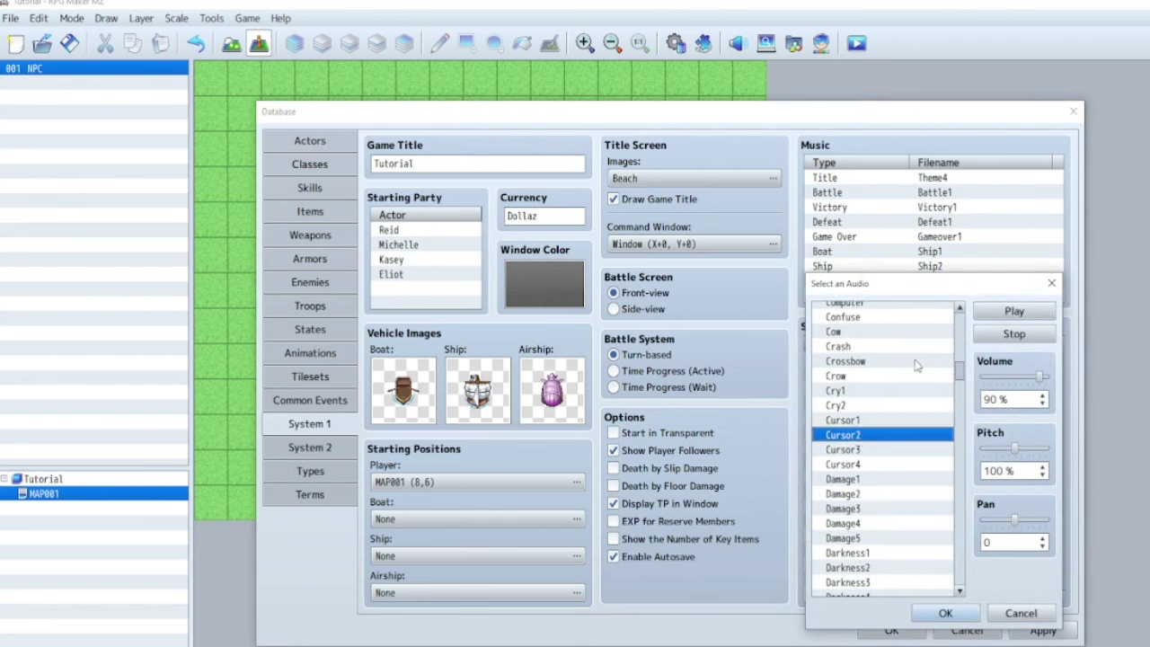
{"action": "left_click", "coordinate": [998, 314]}
{"action": "left_click", "coordinate": [863, 420]}
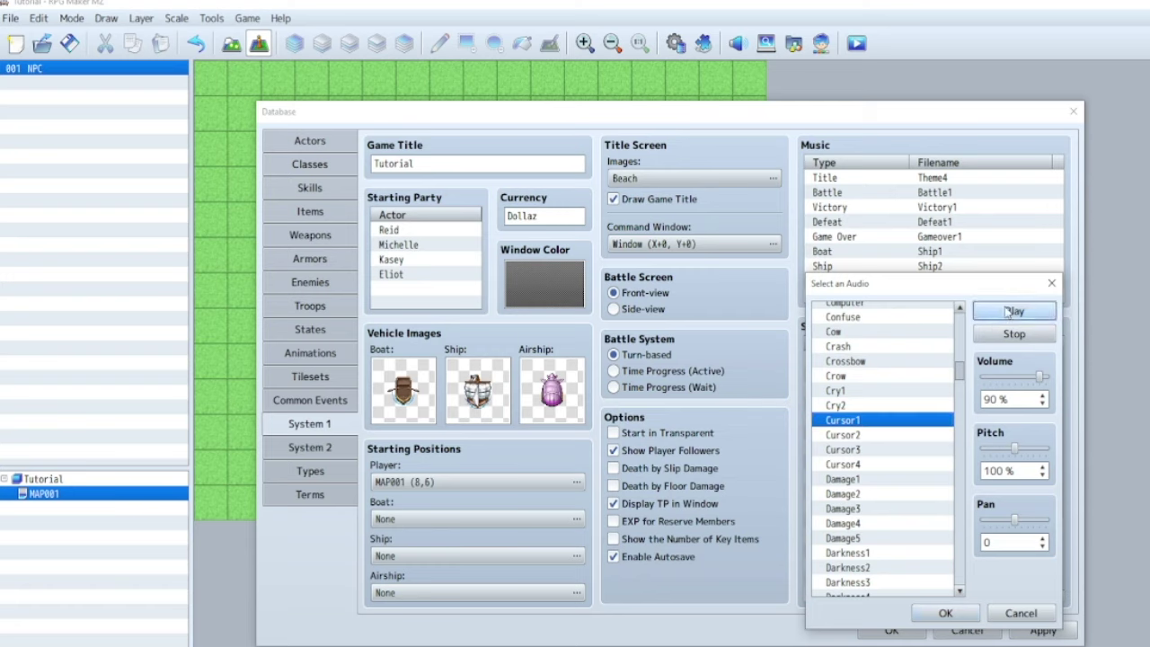
{"action": "left_click", "coordinate": [839, 451]}
{"action": "left_click", "coordinate": [996, 314]}
{"action": "left_click", "coordinate": [843, 465]}
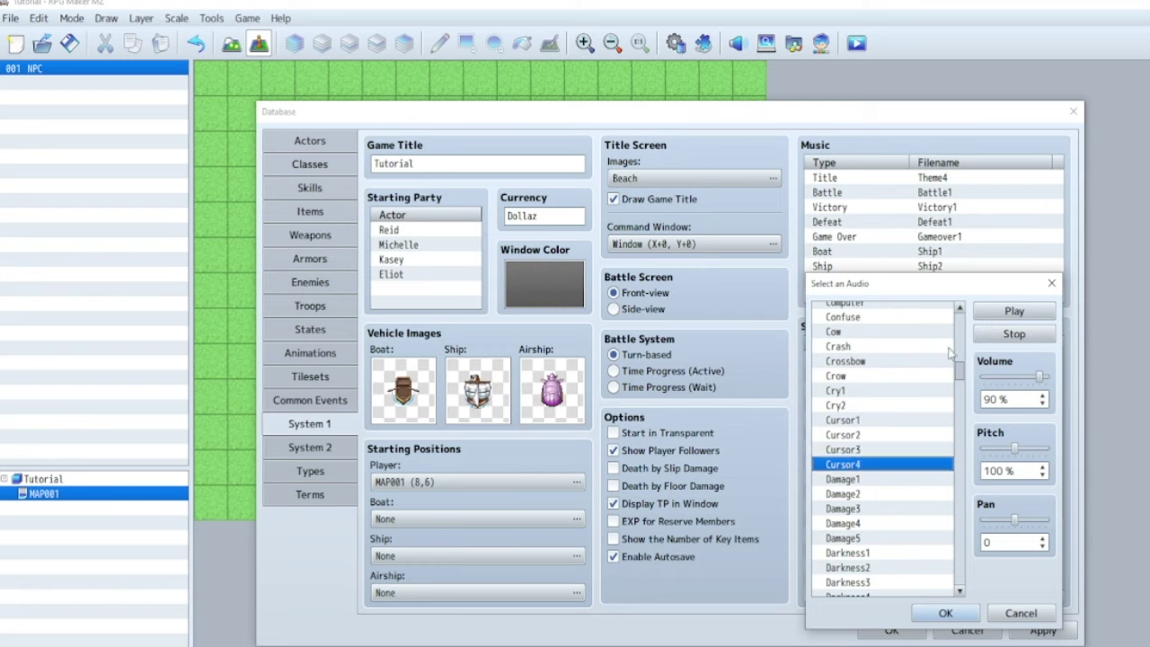
{"action": "left_click", "coordinate": [991, 316]}
{"action": "left_click", "coordinate": [856, 479]}
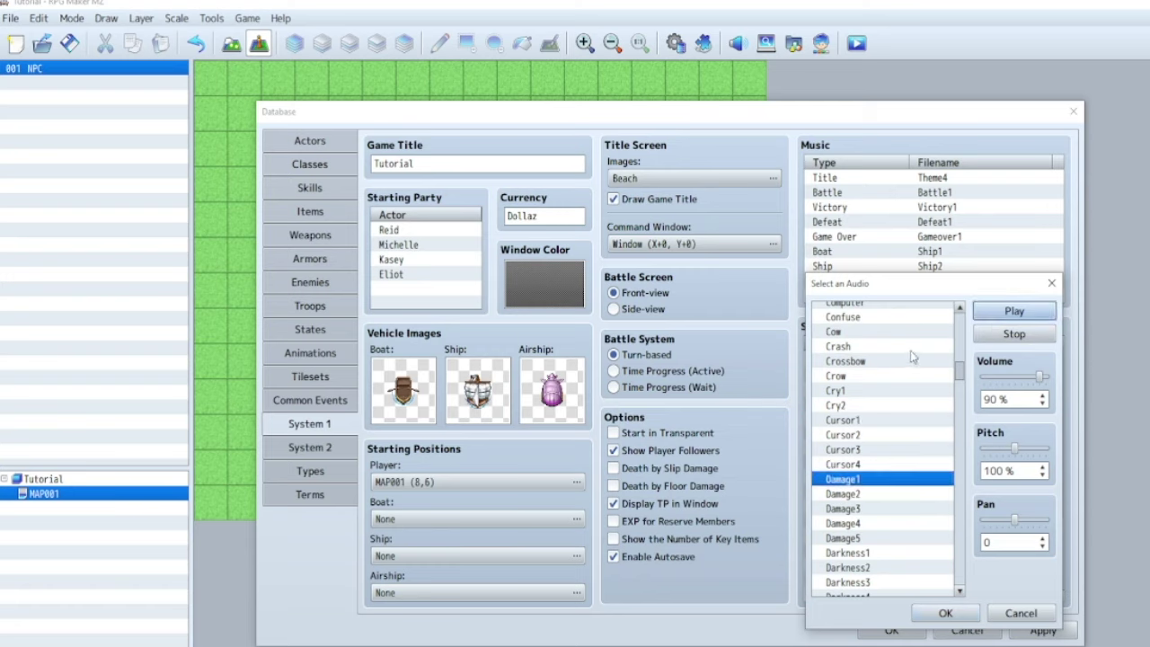
{"action": "left_click", "coordinate": [850, 331]}
{"action": "left_click", "coordinate": [1012, 312]}
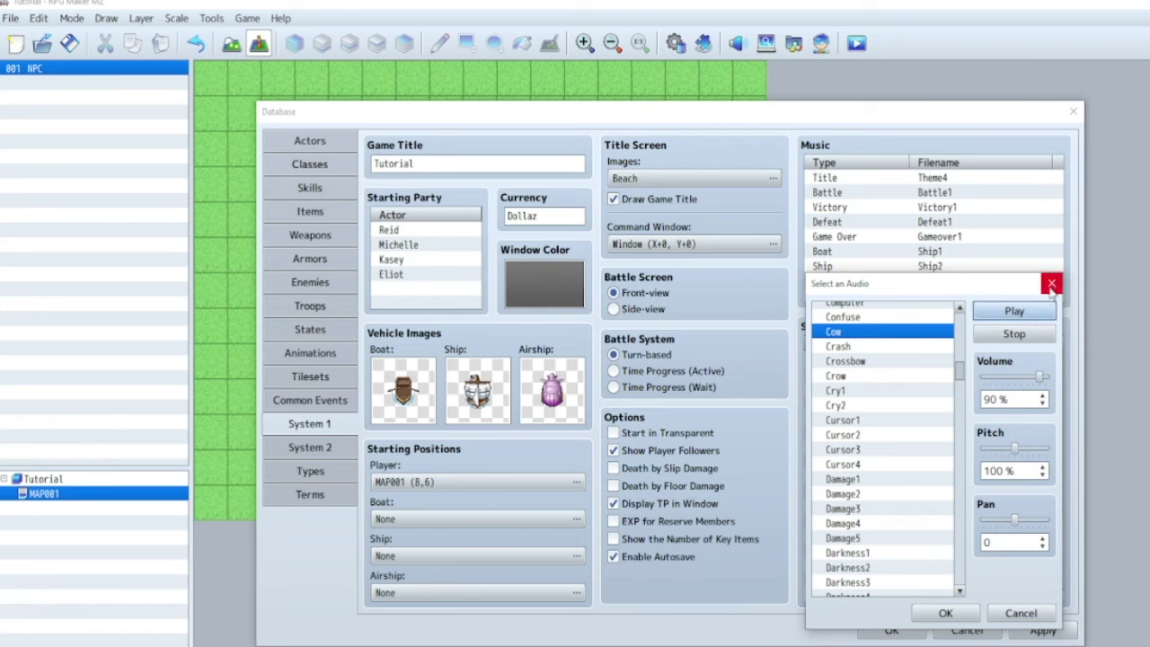
{"action": "left_click", "coordinate": [968, 616]}
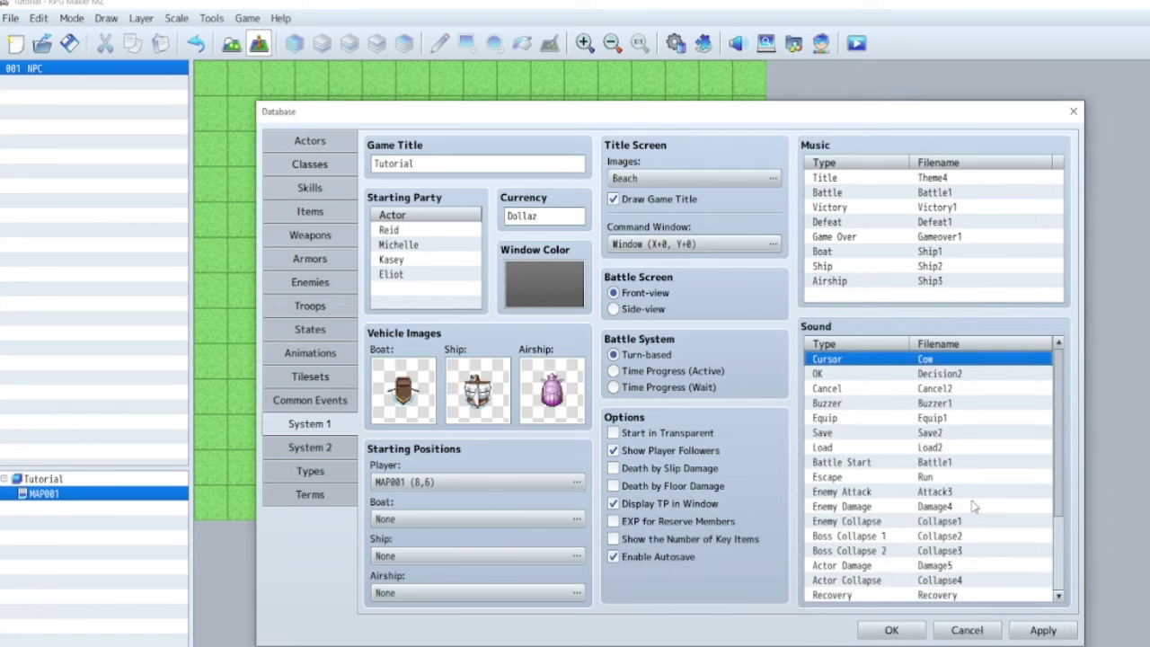
Scroll through the remaining System 1 settings and move to System 2
{"action": "scroll", "coordinate": [895, 377], "scroll_direction": "down", "scroll_amount": 1}
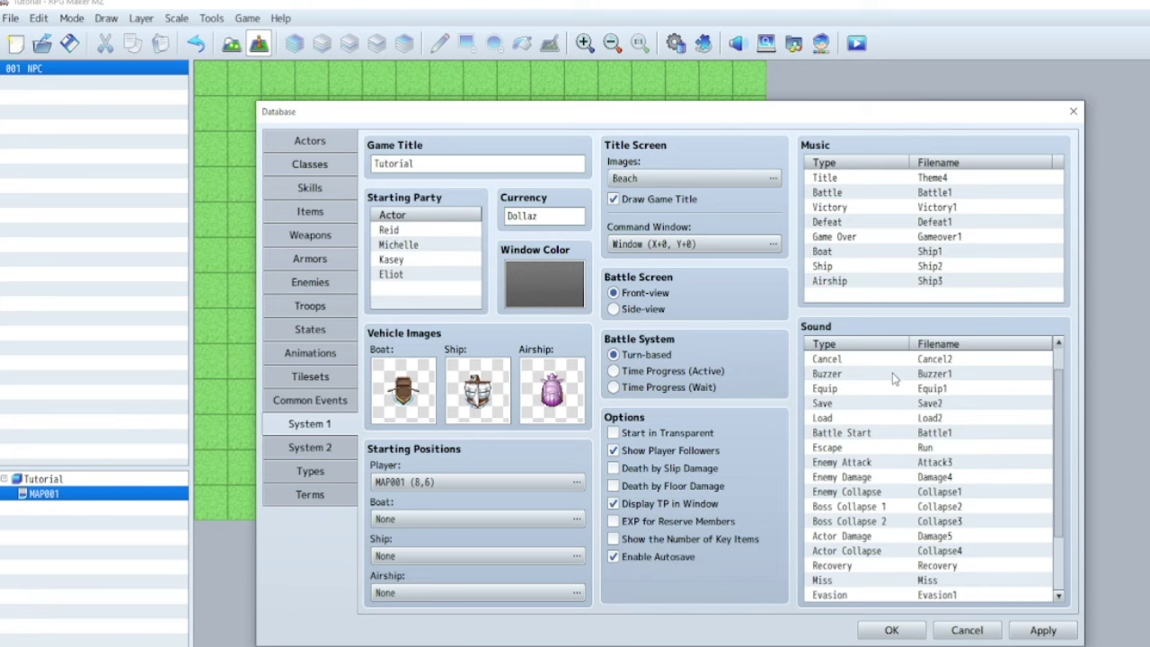
{"action": "scroll", "coordinate": [894, 377], "scroll_direction": "down", "scroll_amount": 3}
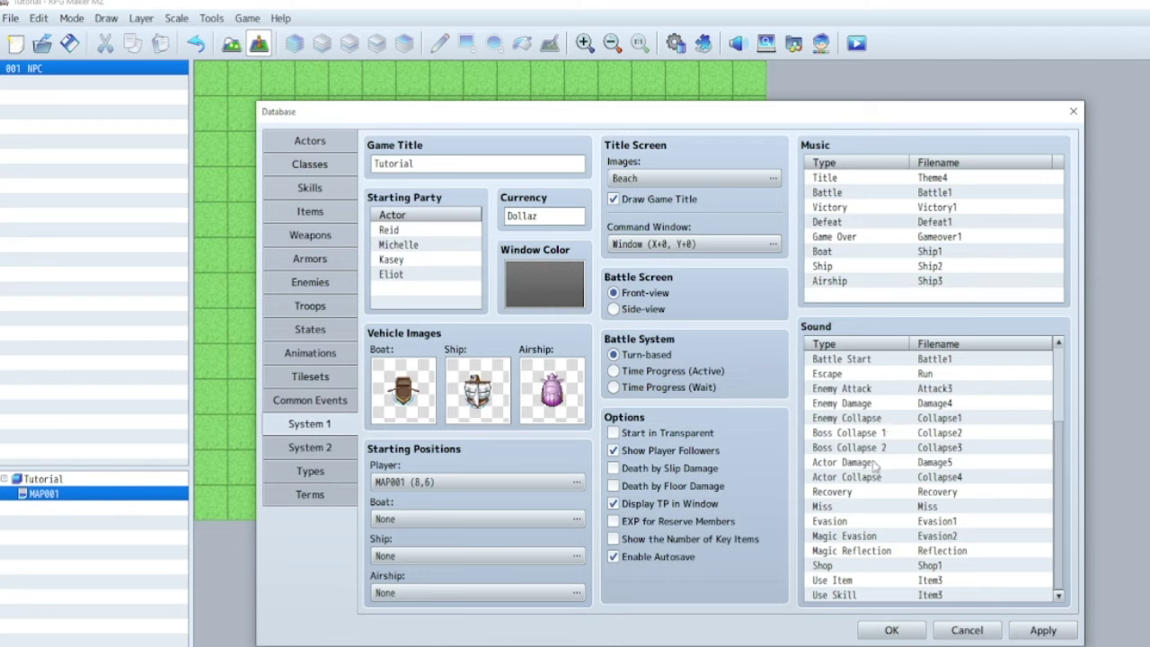
{"action": "mouse_move", "coordinate": [873, 464]}
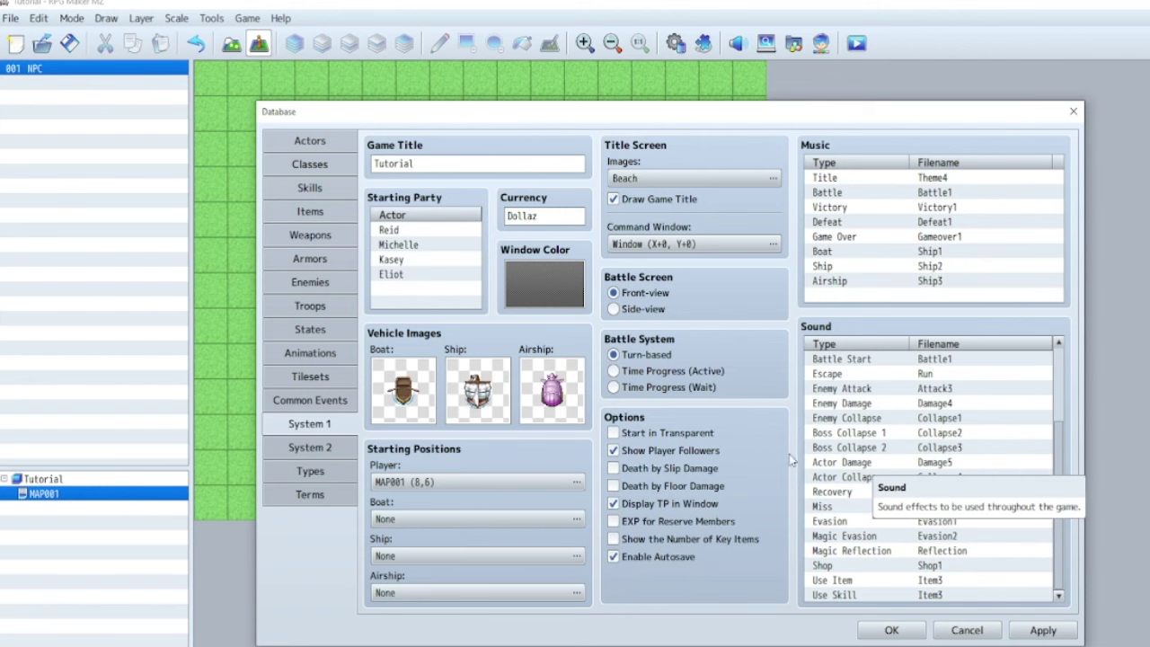
{"action": "left_click", "coordinate": [334, 449]}
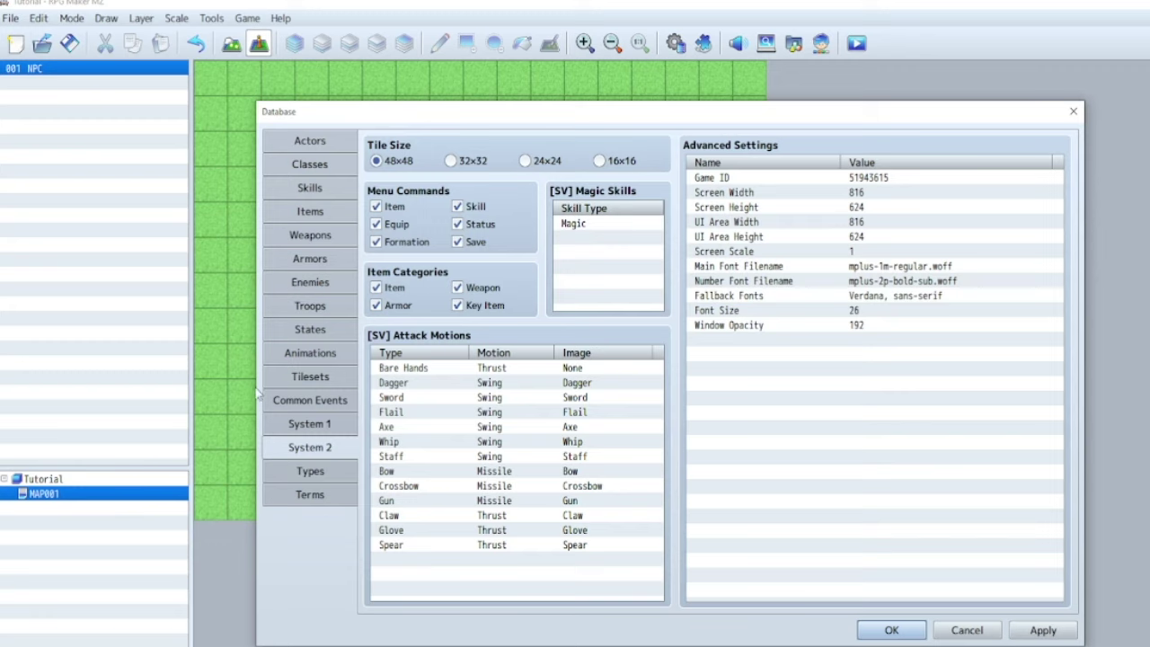
Inspect System 2's screen size, UI area, font filenames, font size and window opacity settings
{"action": "left_click", "coordinate": [732, 197]}
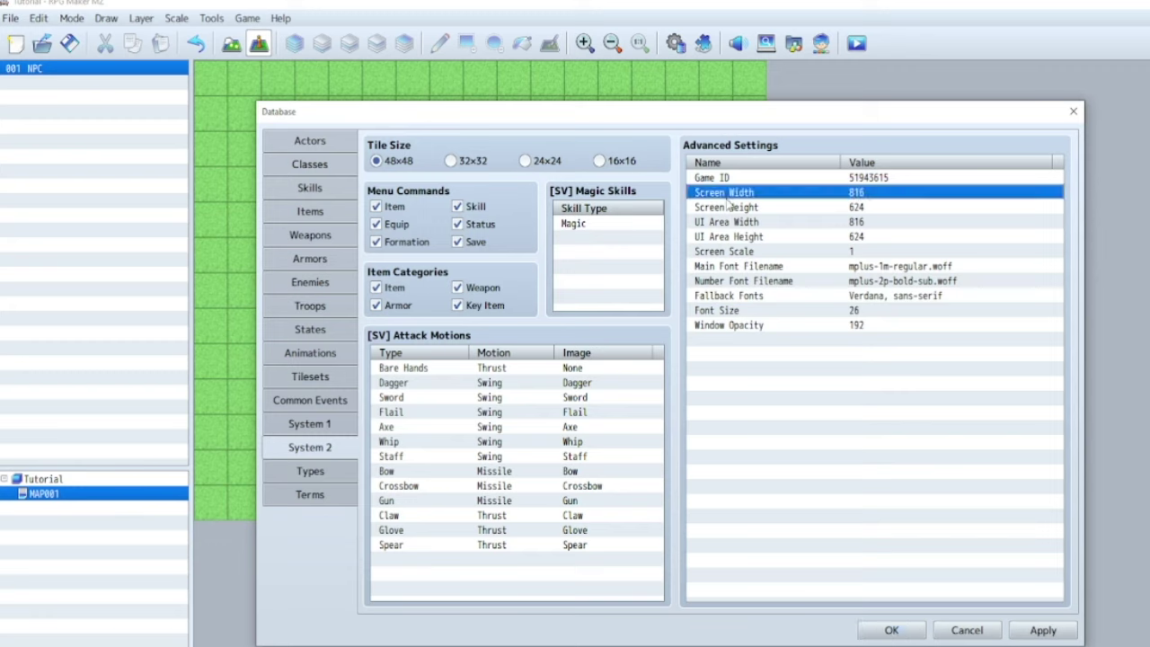
{"action": "left_click", "coordinate": [728, 207]}
{"action": "left_click", "coordinate": [750, 224]}
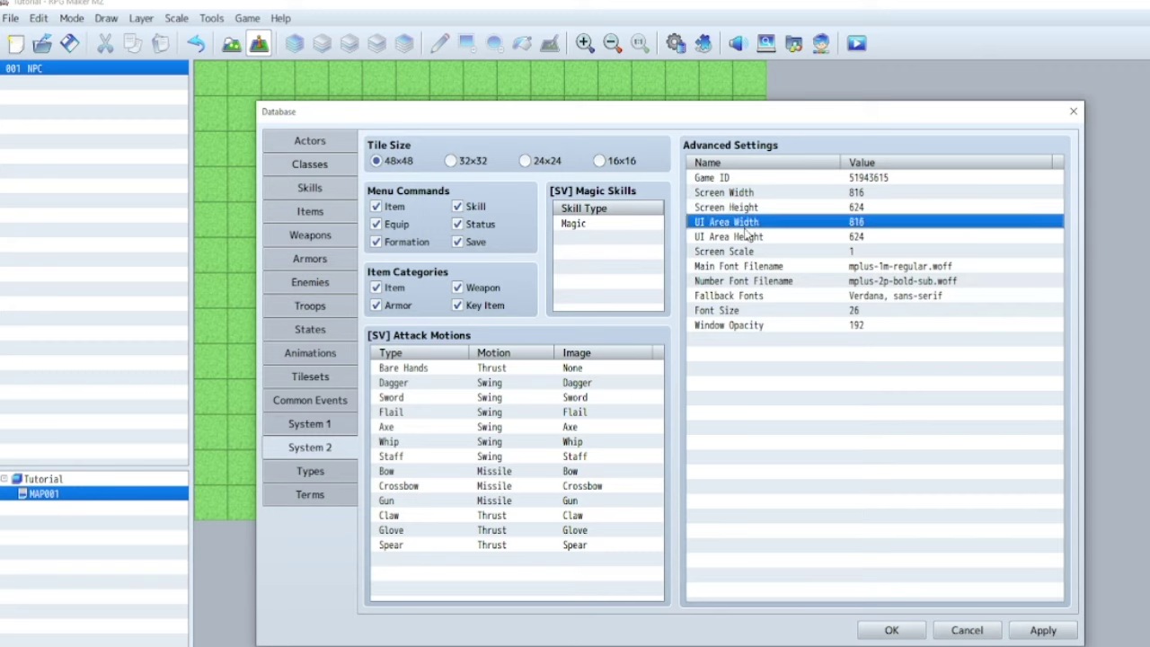
{"action": "left_click", "coordinate": [745, 234]}
{"action": "left_click", "coordinate": [739, 266]}
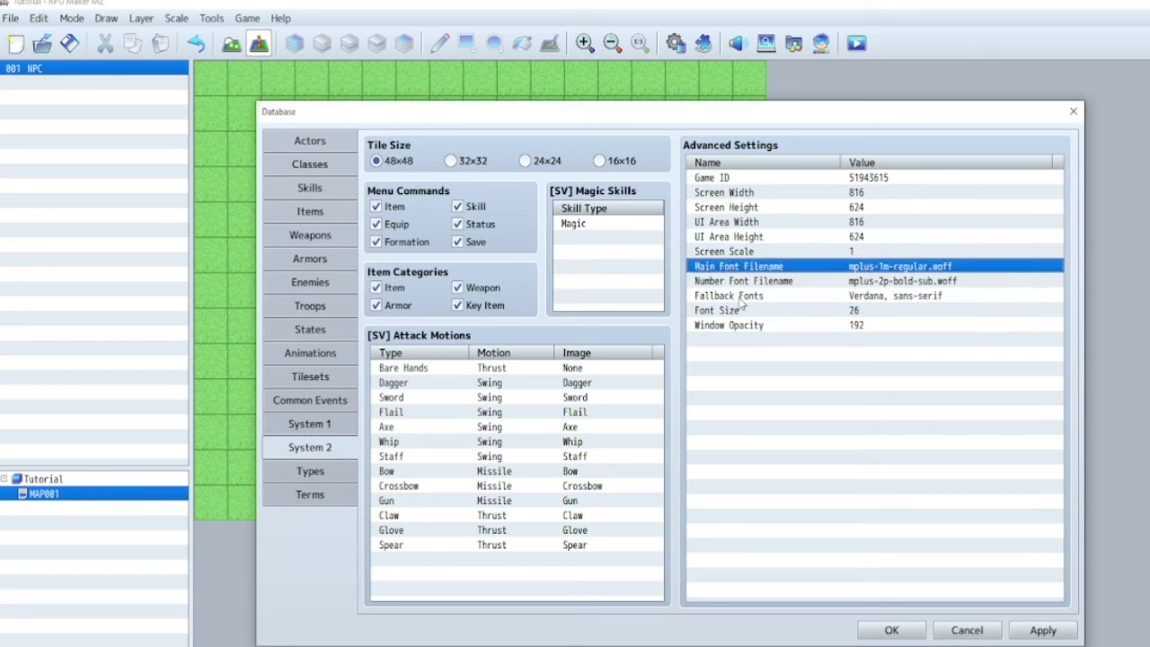
{"action": "left_click", "coordinate": [743, 297]}
{"action": "left_click", "coordinate": [745, 327]}
{"action": "left_click", "coordinate": [743, 313]}
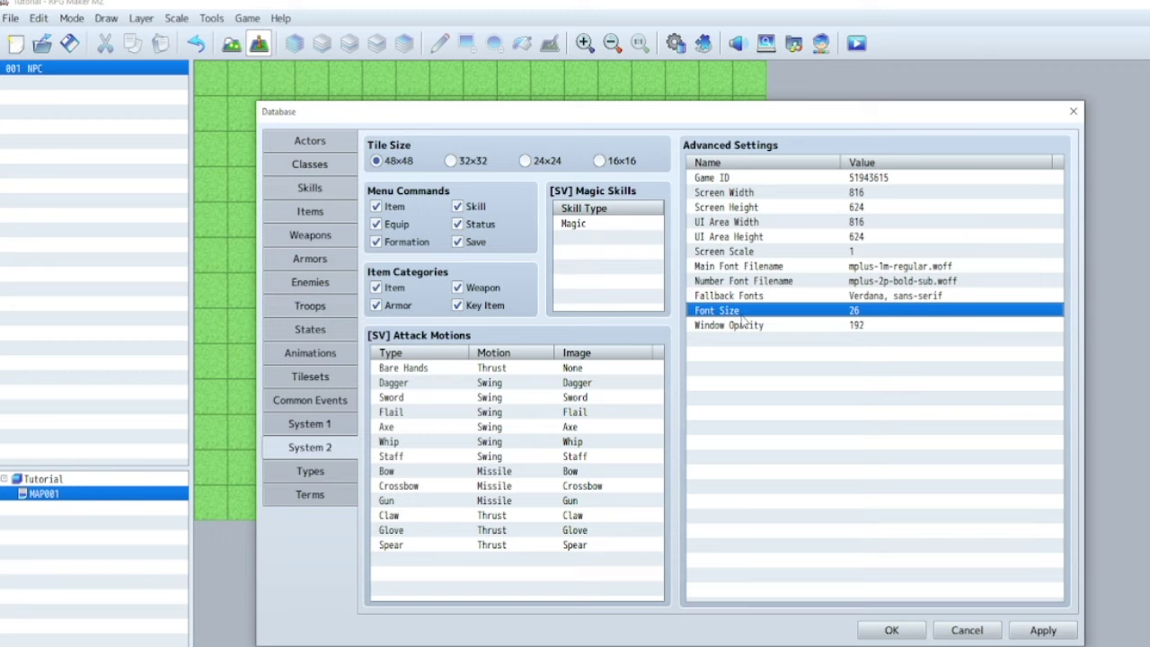
{"action": "left_click", "coordinate": [773, 266]}
{"action": "left_click", "coordinate": [766, 283]}
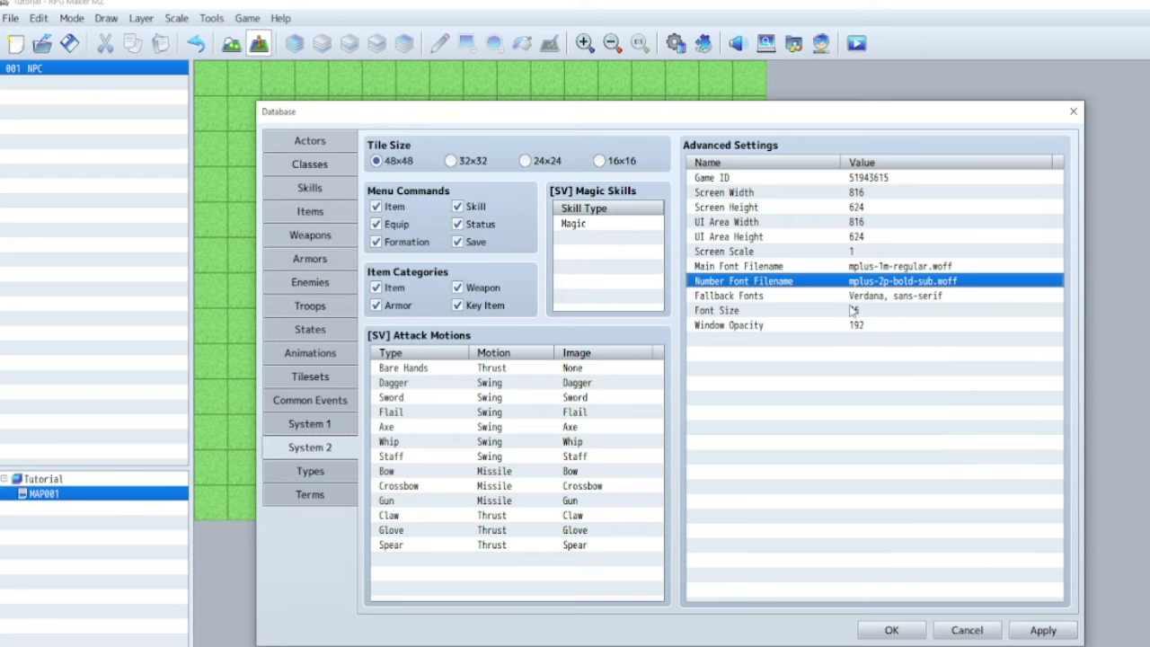
{"action": "left_click", "coordinate": [966, 631]}
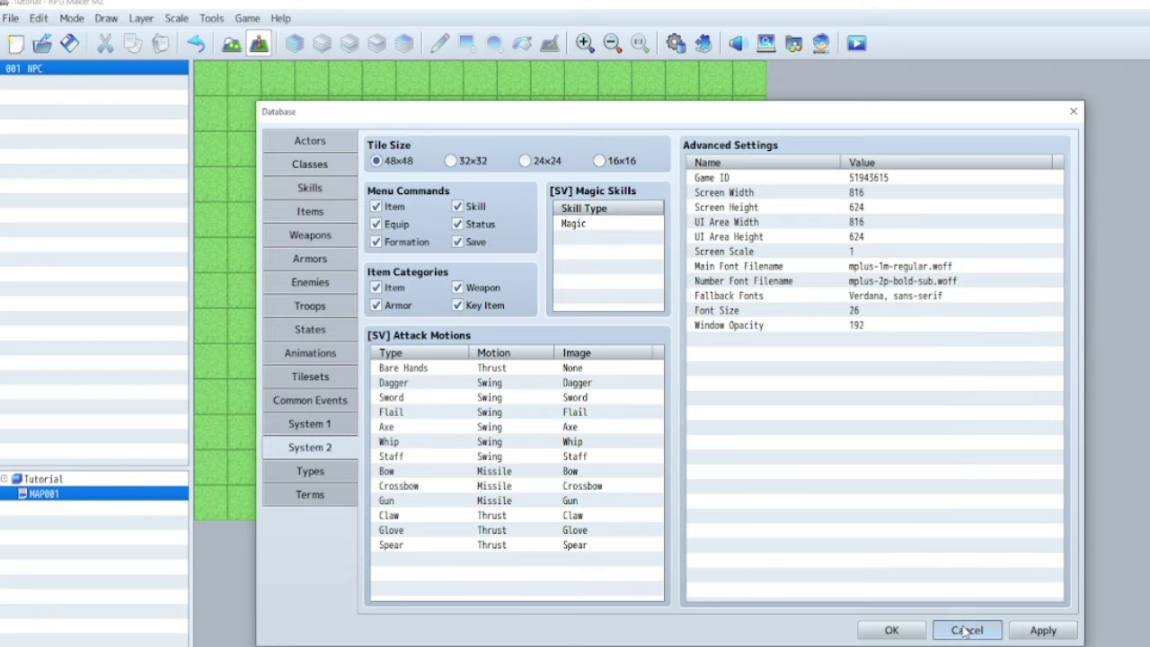
Go through the Types page on to the Terms page of the Database
{"action": "left_click", "coordinate": [339, 475]}
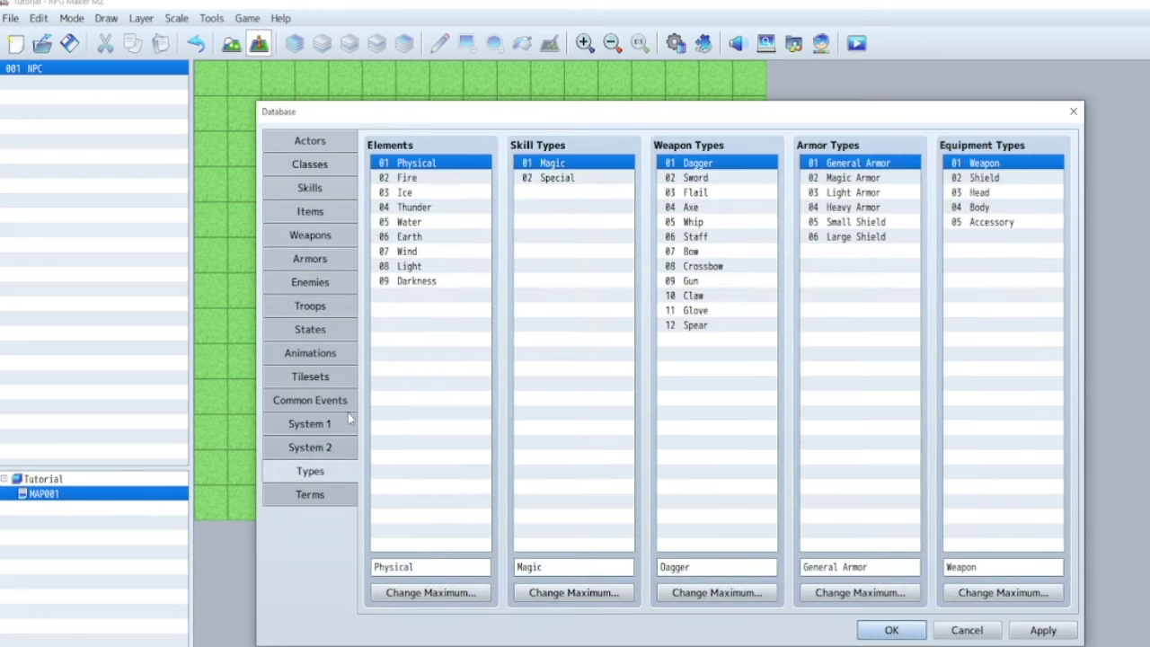
{"action": "left_click", "coordinate": [319, 494]}
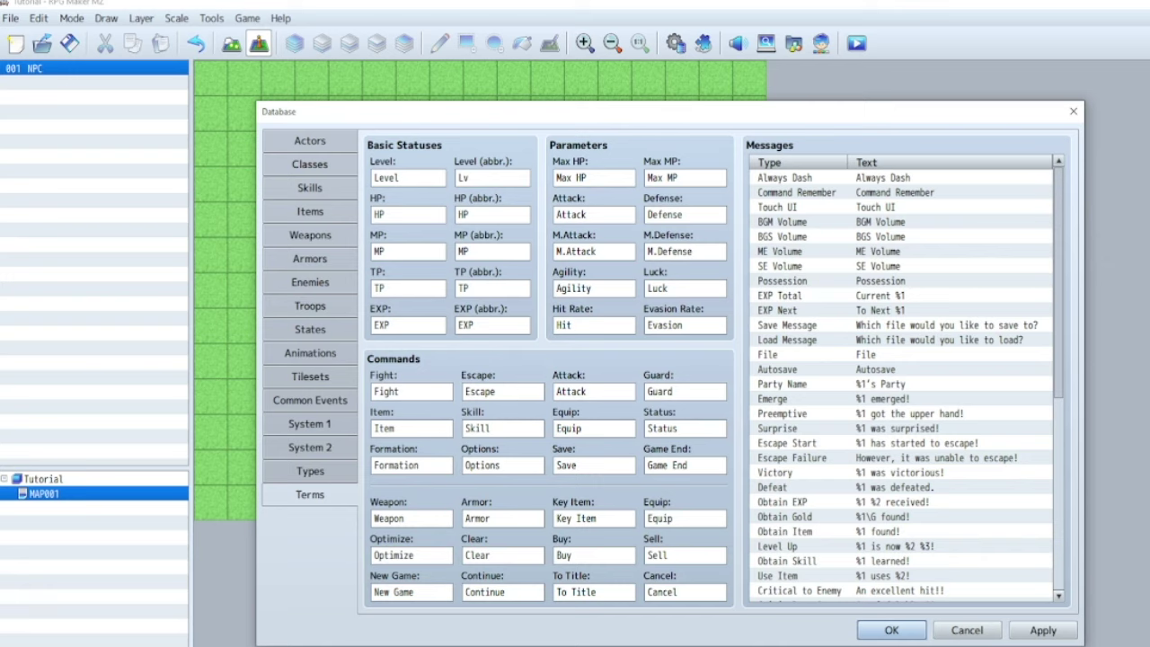
Change the New Game command term to 'New Party' and apply the database changes
{"action": "left_click", "coordinate": [422, 592]}
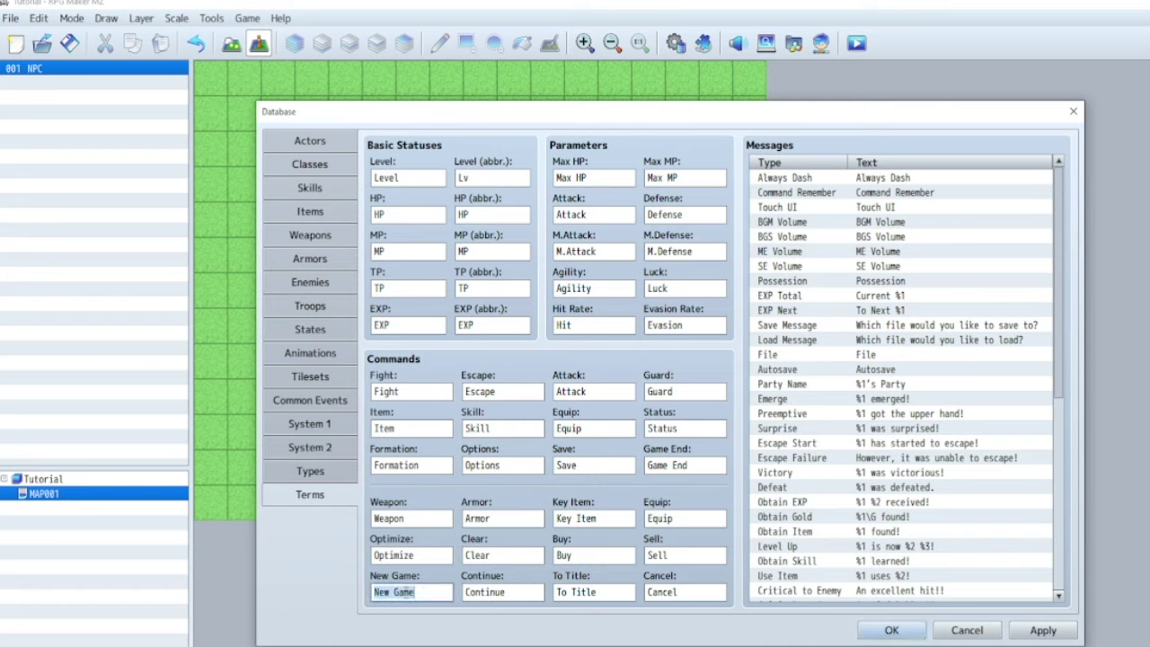
{"action": "left_click_drag", "start_coordinate": [424, 594], "coordinate": [396, 592]}
{"action": "type", "text": "Party"}
{"action": "left_click", "coordinate": [897, 631]}
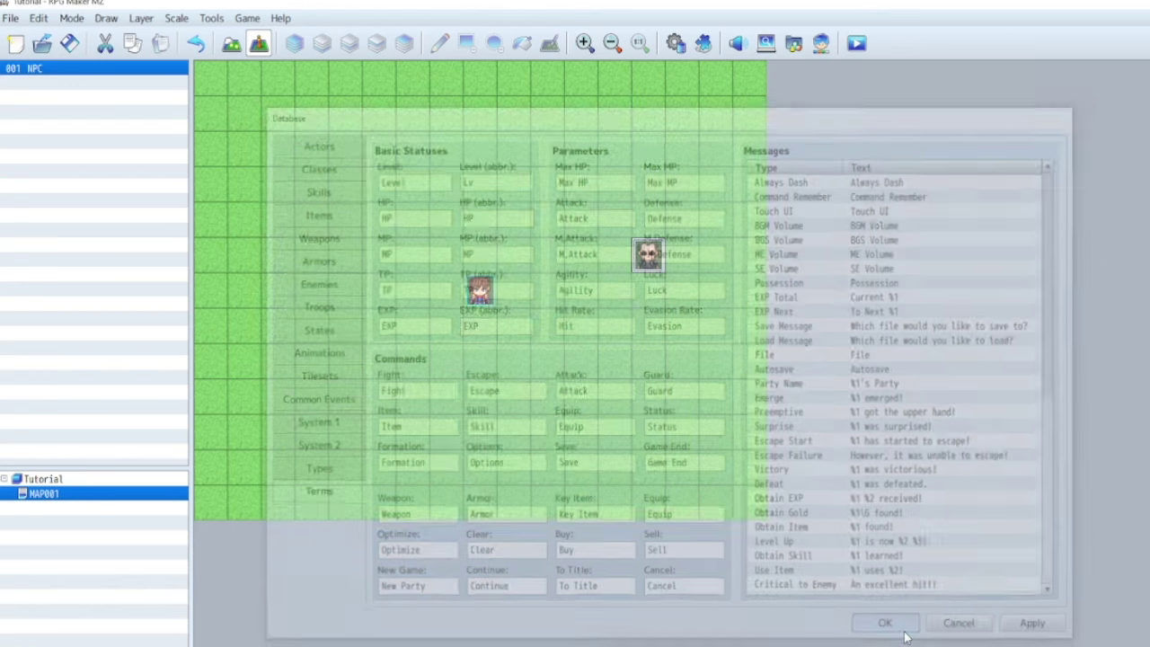
Save and playtest the game to check the new title command, then close the test
{"action": "left_click", "coordinate": [862, 43]}
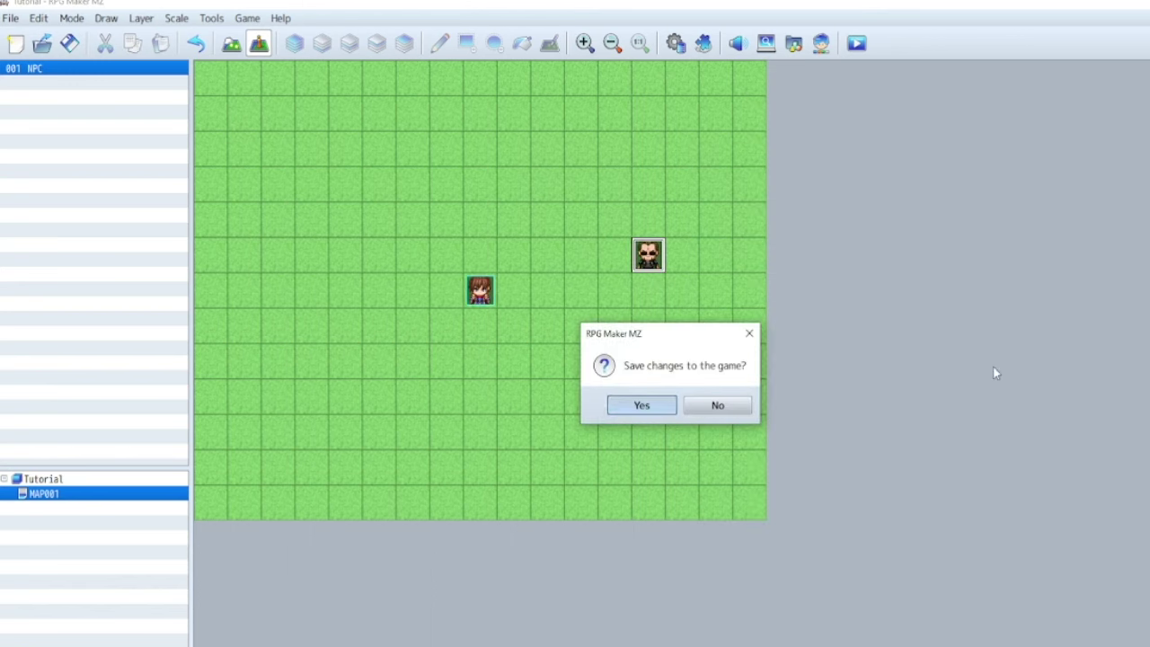
{"action": "key", "text": "Return"}
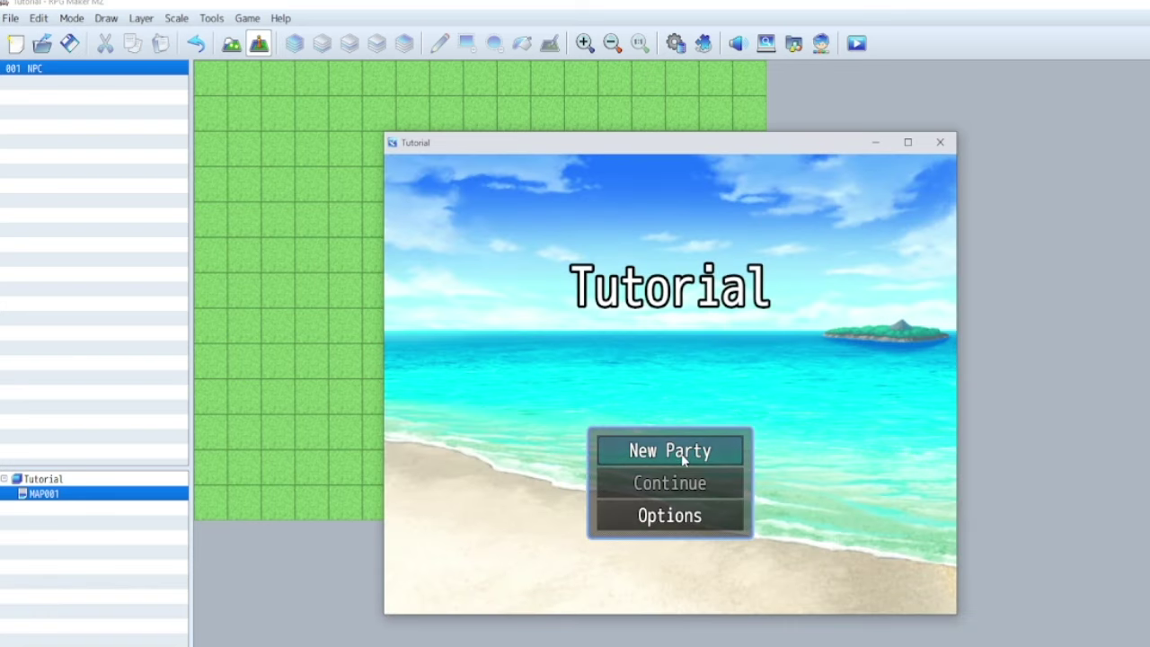
{"action": "left_click", "coordinate": [939, 142]}
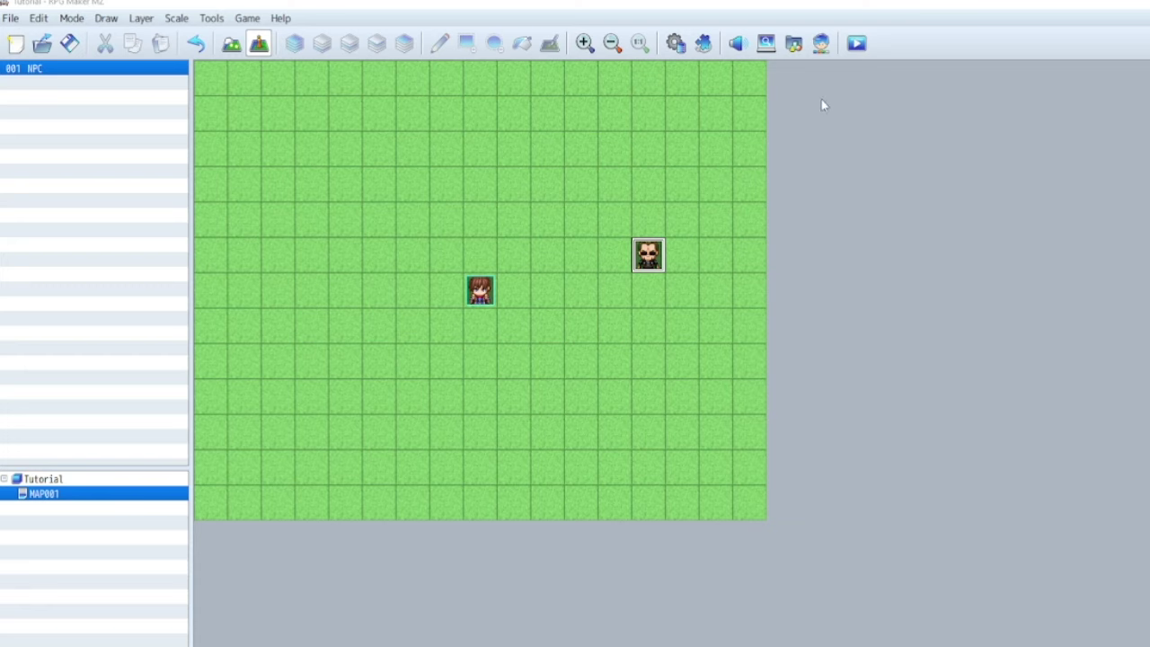
In the Character Generator, try several male face shapes and settle on one
{"action": "left_click", "coordinate": [821, 46]}
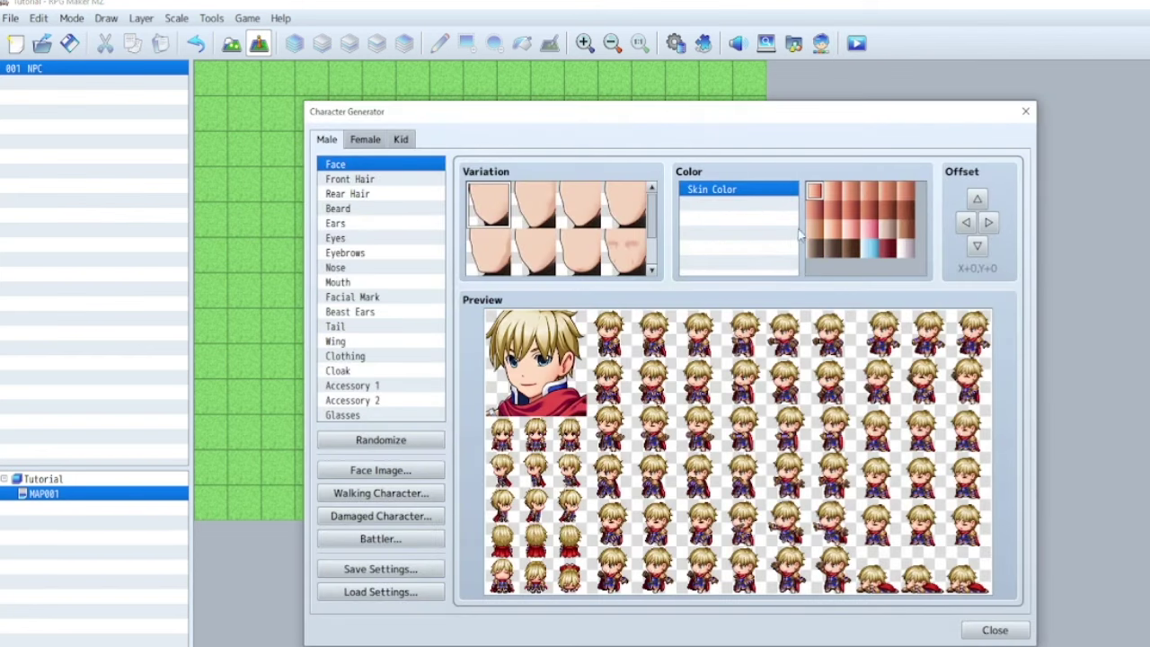
{"action": "left_click", "coordinate": [541, 219]}
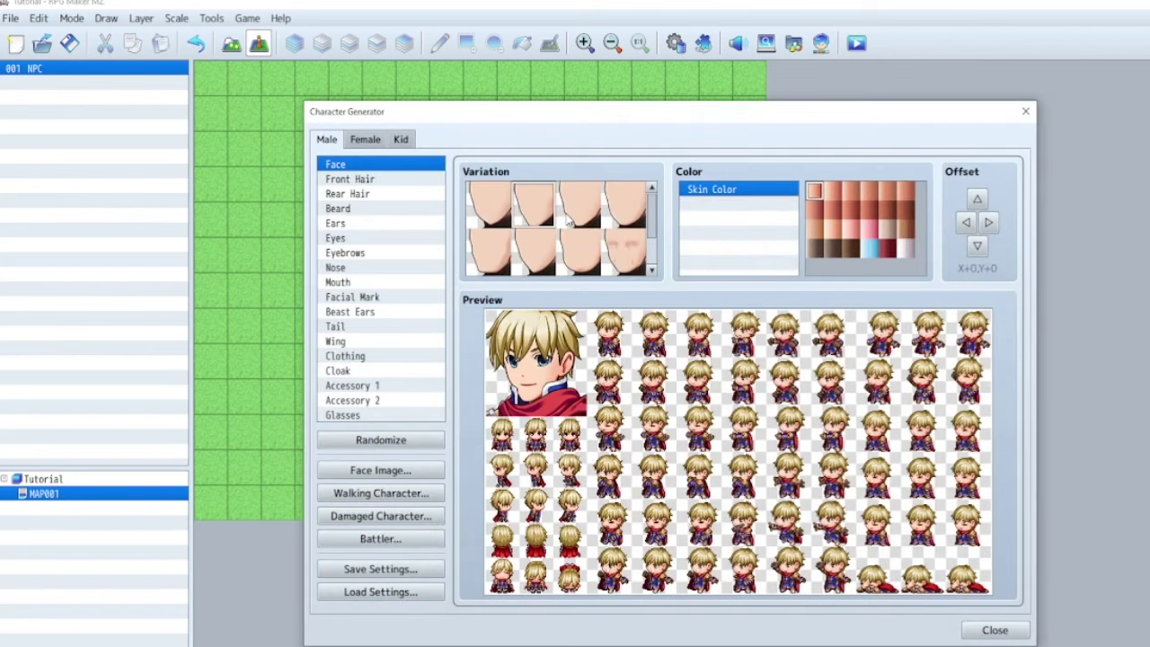
{"action": "left_click", "coordinate": [571, 220]}
{"action": "left_click", "coordinate": [626, 213]}
{"action": "left_click", "coordinate": [489, 251]}
{"action": "left_click", "coordinate": [578, 252]}
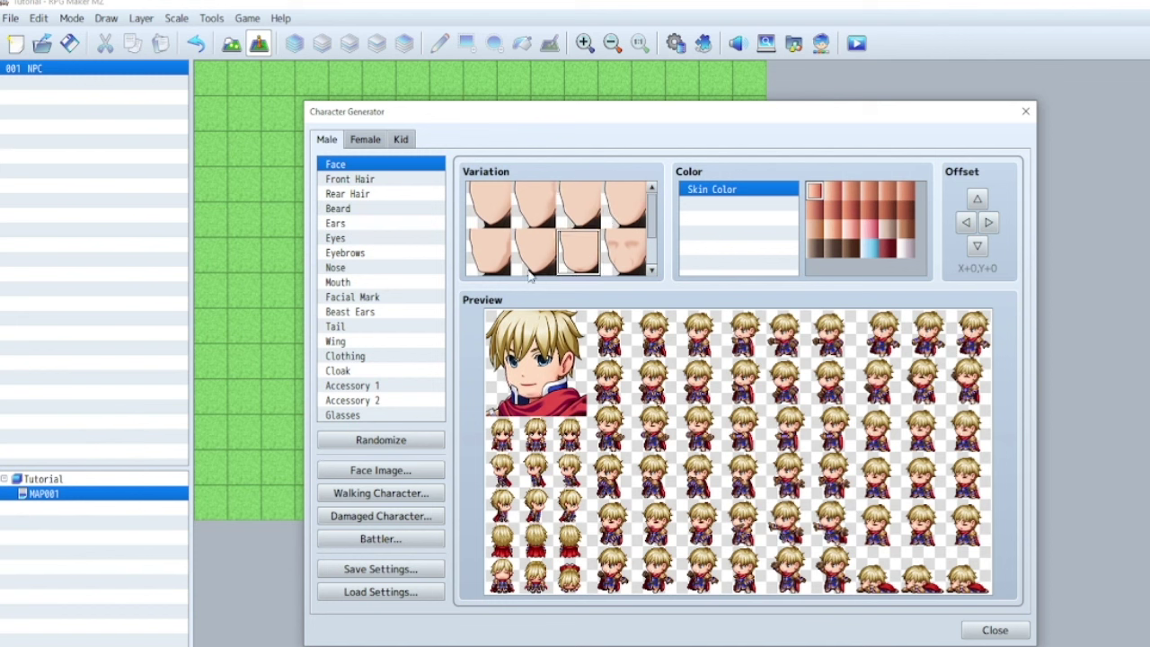
{"action": "left_click", "coordinate": [535, 252]}
Choose a front hair style and dye the hair teal green
{"action": "left_click", "coordinate": [348, 179]}
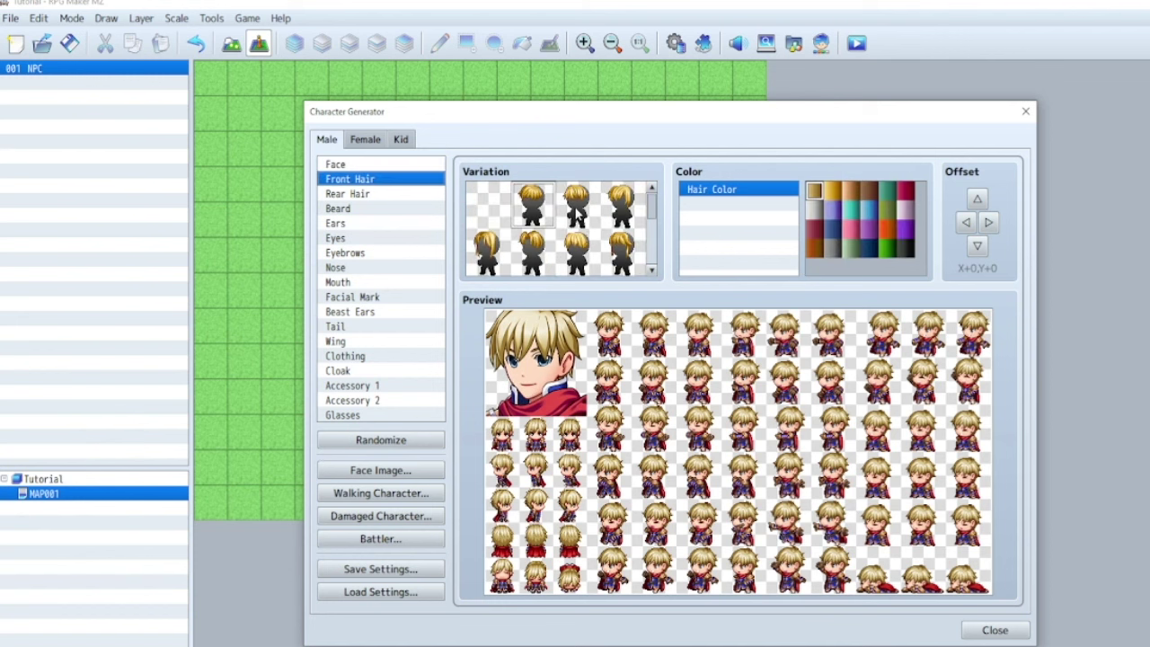
{"action": "left_click", "coordinate": [622, 206]}
{"action": "left_click", "coordinate": [620, 253]}
{"action": "left_click", "coordinate": [568, 253]}
{"action": "left_click", "coordinate": [887, 191]}
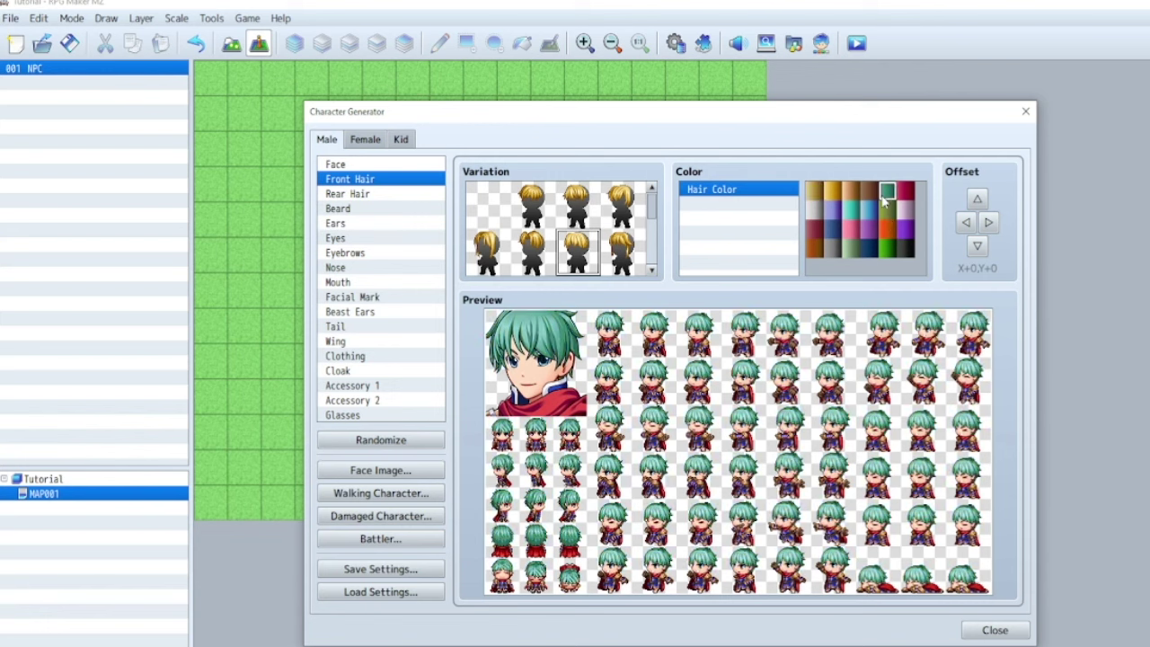
Pick a shorter rear hair style and leave the character without a beard
{"action": "left_click", "coordinate": [387, 193]}
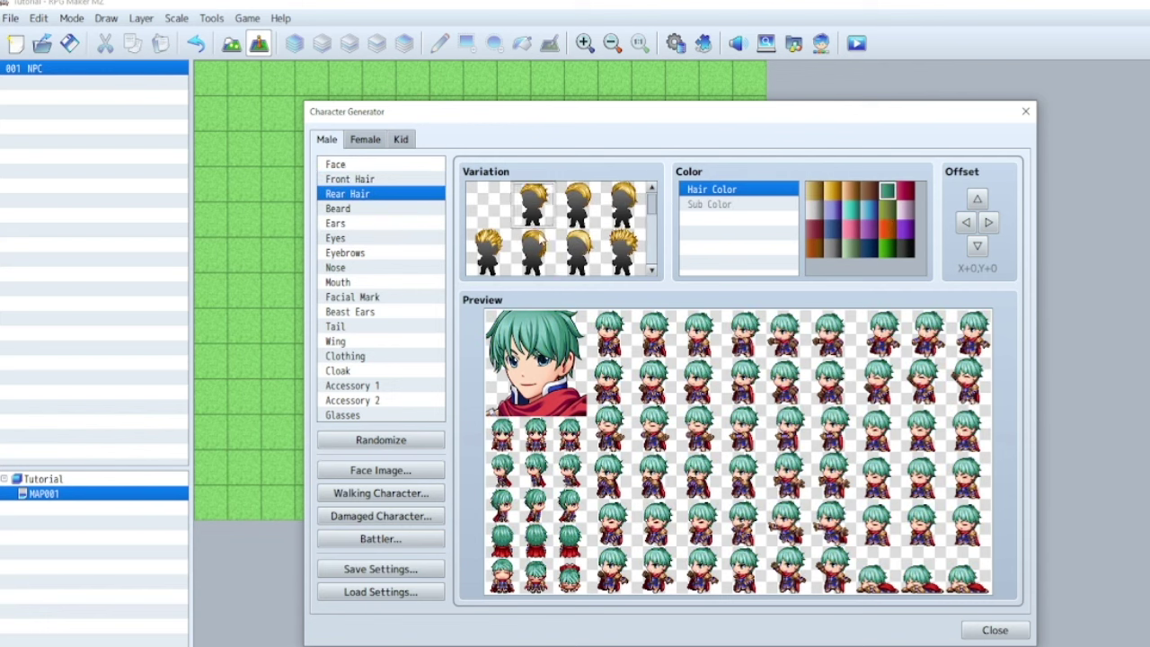
{"action": "left_click", "coordinate": [537, 240]}
{"action": "left_click", "coordinate": [579, 256]}
{"action": "left_click", "coordinate": [359, 208]}
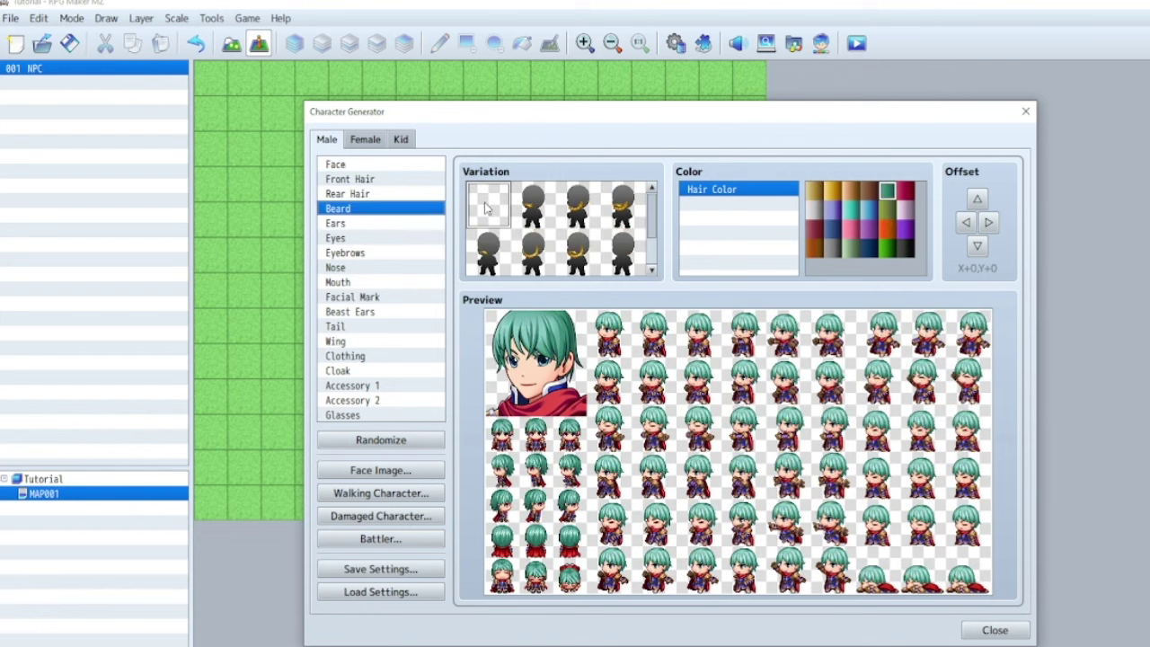
{"action": "left_click", "coordinate": [625, 256]}
{"action": "left_click", "coordinate": [501, 212]}
Give the character pointed elf ears and choose eyebrow, nose and mouth shapes
{"action": "left_click", "coordinate": [397, 224]}
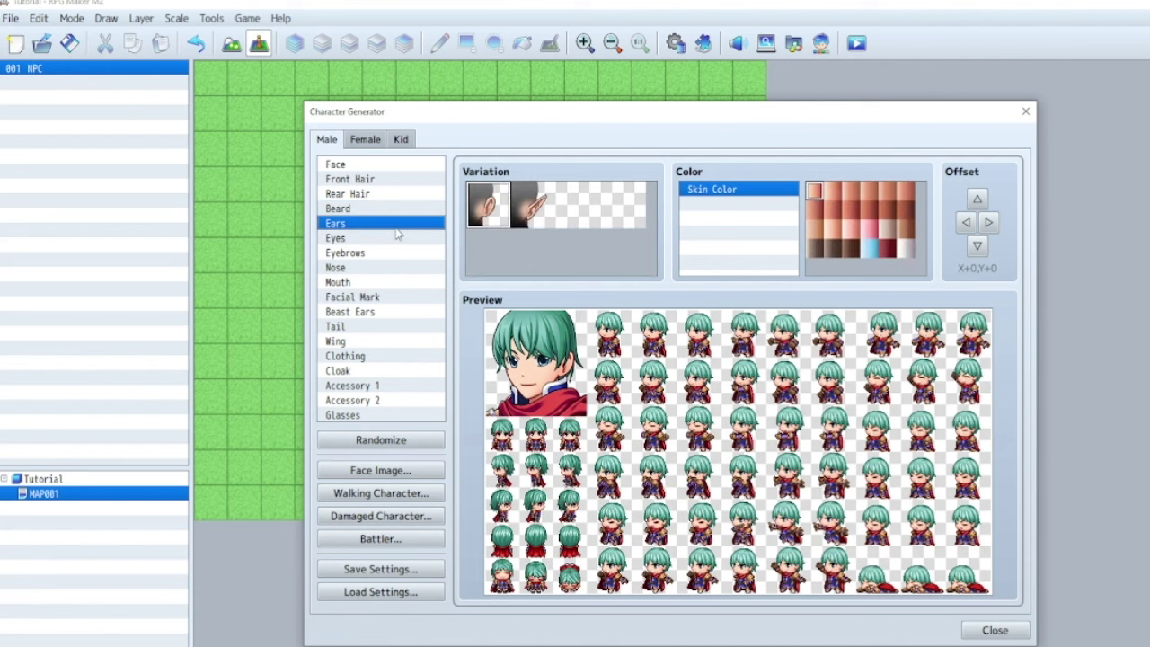
{"action": "left_click", "coordinate": [542, 212]}
{"action": "left_click", "coordinate": [375, 253]}
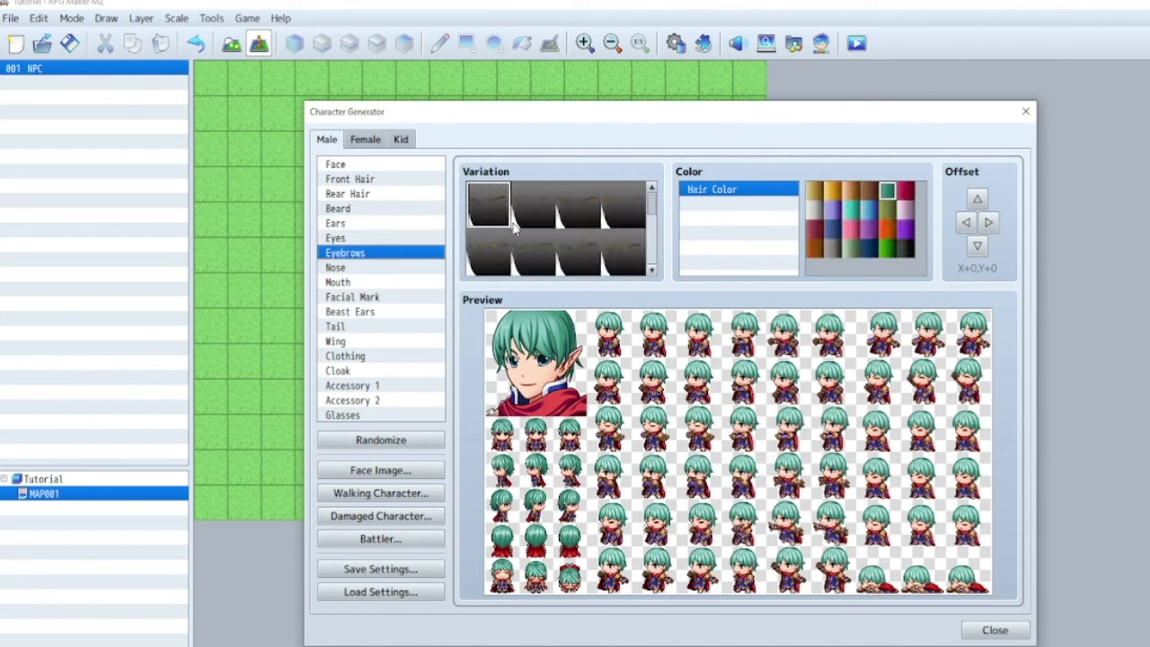
{"action": "left_click", "coordinate": [584, 255]}
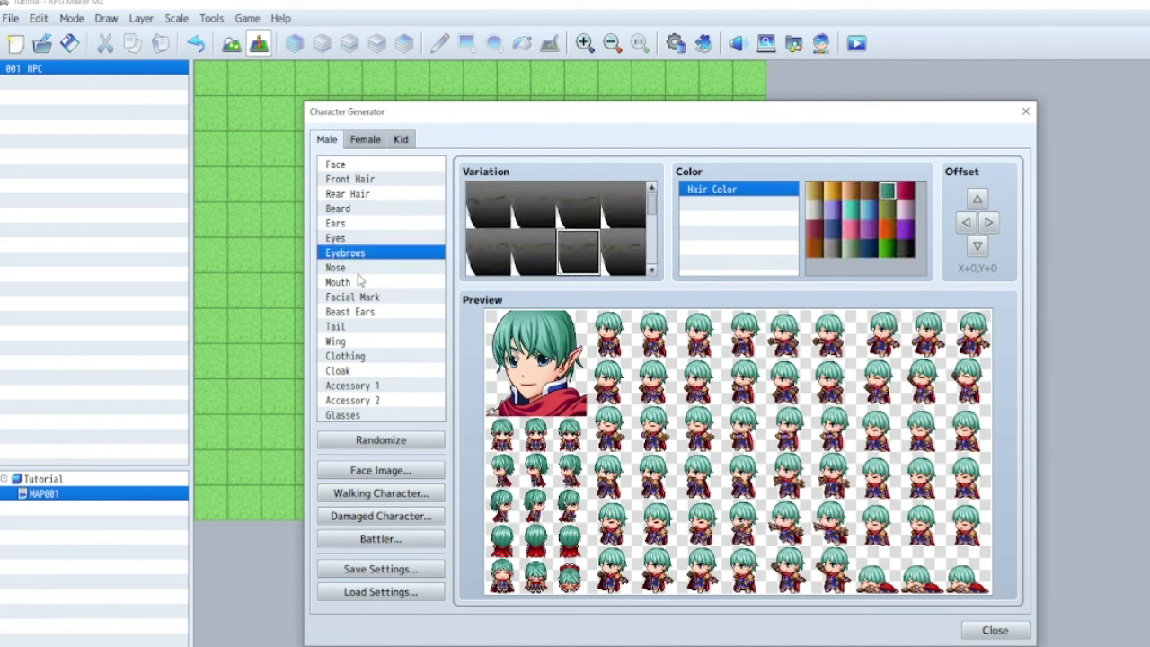
{"action": "left_click", "coordinate": [359, 270]}
{"action": "left_click", "coordinate": [528, 260]}
{"action": "left_click", "coordinate": [573, 262]}
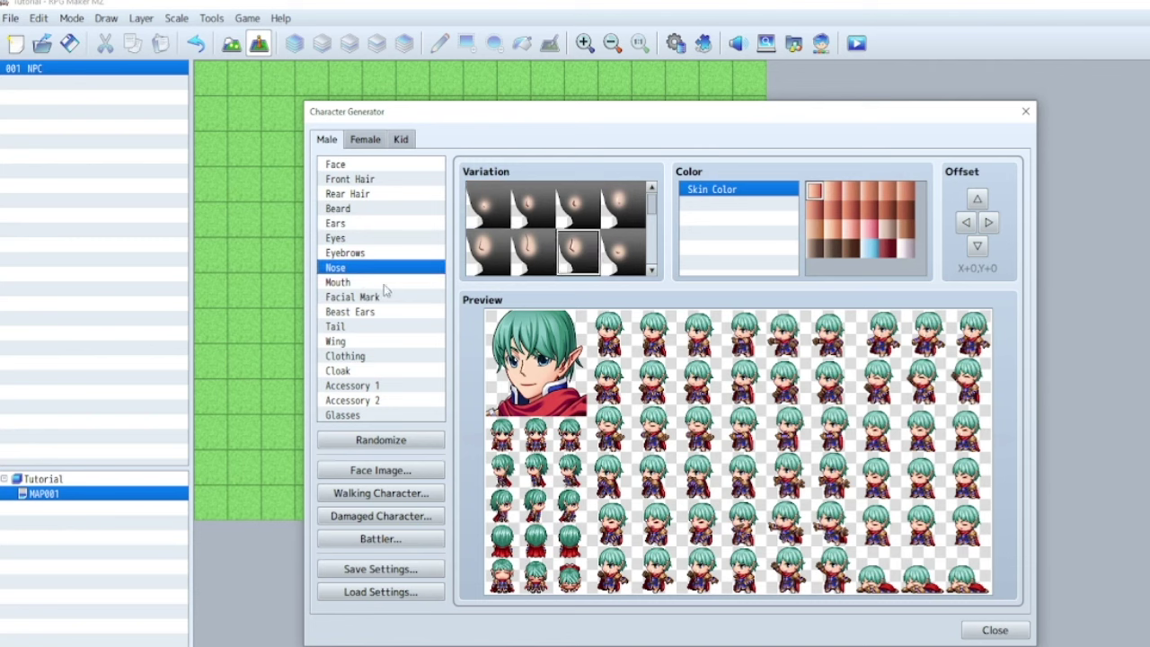
{"action": "left_click", "coordinate": [365, 282]}
{"action": "left_click", "coordinate": [582, 263]}
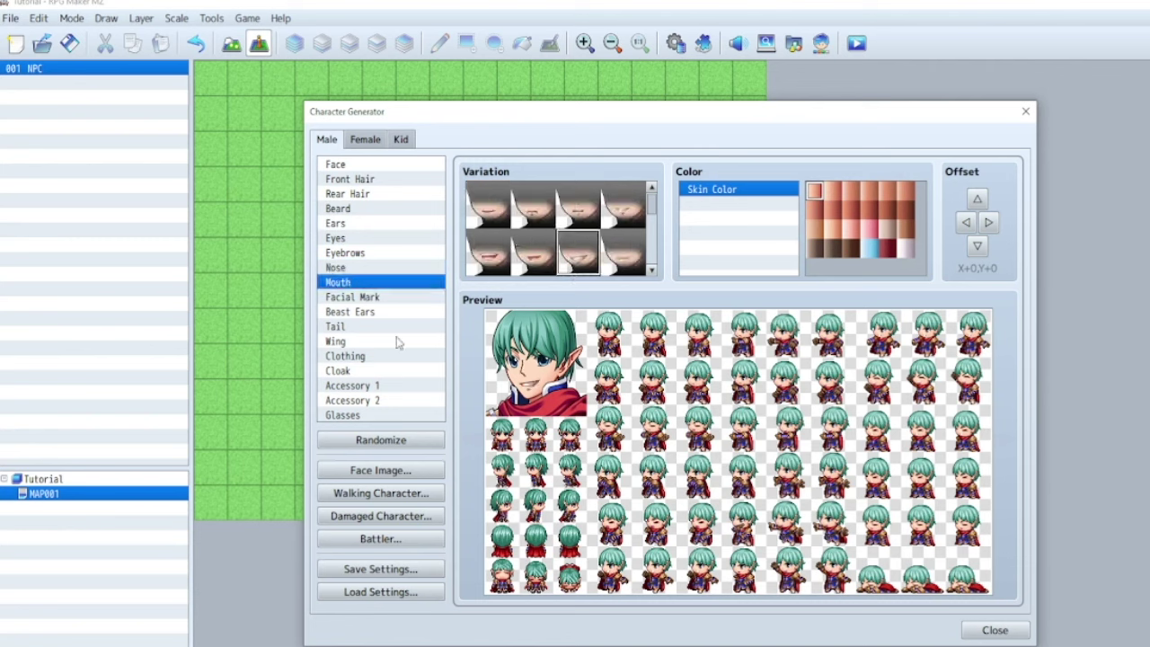
Add cat beast ears to the character and close the generator
{"action": "left_click", "coordinate": [355, 312]}
{"action": "left_click", "coordinate": [582, 216]}
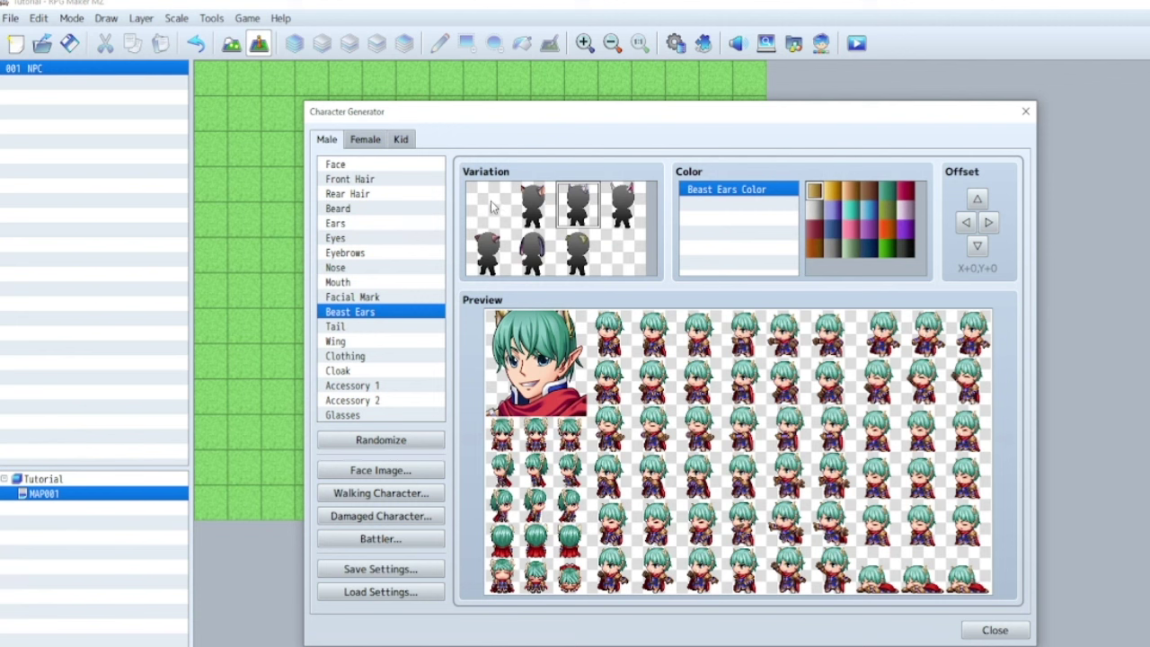
{"action": "left_click", "coordinate": [524, 209]}
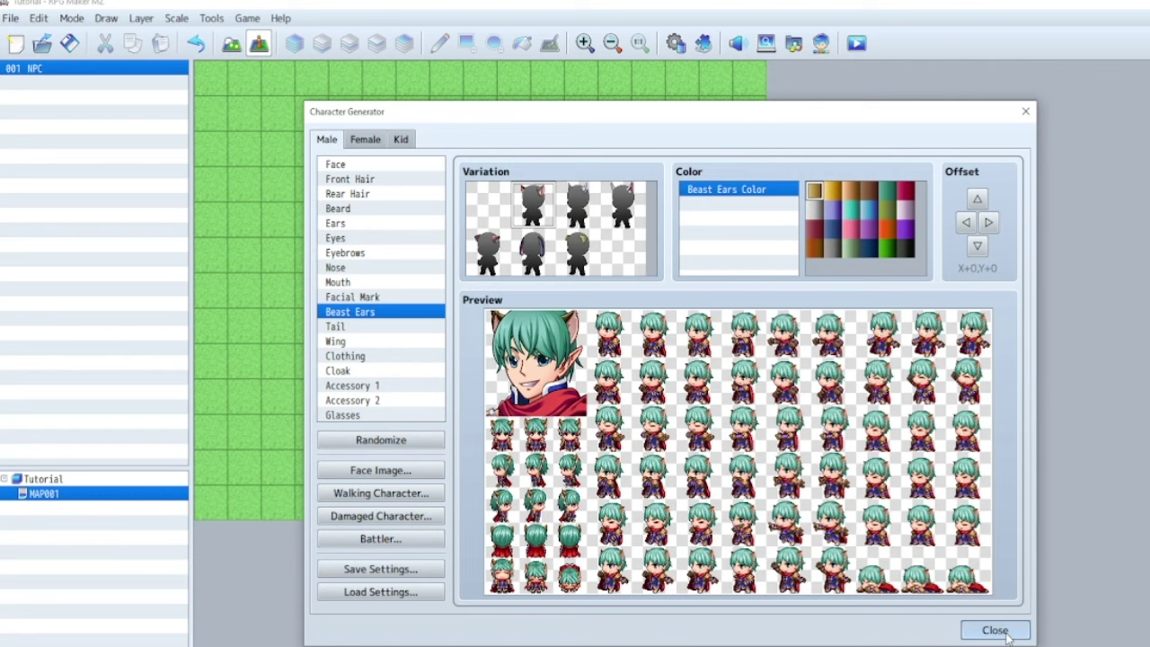
{"action": "left_click", "coordinate": [995, 631]}
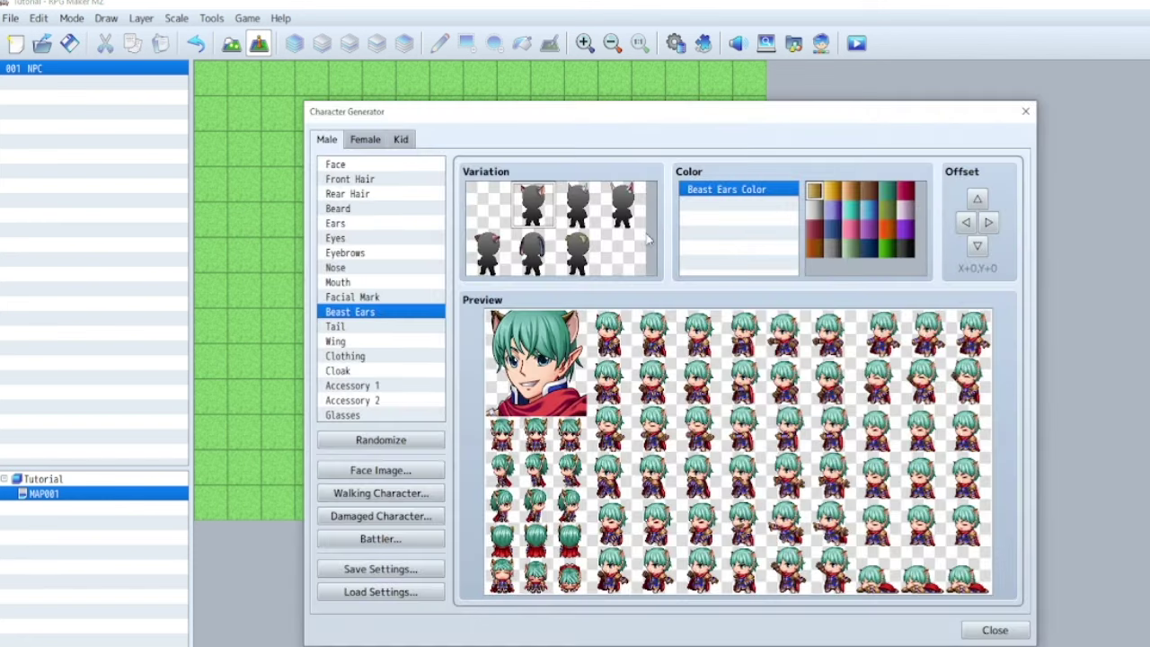
Remove the beast ears and try several tail styles before settling on one
{"action": "left_click", "coordinate": [577, 253]}
{"action": "left_click", "coordinate": [479, 210]}
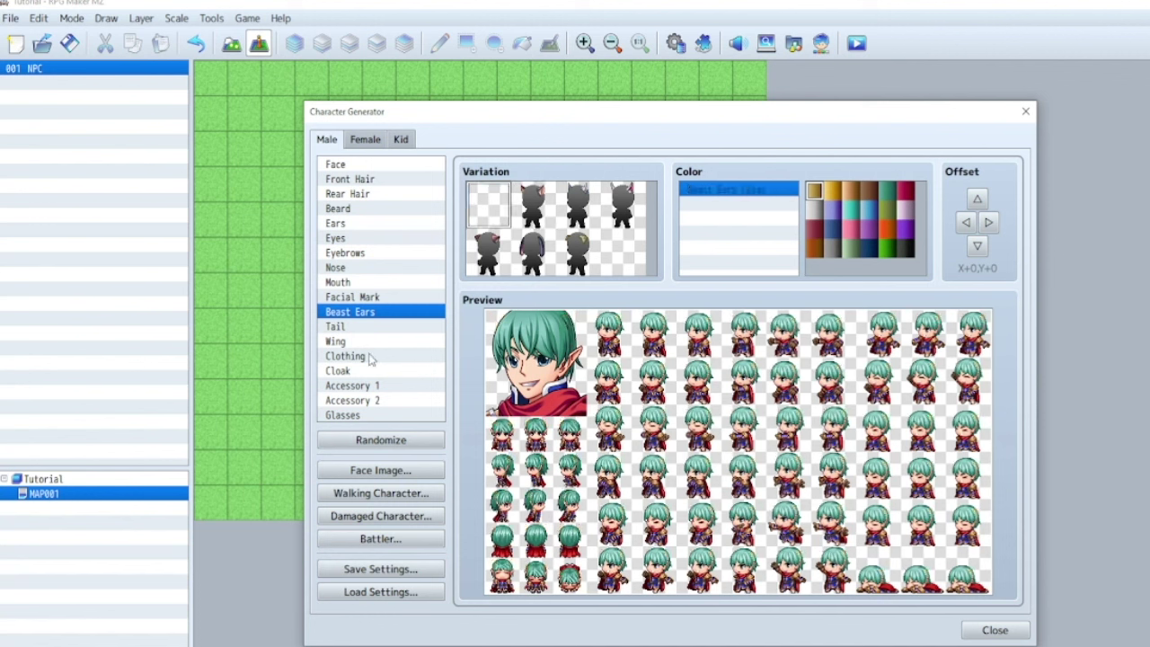
{"action": "left_click", "coordinate": [347, 329]}
{"action": "left_click", "coordinate": [536, 207]}
{"action": "left_click", "coordinate": [578, 214]}
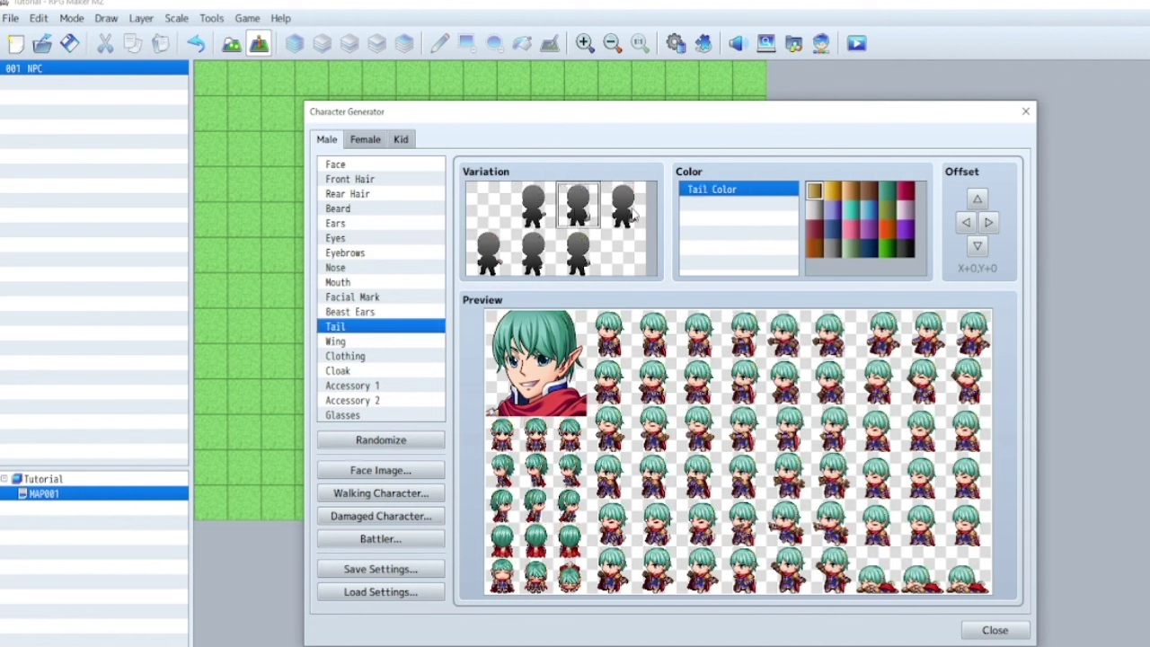
{"action": "left_click", "coordinate": [634, 216]}
{"action": "left_click", "coordinate": [586, 265]}
{"action": "left_click", "coordinate": [543, 261]}
{"action": "left_click", "coordinate": [498, 264]}
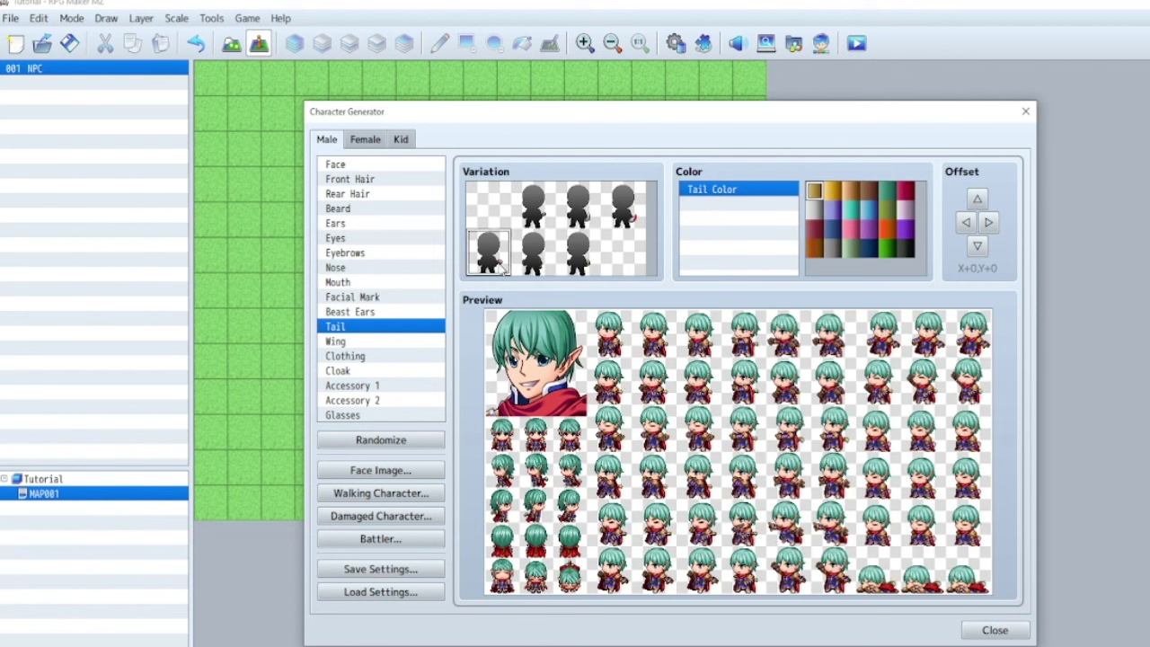
Give the elf red-framed glasses and close the Character Generator
{"action": "left_click", "coordinate": [378, 344]}
{"action": "left_click", "coordinate": [358, 370]}
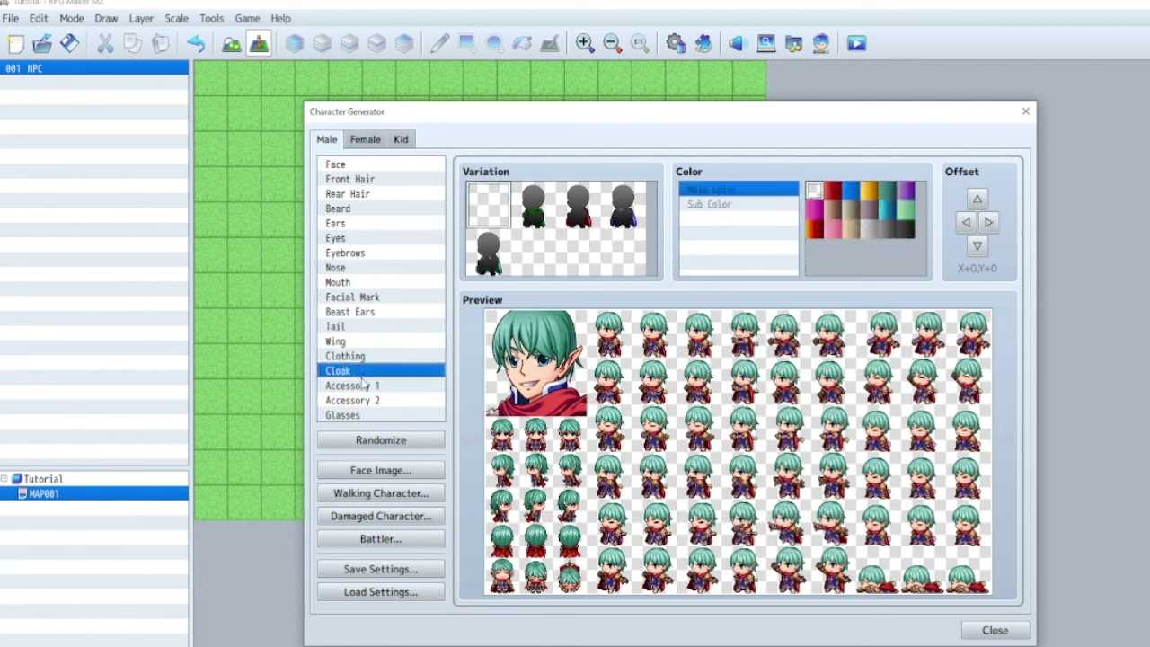
{"action": "left_click", "coordinate": [364, 385]}
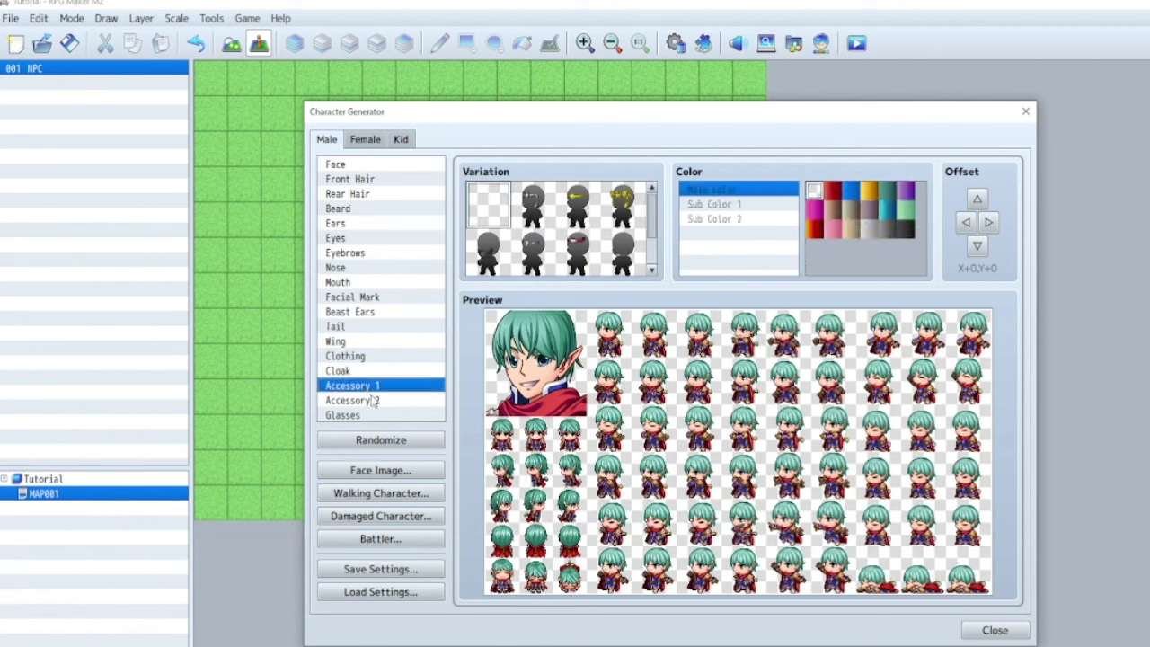
{"action": "left_click", "coordinate": [371, 401]}
{"action": "left_click", "coordinate": [368, 416]}
{"action": "left_click", "coordinate": [494, 258]}
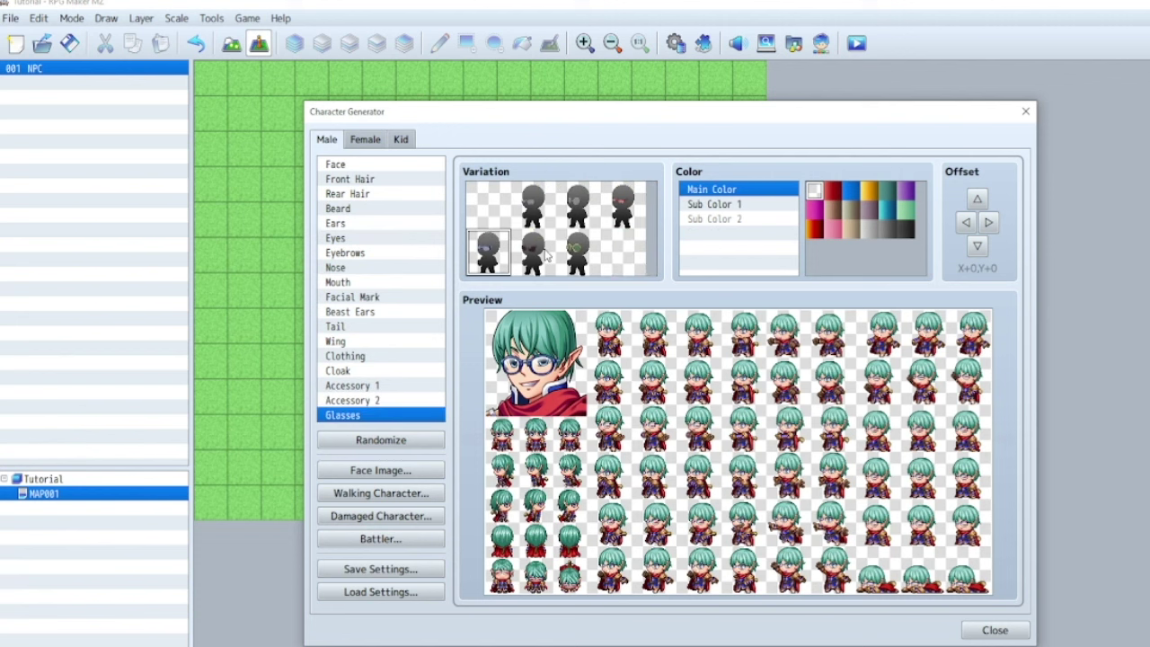
{"action": "left_click", "coordinate": [533, 255]}
{"action": "left_click", "coordinate": [545, 205]}
{"action": "left_click", "coordinate": [579, 203]}
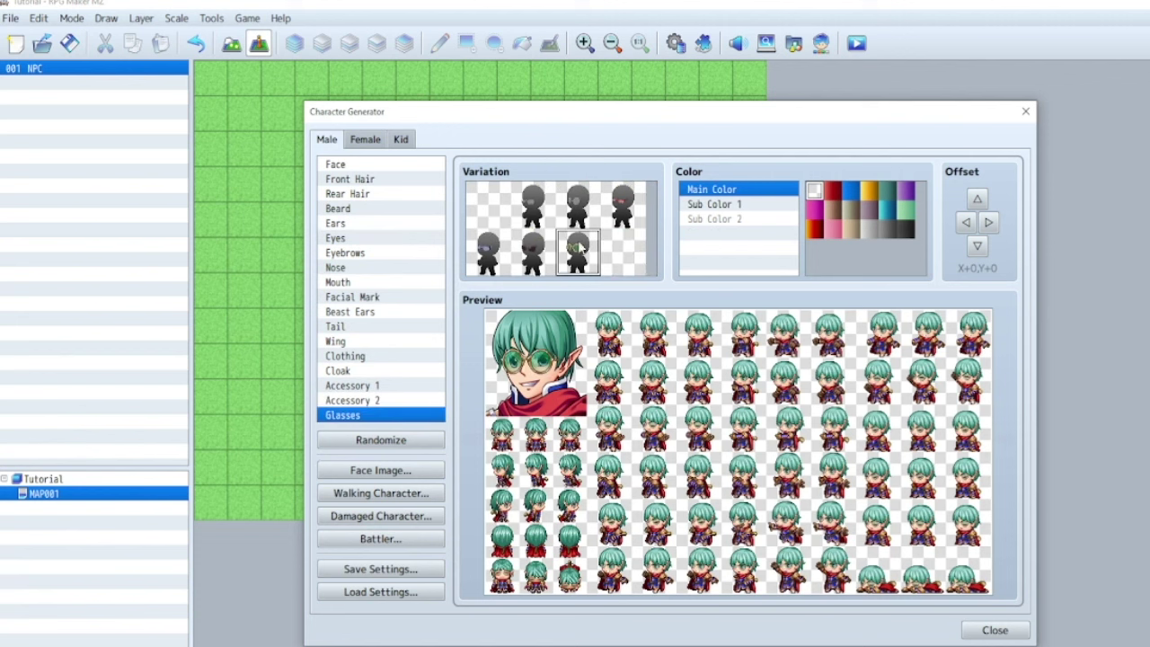
{"action": "left_click", "coordinate": [624, 198]}
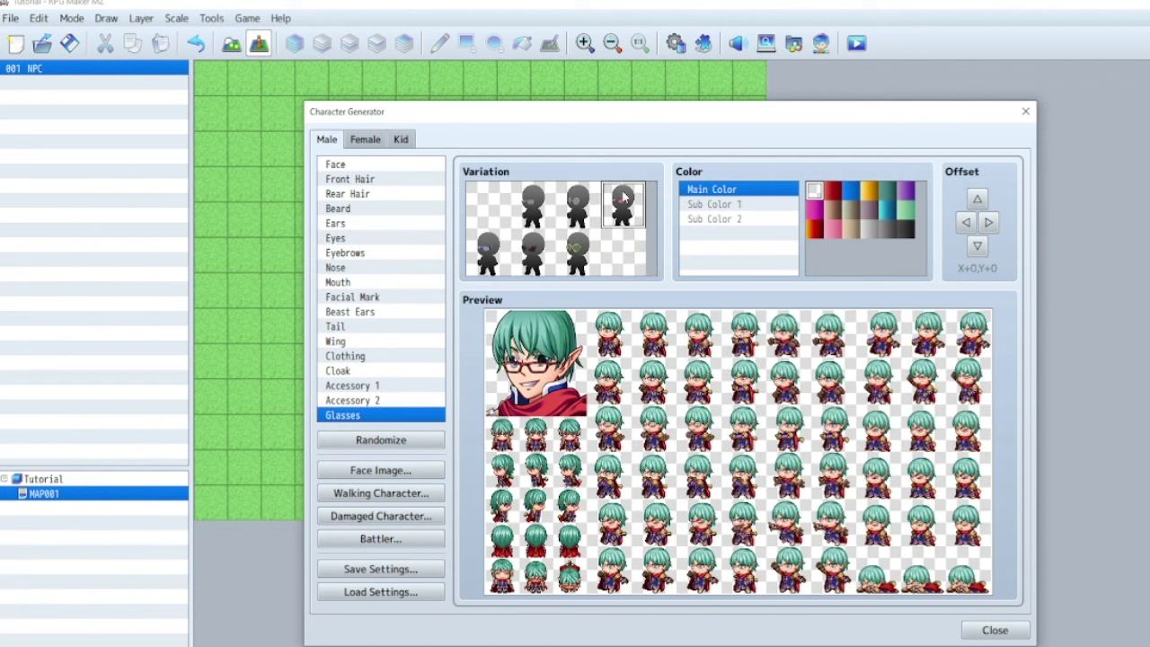
{"action": "left_click", "coordinate": [993, 632]}
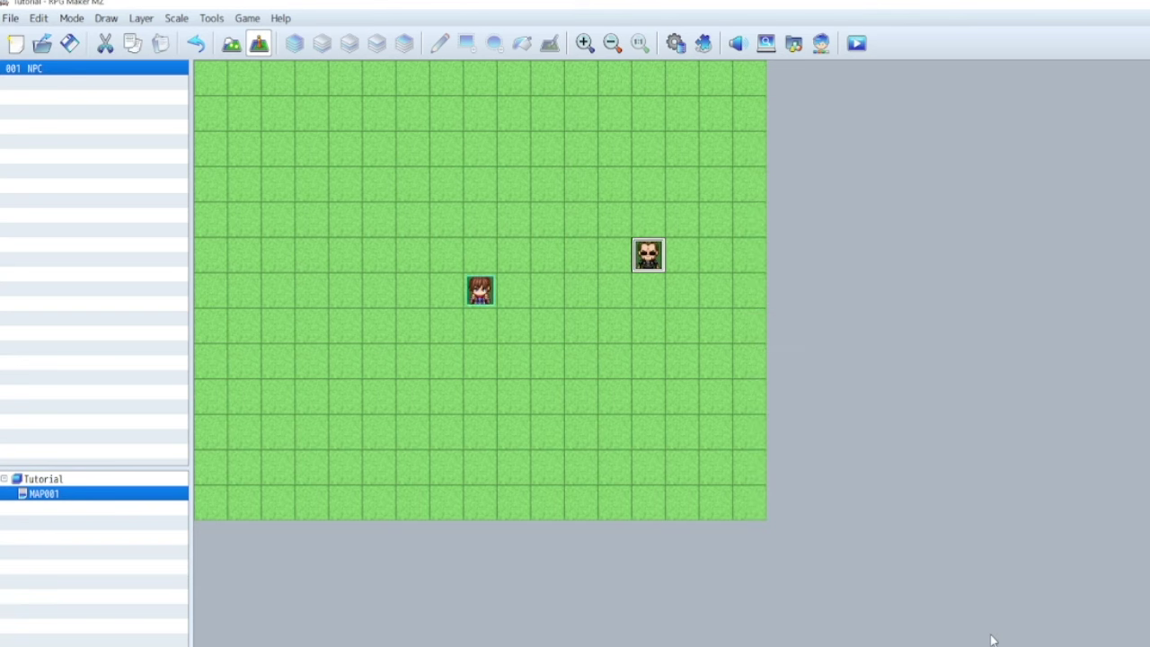